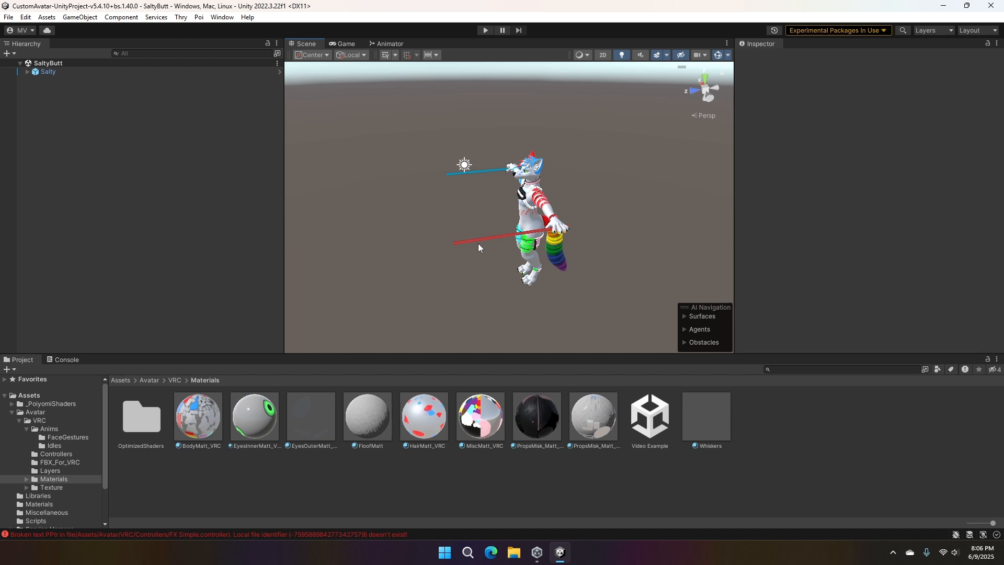
# - Expand the Salty avatar's hierarchy and examine the facial expression states and transitions in the FX Simple controller graph
pyautogui.scroll(5, 495, 221)
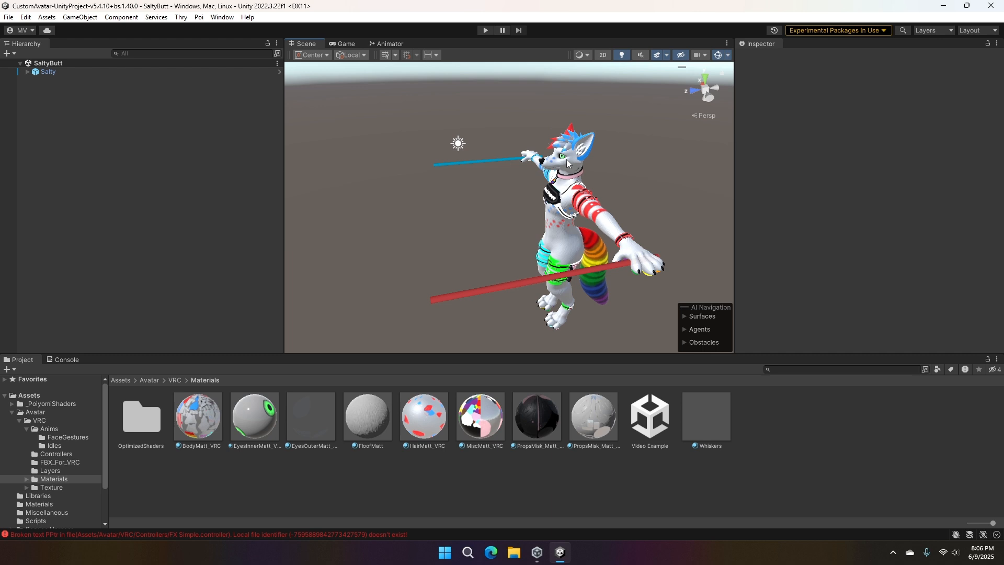
pyautogui.click(27, 72)
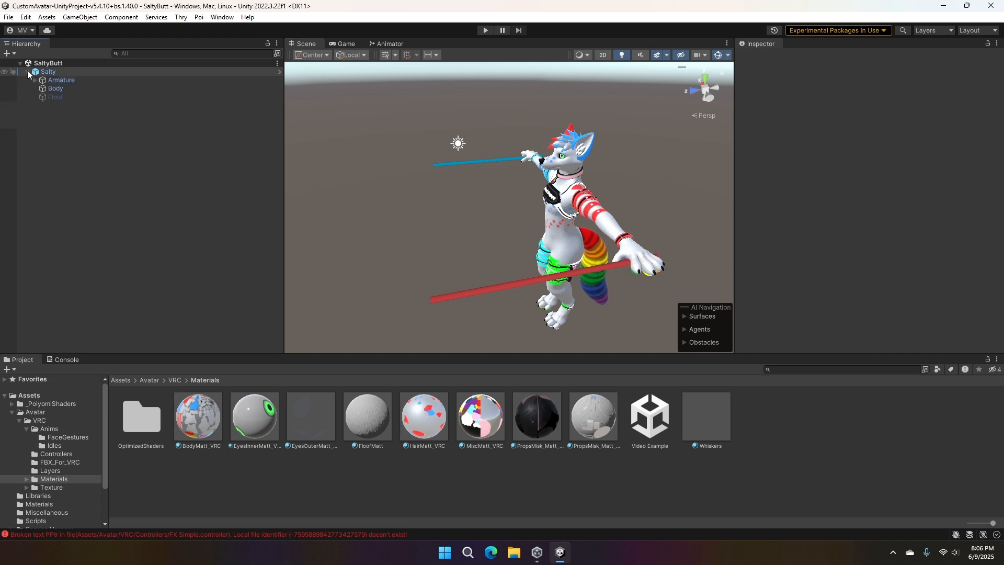
pyautogui.click(390, 44)
pyautogui.scroll(-5, 463, 187)
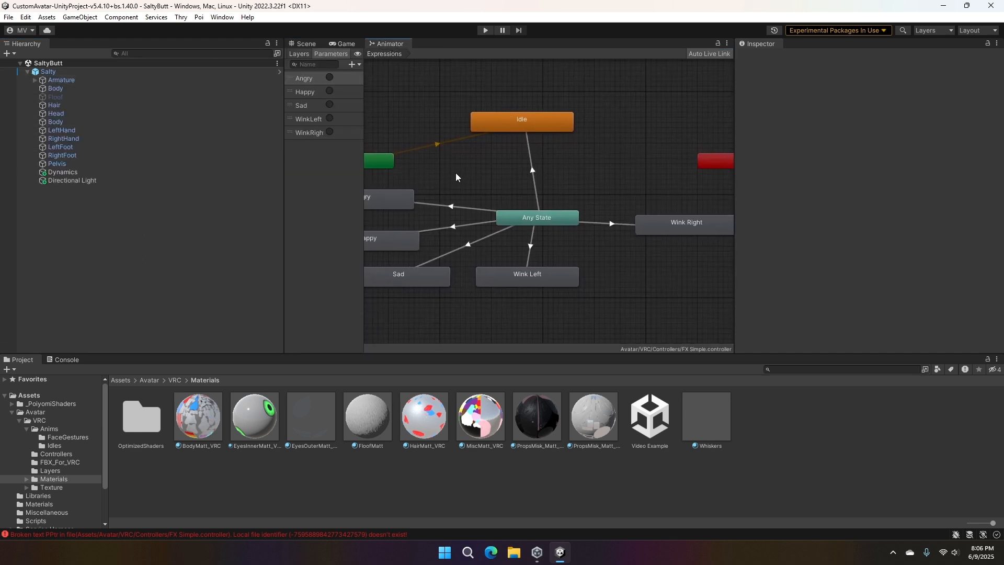
pyautogui.scroll(-3, 465, 158)
pyautogui.moveTo(493, 174); pyautogui.dragTo(570, 194, button='middle')
pyautogui.scroll(5, 535, 178)
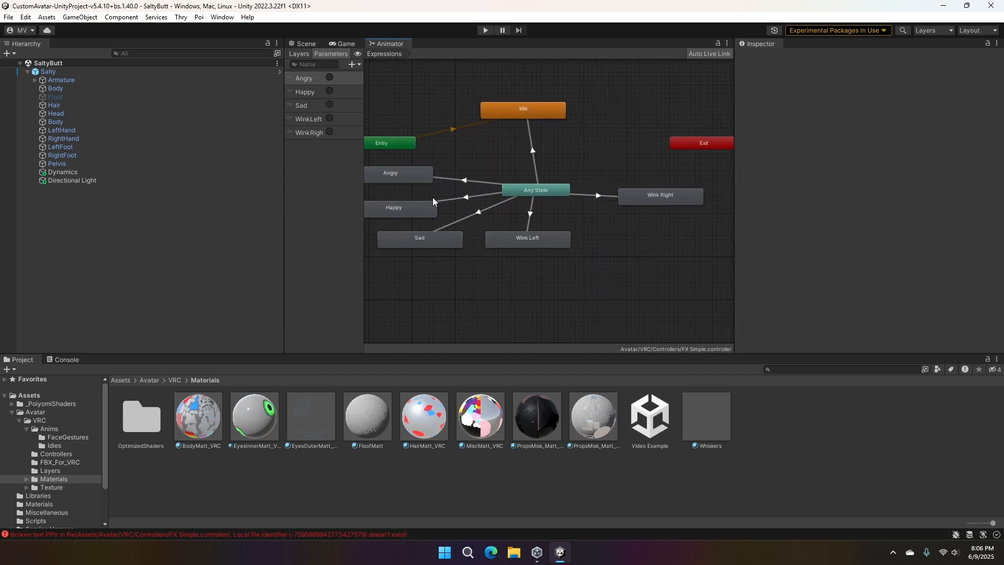
pyautogui.click(302, 43)
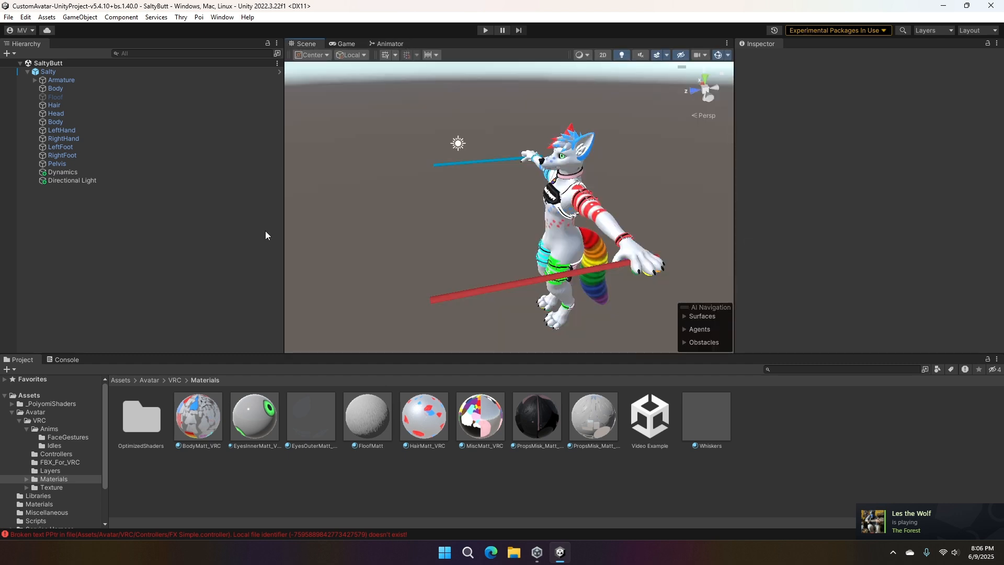
pyautogui.click(389, 45)
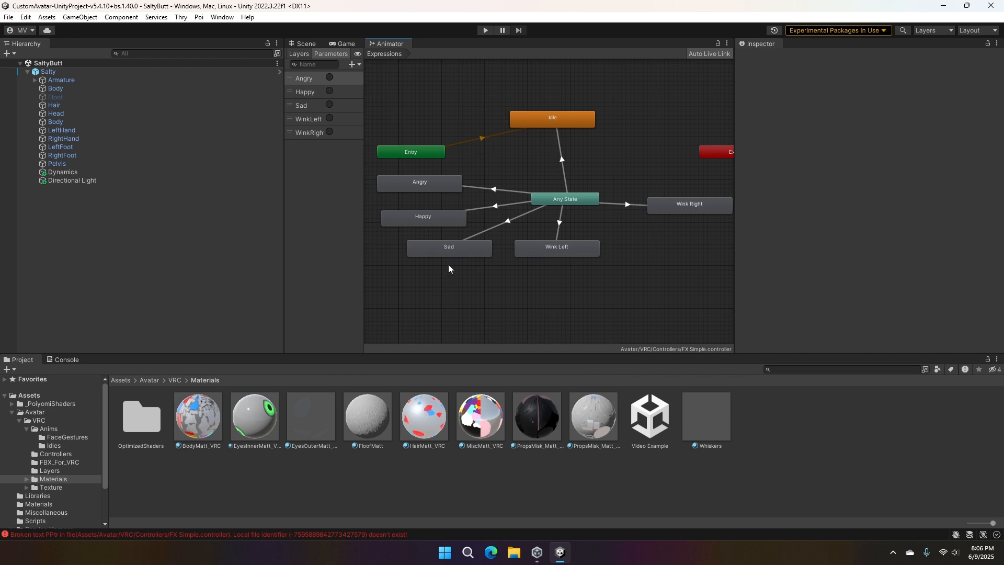
# - Inspect the Sad state, find its clip in the avatar's FaceGestures animation folder and select the Sad clip
pyautogui.click(450, 248)
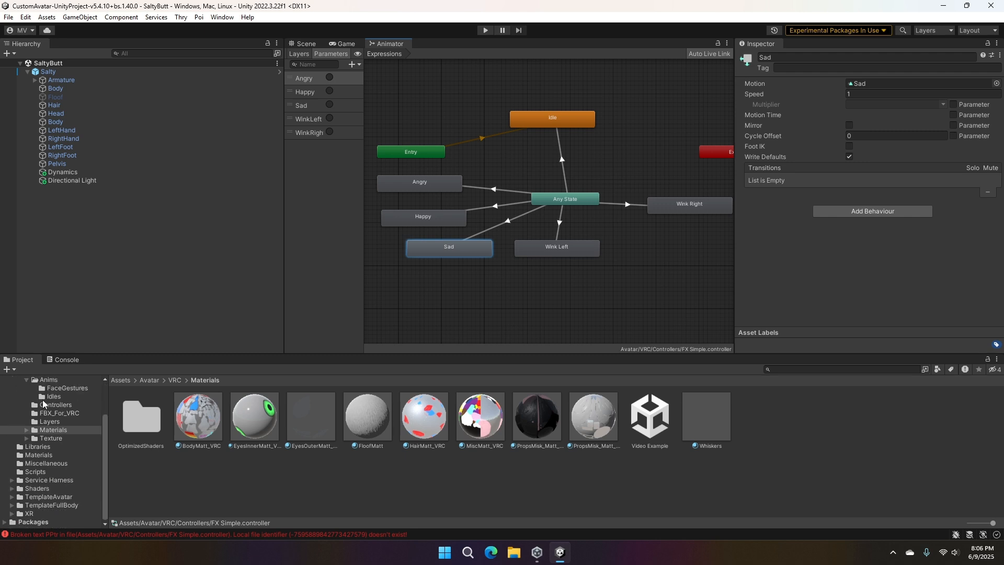
pyautogui.scroll(-2, 52, 398)
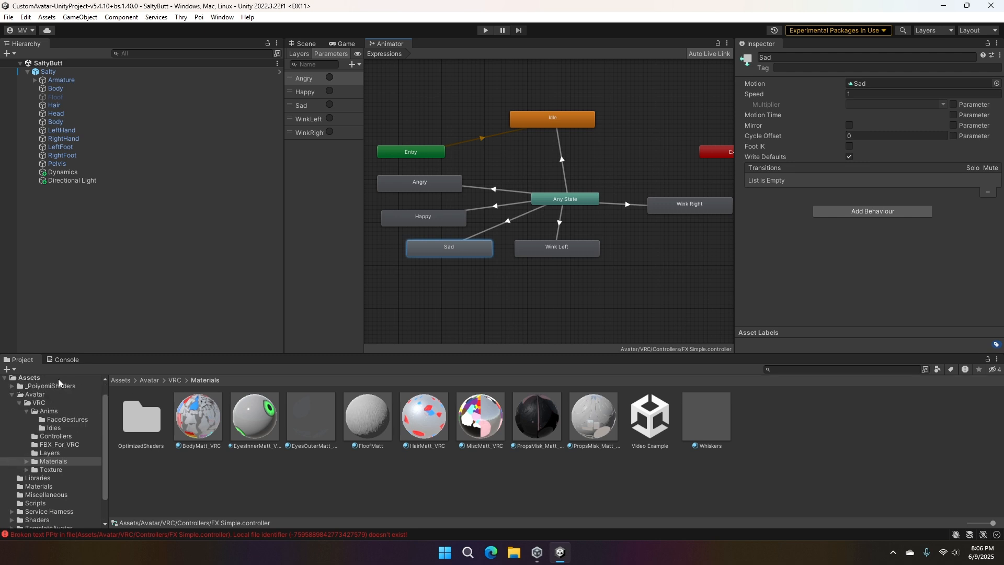
pyautogui.click(53, 436)
pyautogui.click(58, 420)
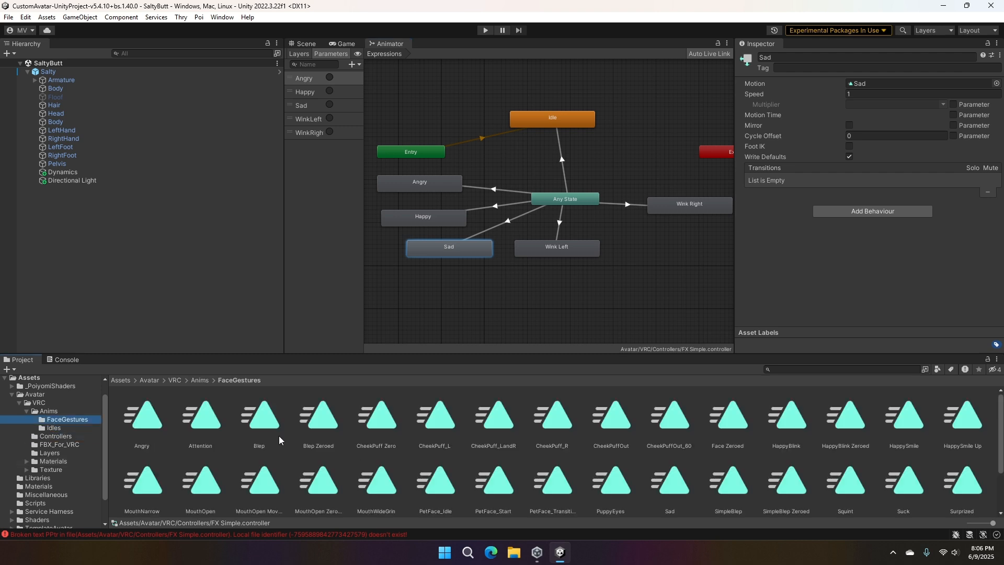
pyautogui.scroll(-3, 472, 416)
pyautogui.scroll(3, 751, 469)
pyautogui.click(675, 476)
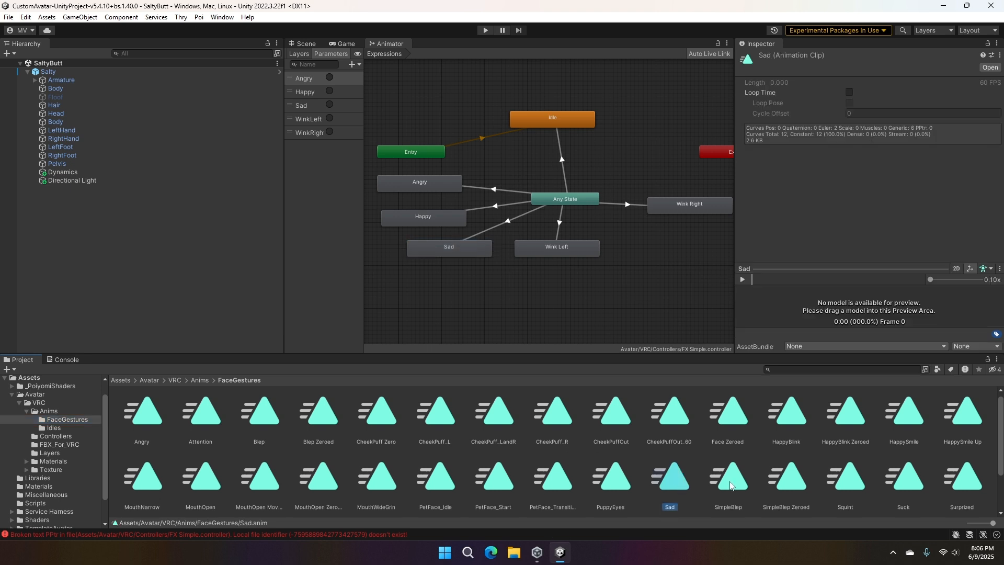
# - Add an Animation window alongside the Console to show the selected Sad clip's properties
pyautogui.rightClick(66, 361)
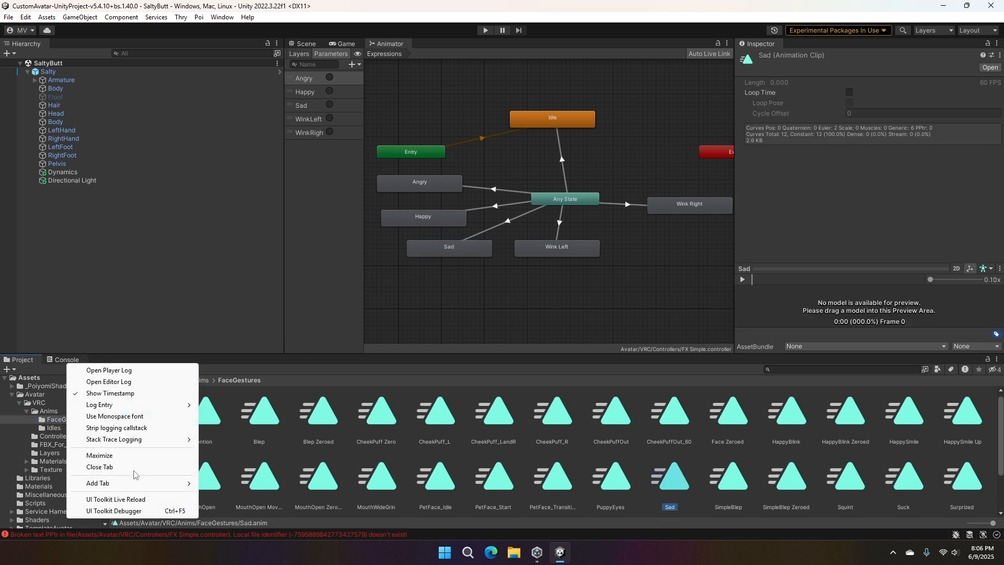
pyautogui.moveTo(136, 483)
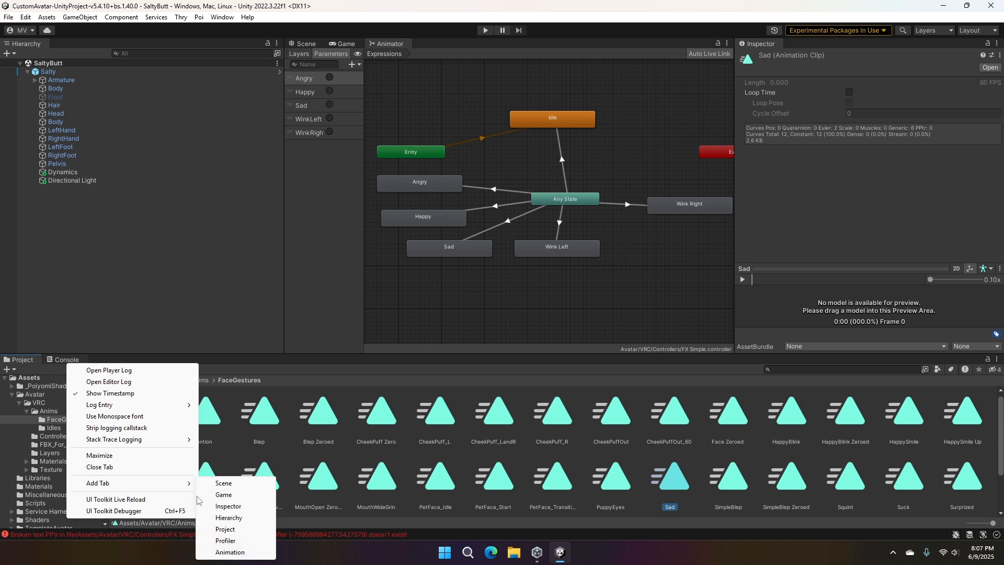
pyautogui.click(231, 554)
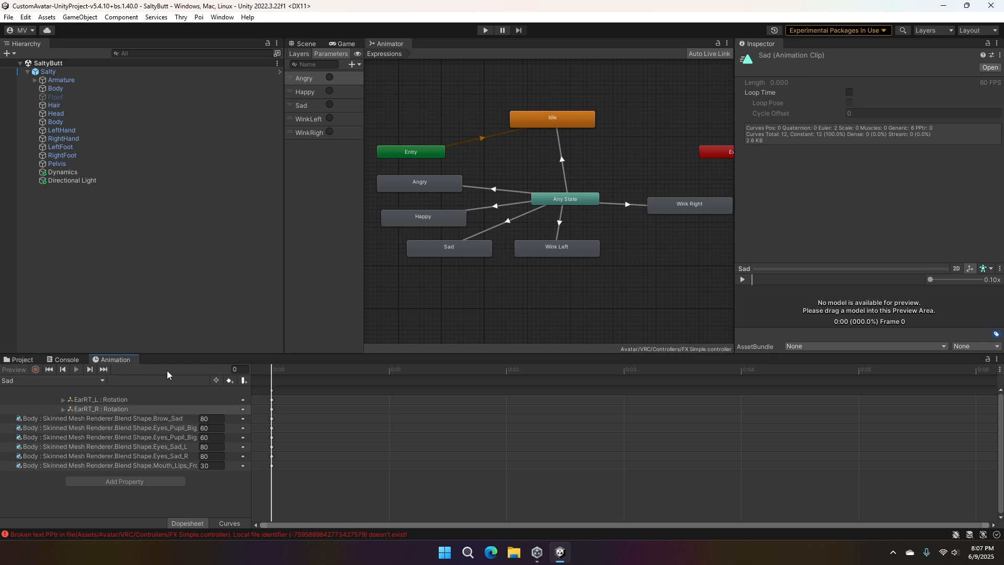
# - Show the avatar in the Scene view and delete the EarRT_L and EarRT_R rotation properties from the Sad clip
pyautogui.click(303, 44)
pyautogui.click(84, 400)
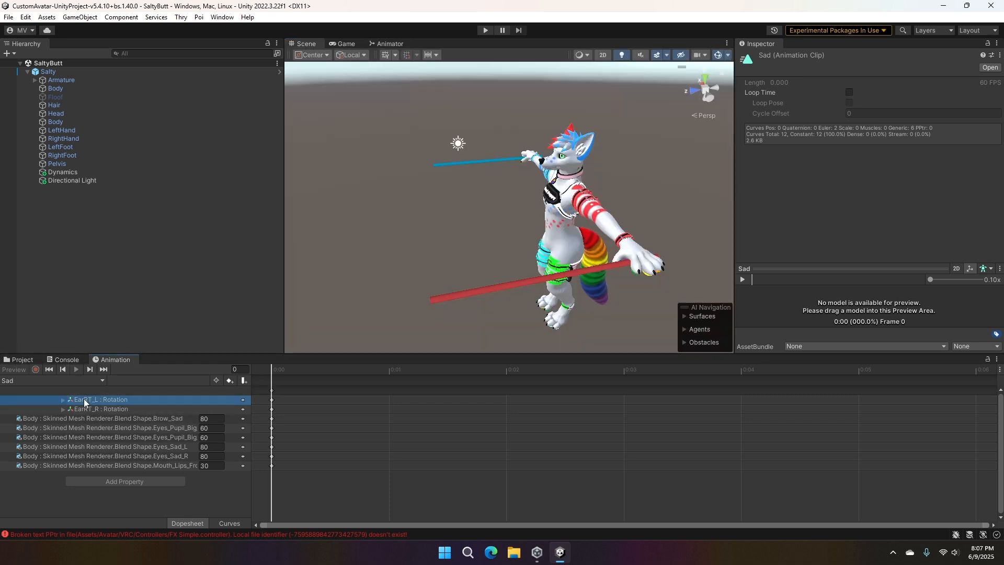
pyautogui.press('Delete')
pyautogui.click(92, 399)
pyautogui.press('Delete')
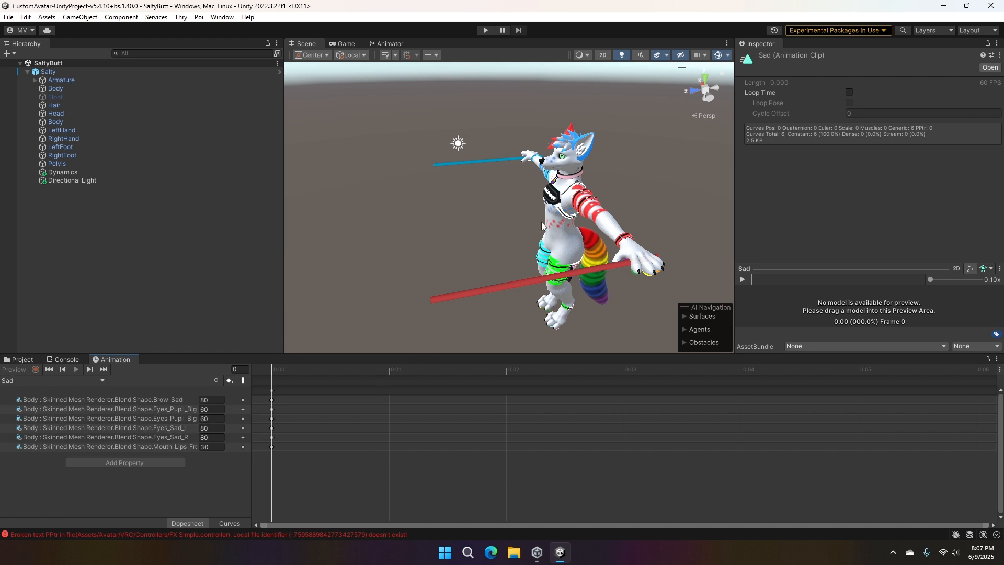
# - Duplicate the Salty avatar and deactivate the original
pyautogui.scroll(7, 544, 227)
pyautogui.moveTo(574, 218); pyautogui.dragTo(555, 239, button='middle')
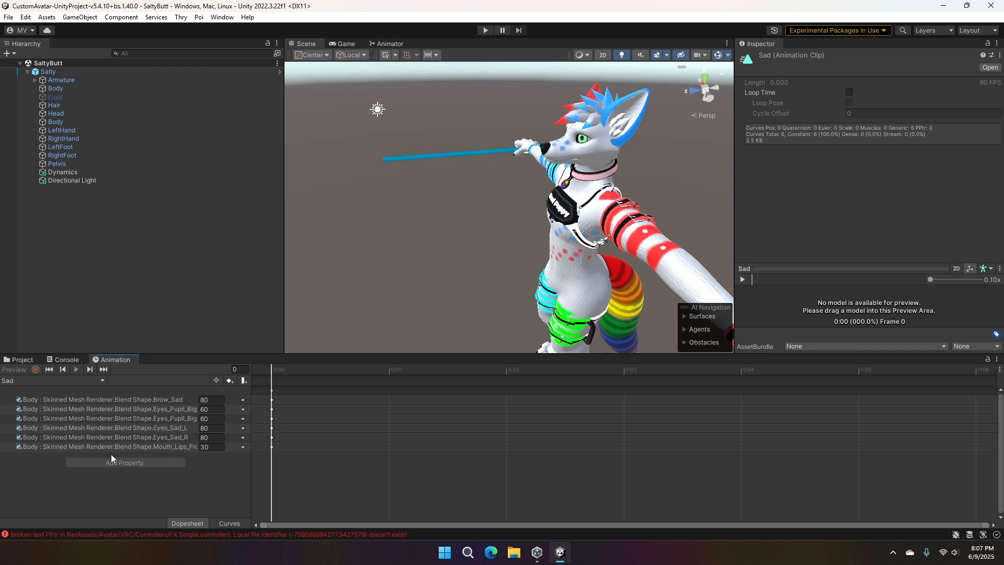
pyautogui.click(64, 71)
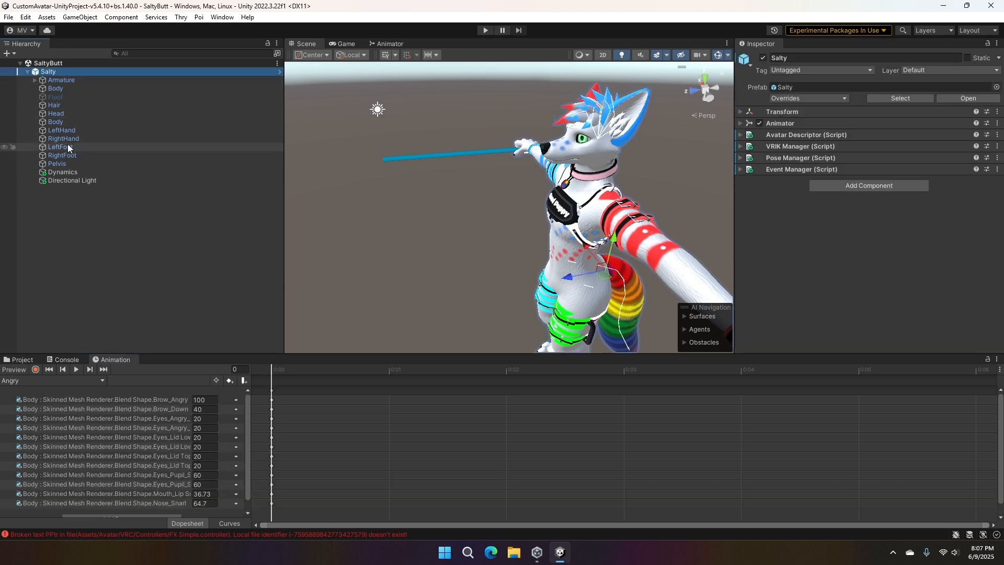
pyautogui.hotkey('ctrl', 'd')
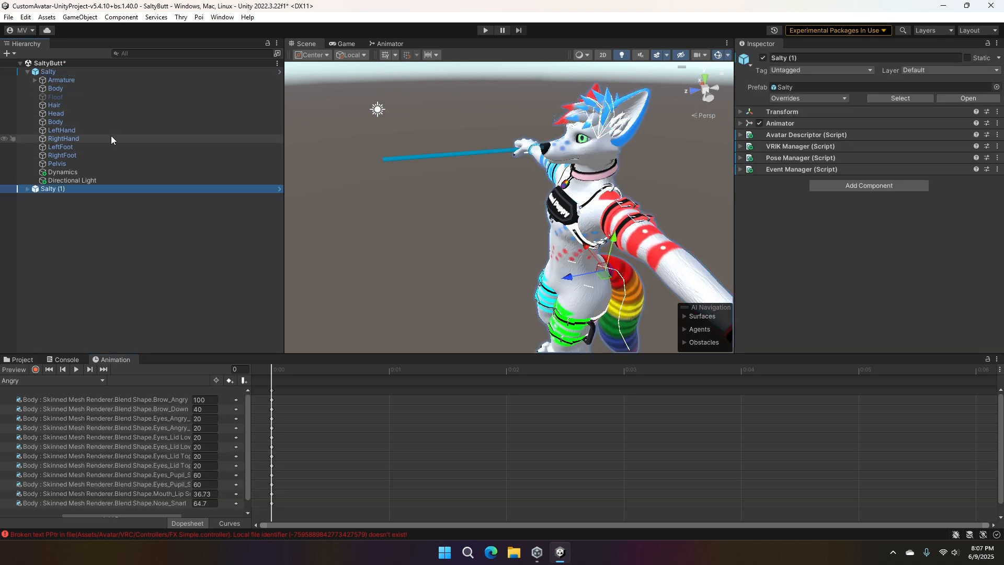
pyautogui.click(37, 72)
pyautogui.click(763, 58)
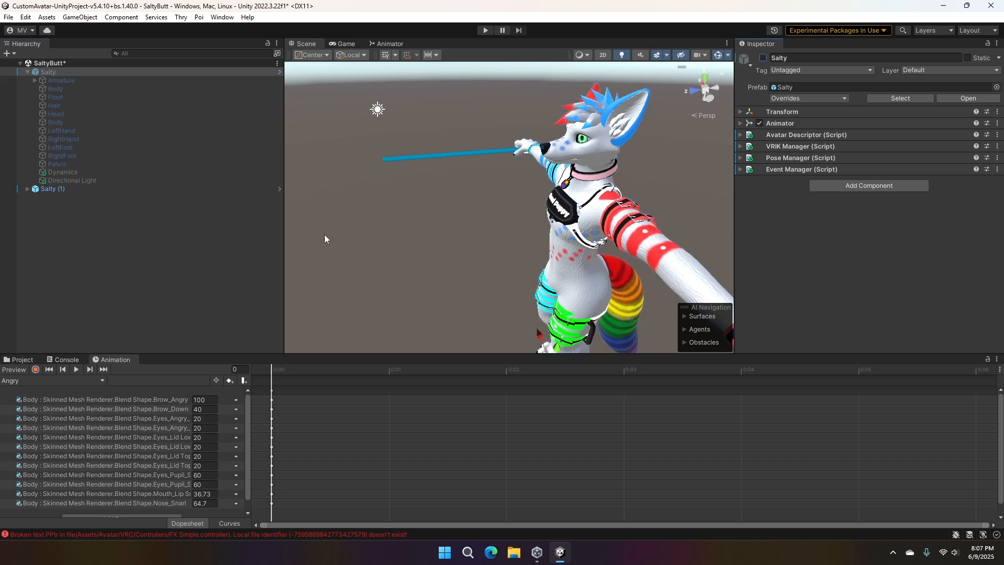
# - Rename the duplicated avatar to Animation
pyautogui.click(62, 182)
pyautogui.click(63, 189)
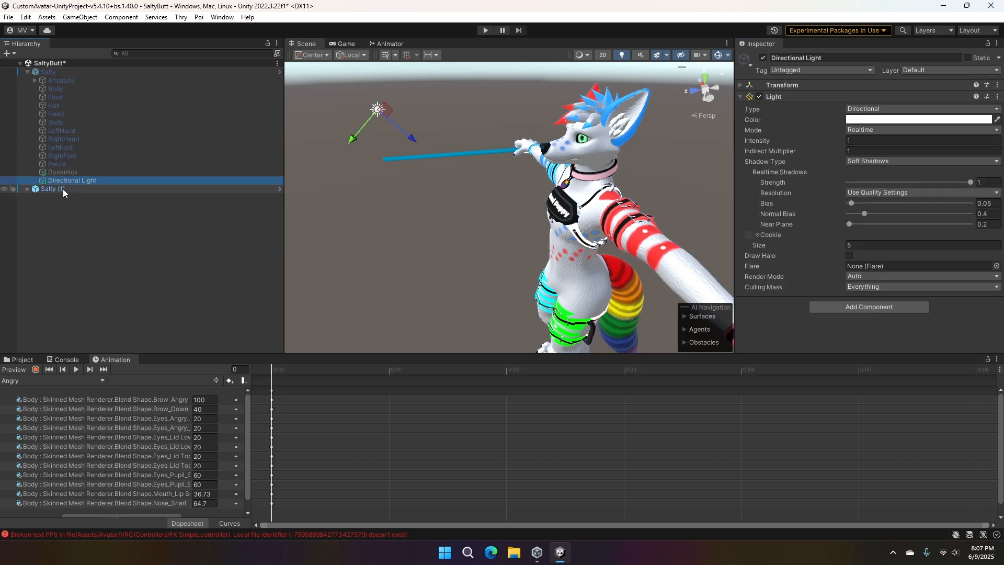
pyautogui.click(75, 194)
pyautogui.click(68, 189)
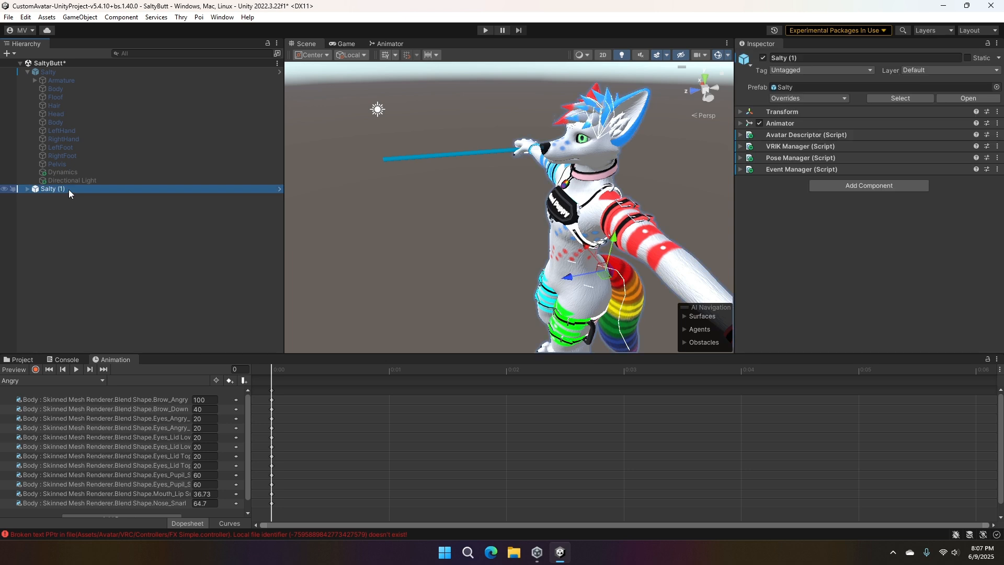
pyautogui.press('F2')
pyautogui.write('Ani')
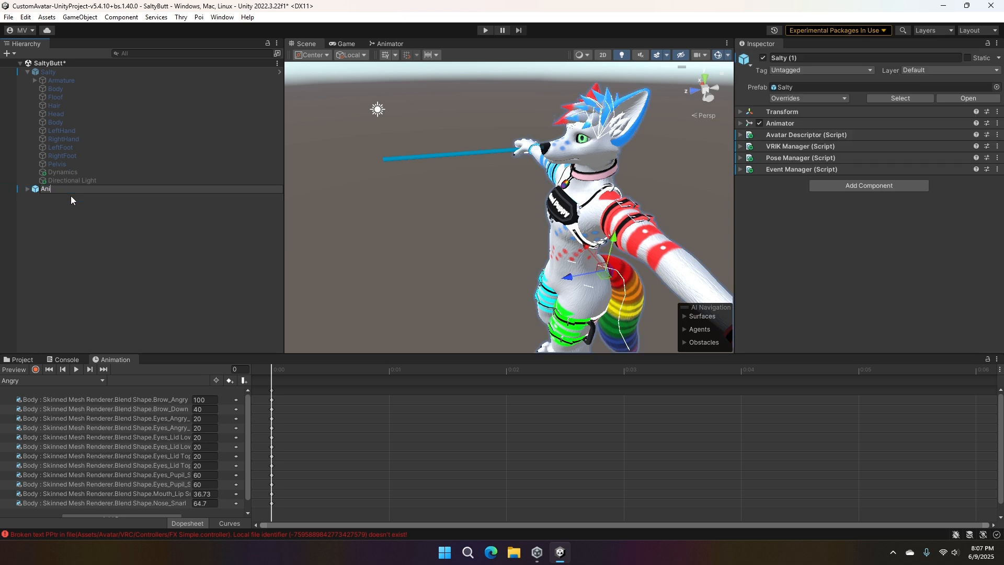
pyautogui.write('mation')
pyautogui.press('Return')
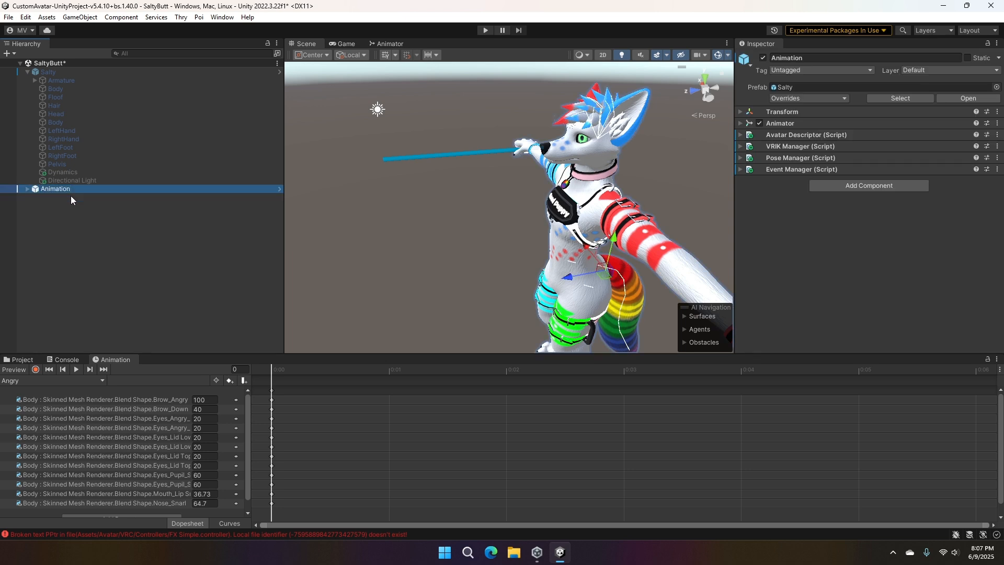
# - Open the list of addable properties for the Angry clip and expand the first Body object's Skinned Mesh Renderer
pyautogui.scroll(-1, 117, 459)
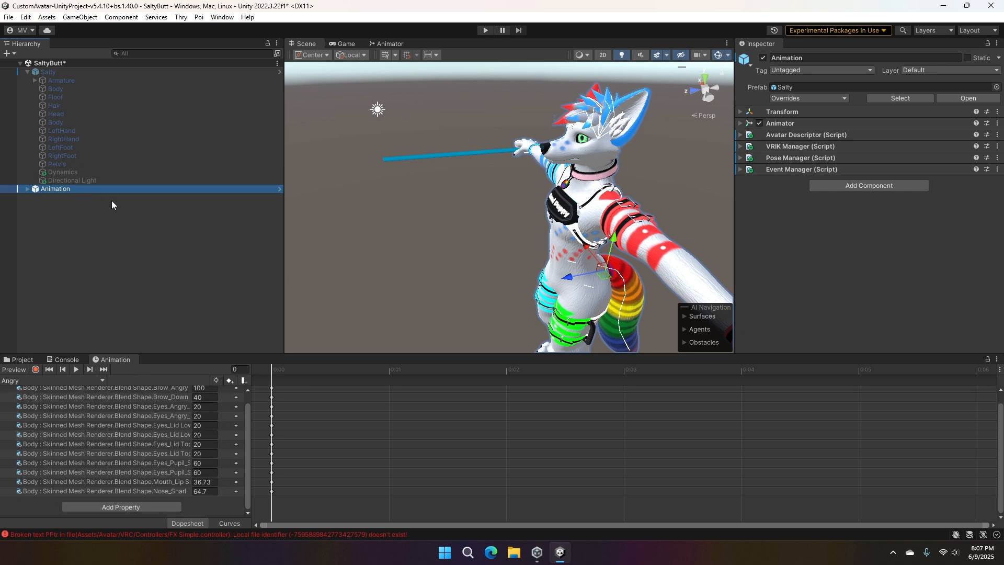
pyautogui.click(110, 510)
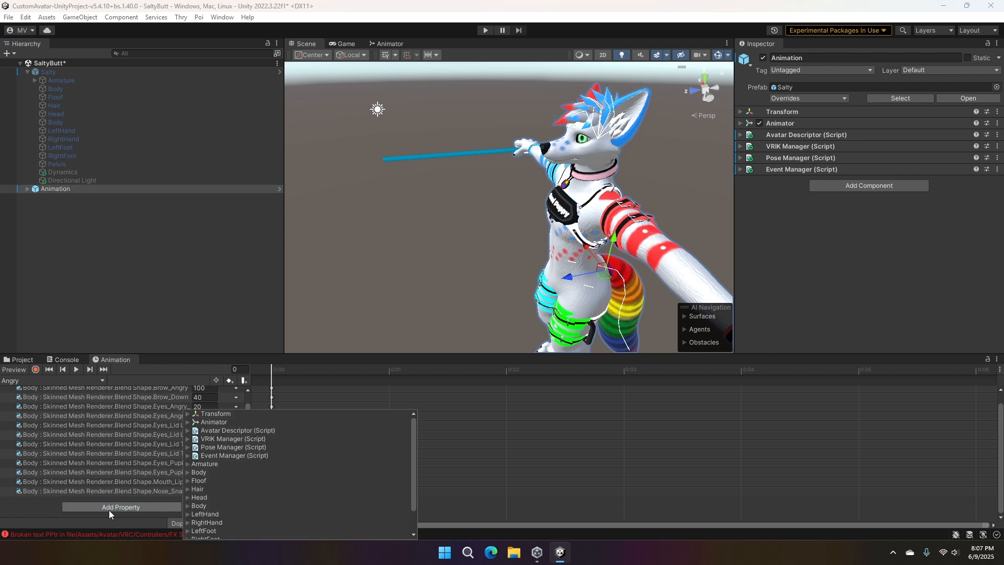
pyautogui.click(189, 472)
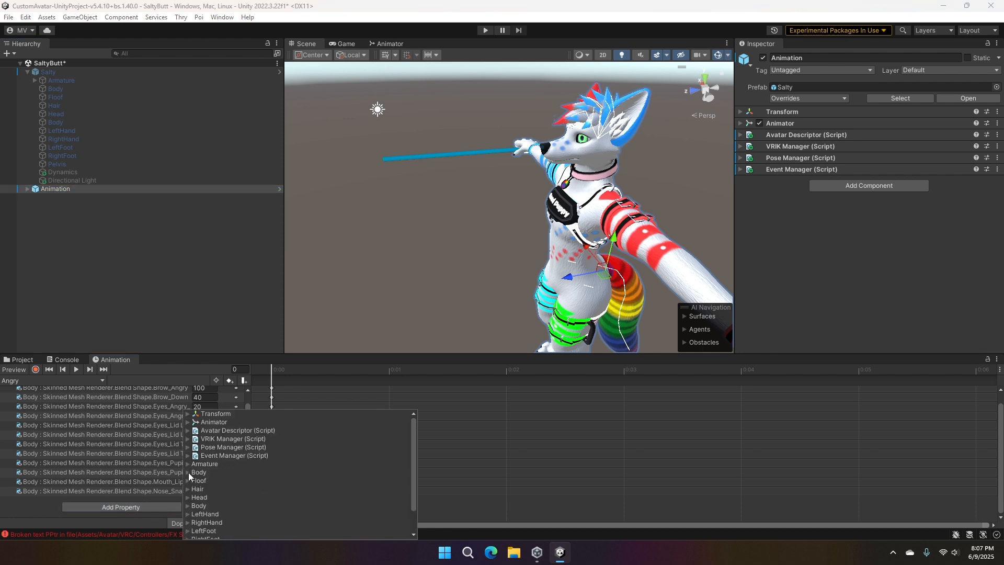
pyautogui.click(195, 497)
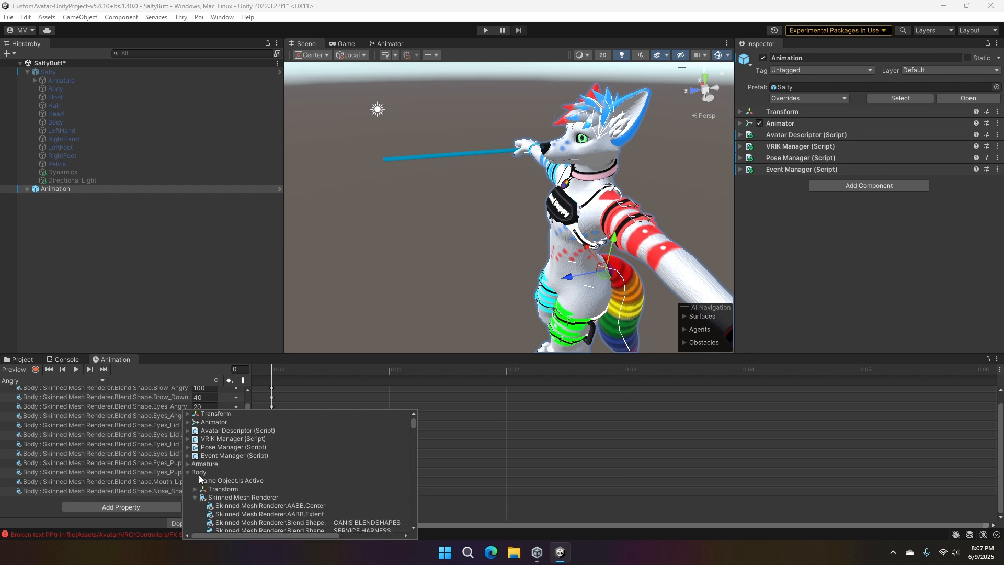
# - Browse the blend shape and material properties under the first Body object's Skinned Mesh Renderer, and close the property list
pyautogui.scroll(-5, 290, 478)
pyautogui.scroll(-2, 352, 468)
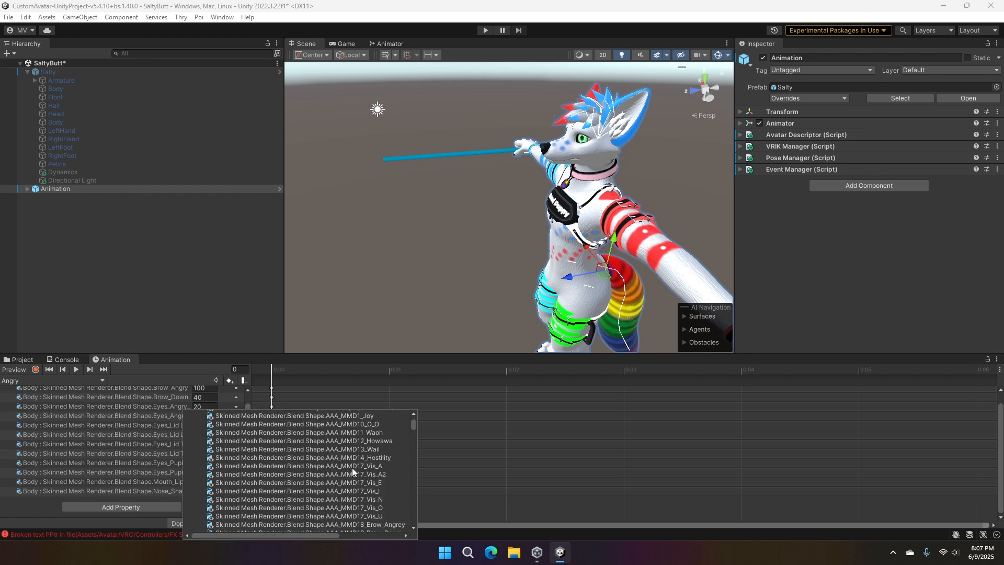
pyautogui.moveTo(303, 532); pyautogui.dragTo(399, 521)
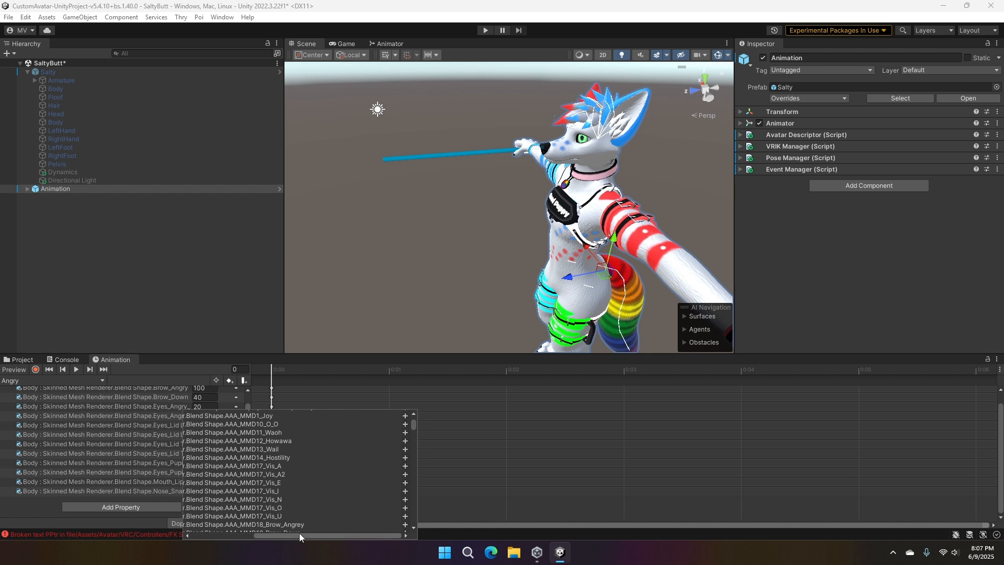
pyautogui.moveTo(299, 533); pyautogui.dragTo(236, 529)
pyautogui.scroll(-8, 259, 489)
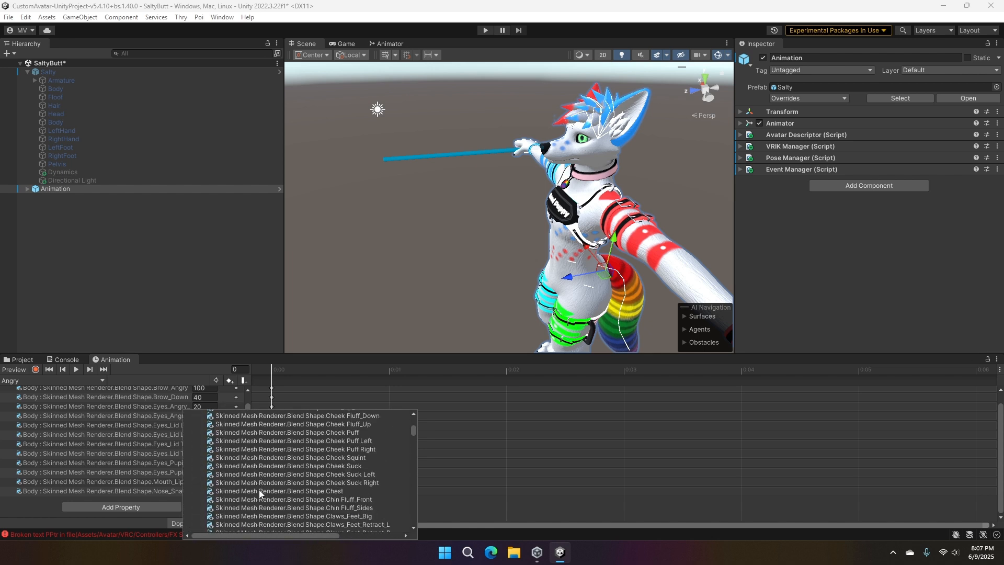
pyautogui.scroll(-15, 258, 490)
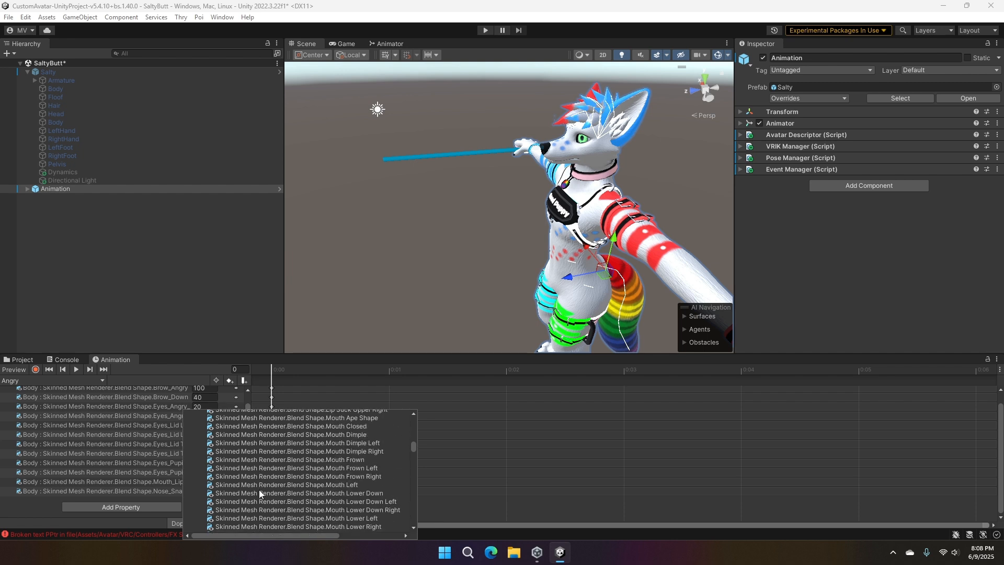
pyautogui.scroll(-15, 259, 490)
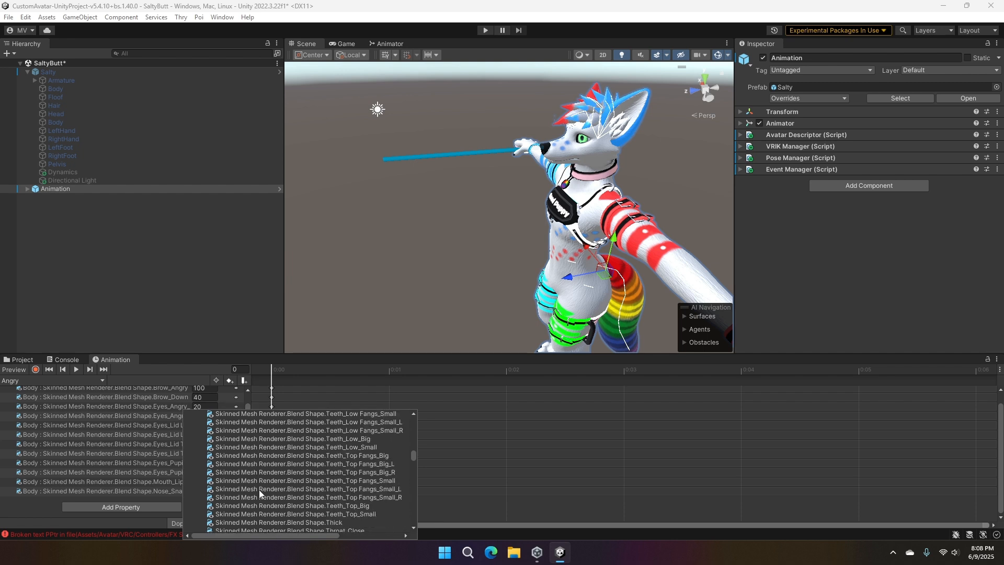
pyautogui.scroll(-12, 259, 489)
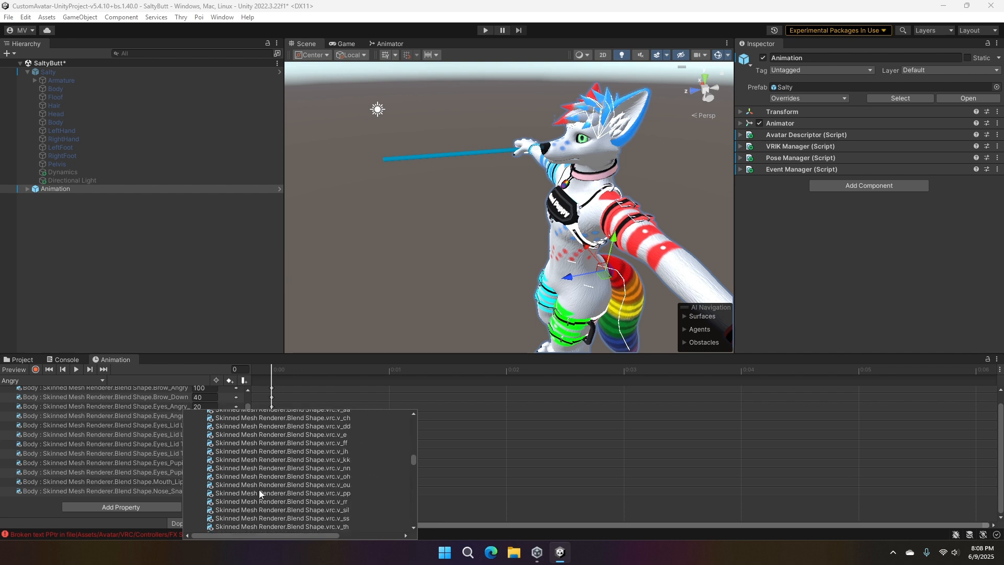
pyautogui.scroll(-15, 260, 492)
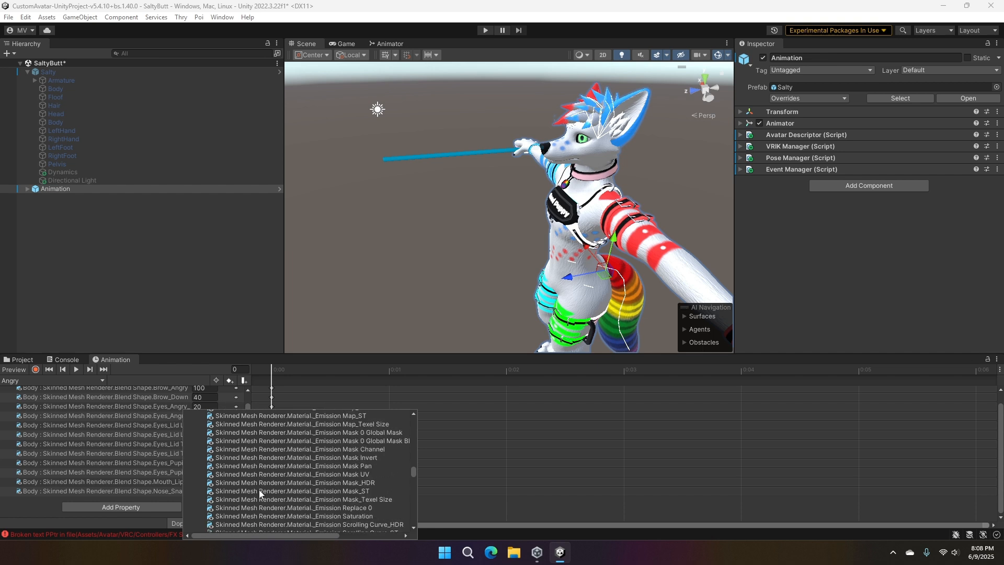
pyautogui.moveTo(329, 536); pyautogui.dragTo(278, 537)
pyautogui.scroll(-15, 283, 506)
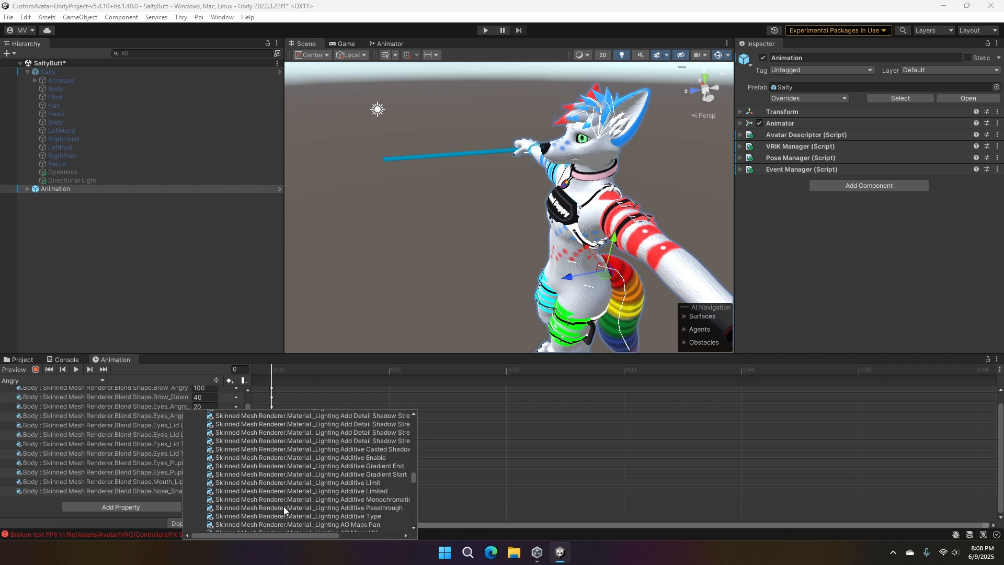
pyautogui.scroll(-10, 284, 506)
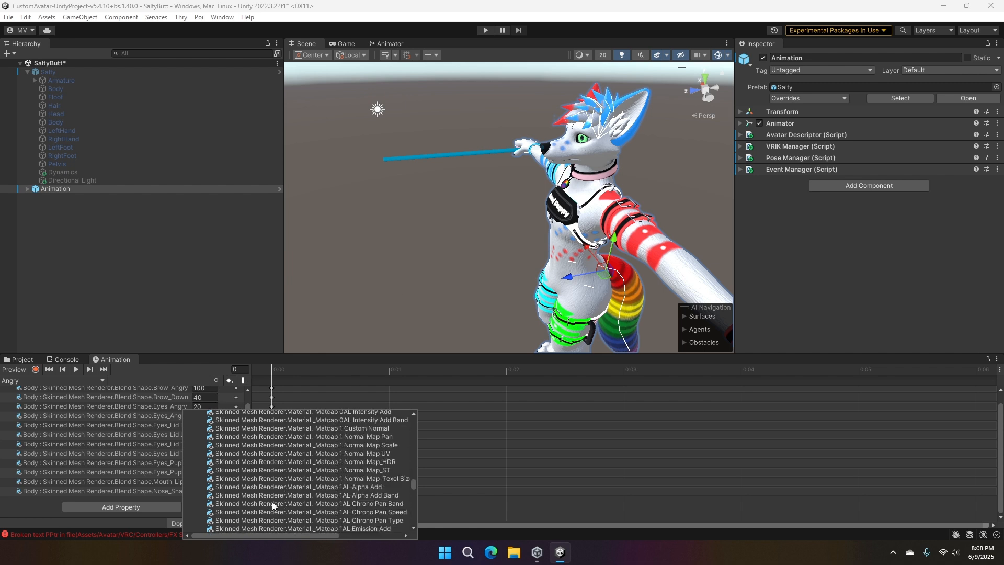
pyautogui.scroll(-15, 277, 496)
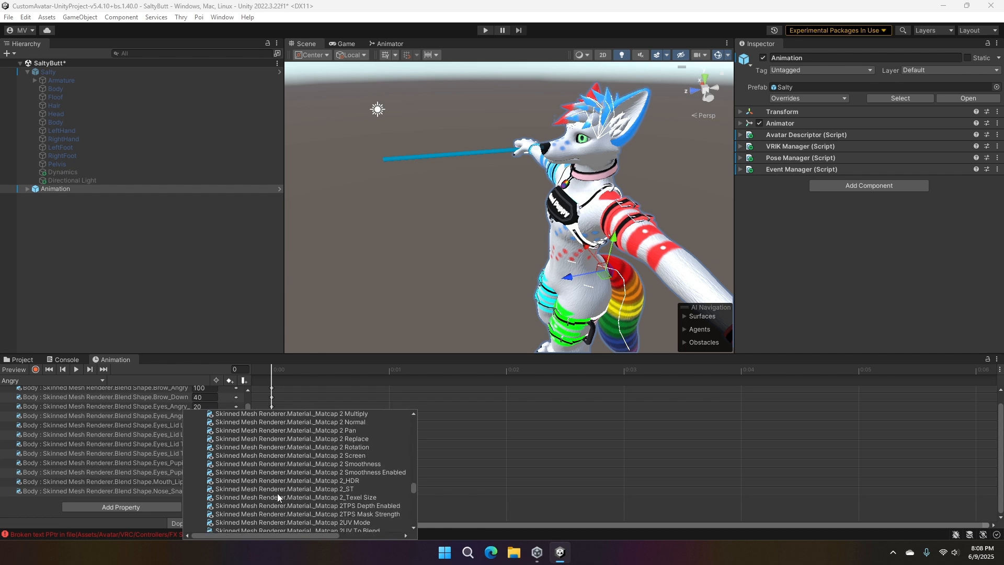
pyautogui.scroll(-20, 277, 497)
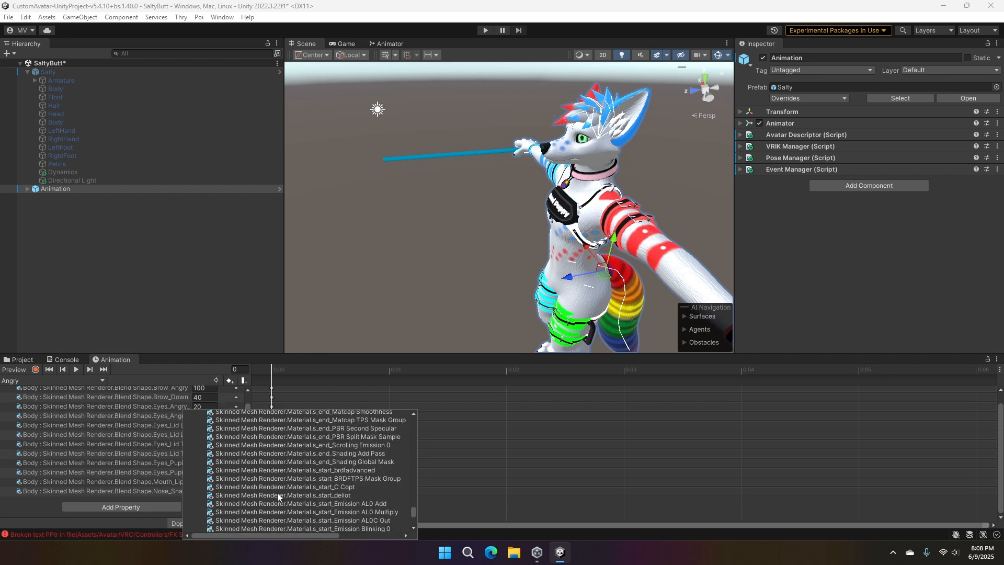
pyautogui.scroll(-6, 277, 494)
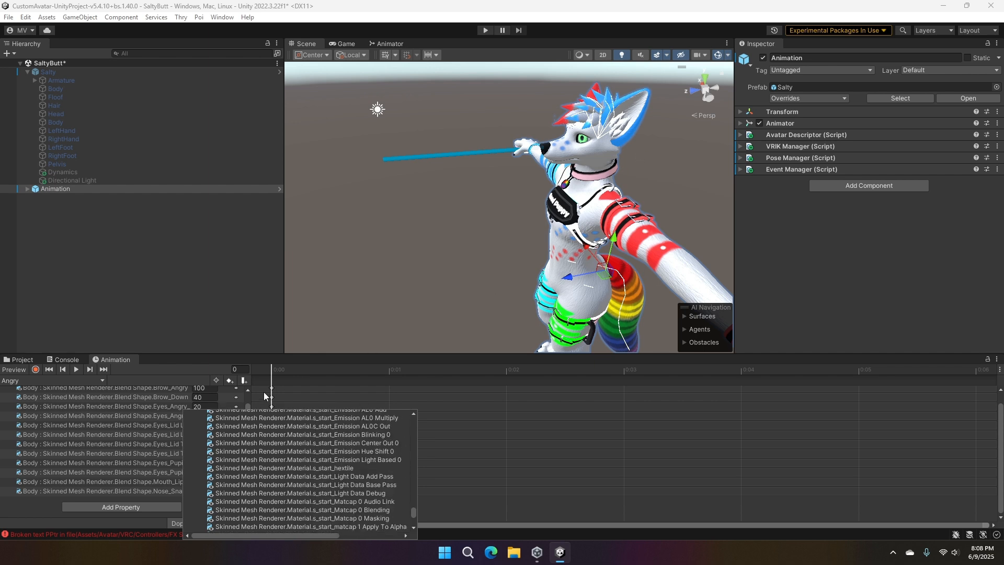
pyautogui.click(212, 359)
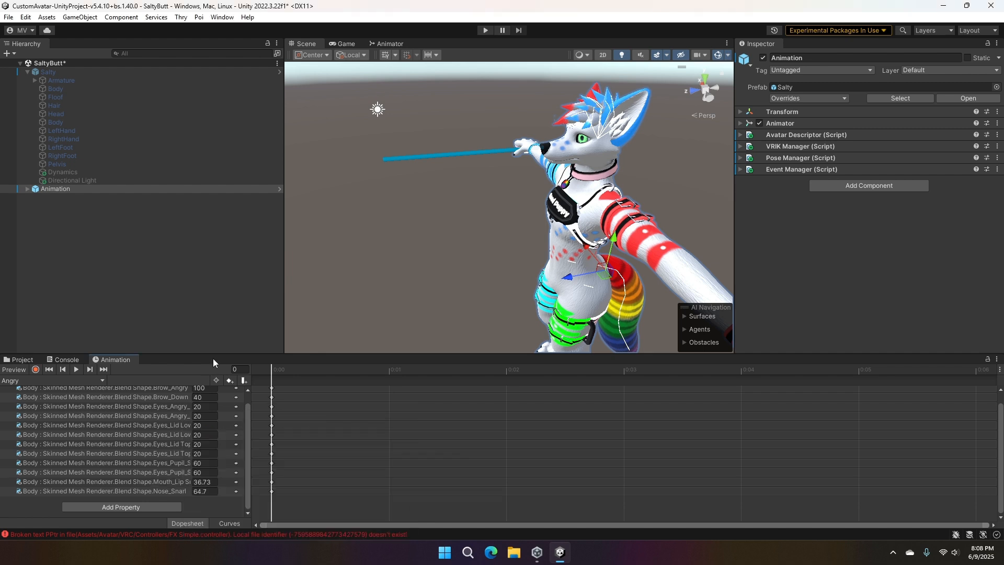
# - Reopen the addable properties for the Angry clip and expand the Armature through Hips and Spine to Chest
pyautogui.scroll(-1, 160, 459)
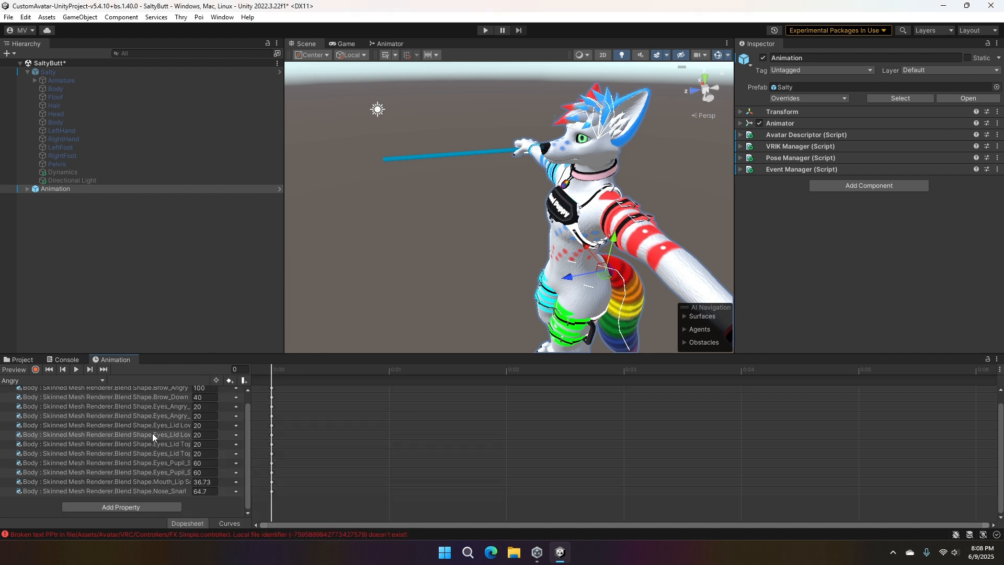
pyautogui.click(118, 507)
pyautogui.scroll(-1, 204, 477)
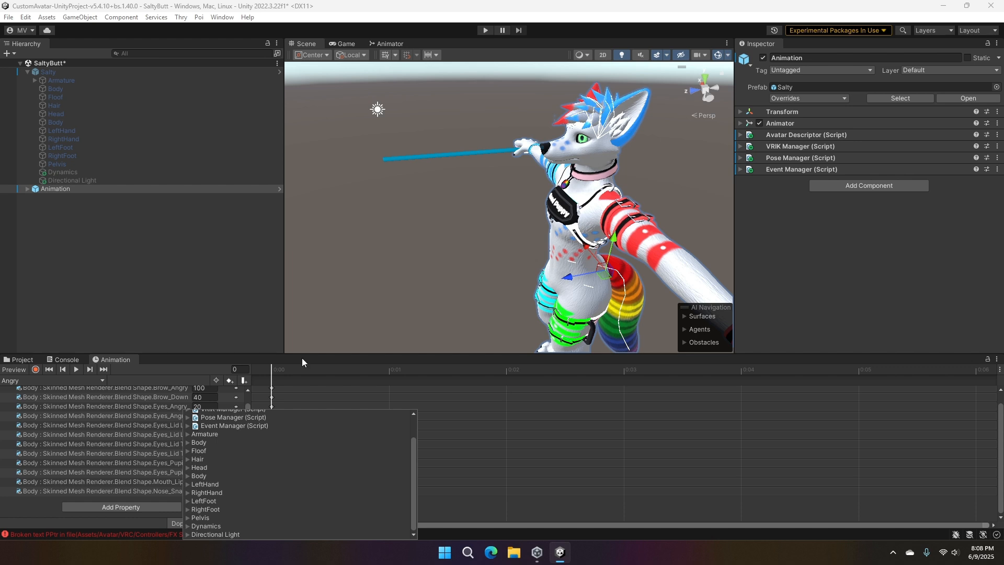
pyautogui.click(187, 433)
pyautogui.scroll(-2, 191, 429)
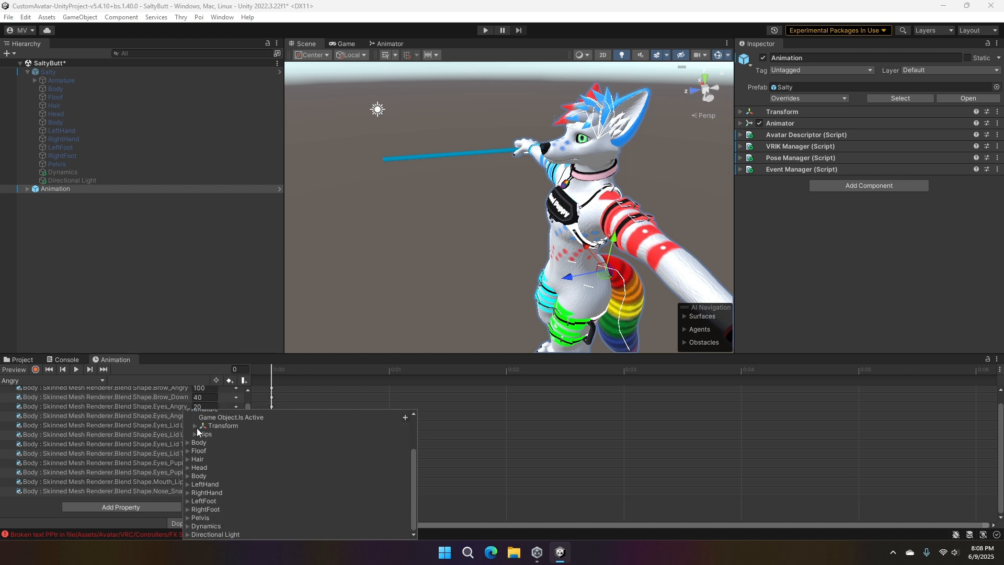
pyautogui.click(195, 434)
pyautogui.scroll(-2, 199, 440)
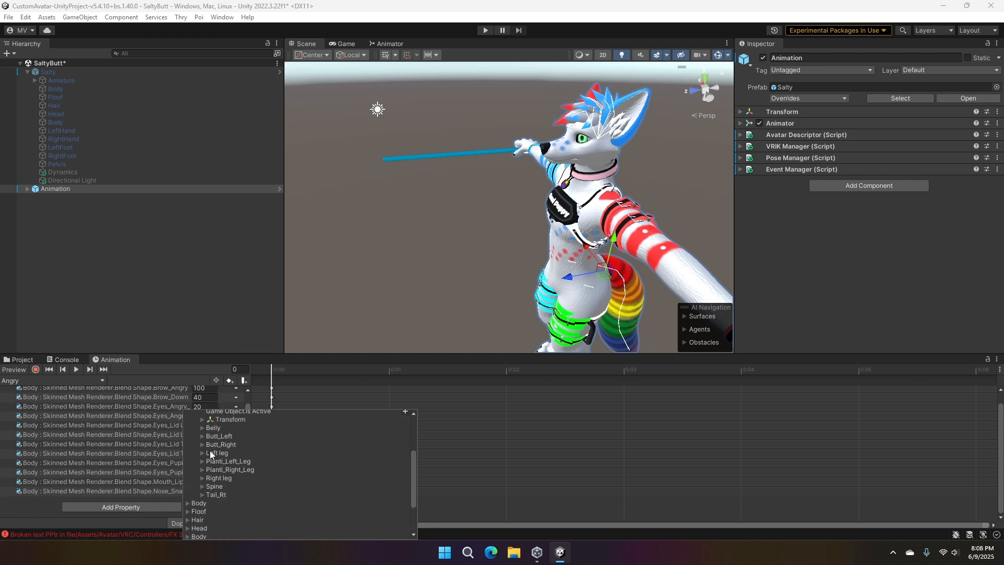
pyautogui.click(202, 488)
pyautogui.scroll(-3, 235, 436)
pyautogui.click(210, 449)
pyautogui.scroll(-3, 211, 445)
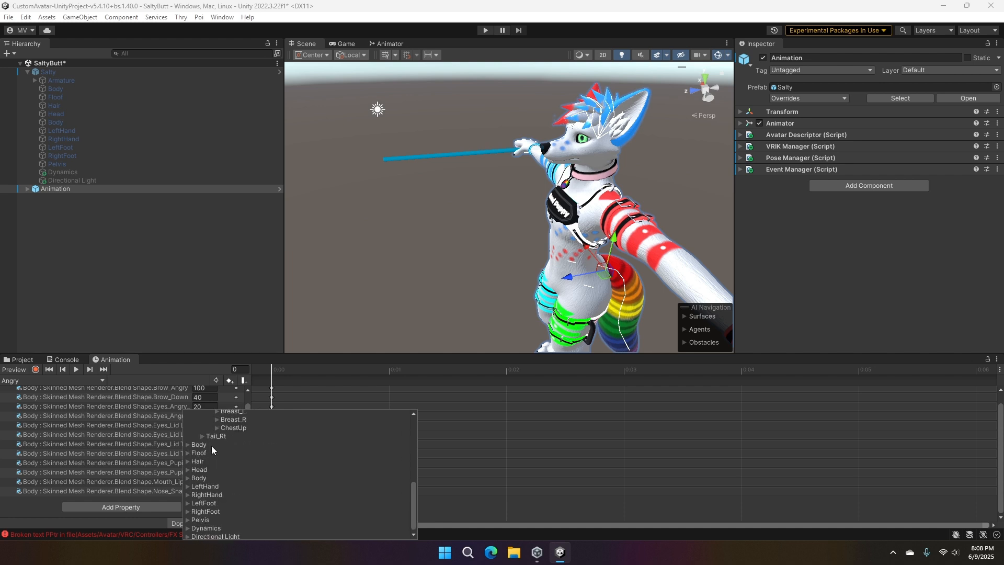
# - Expand ChestUp, Neck and Head down to EarRT_L and add its Rotation property to the Angry clip
pyautogui.click(216, 428)
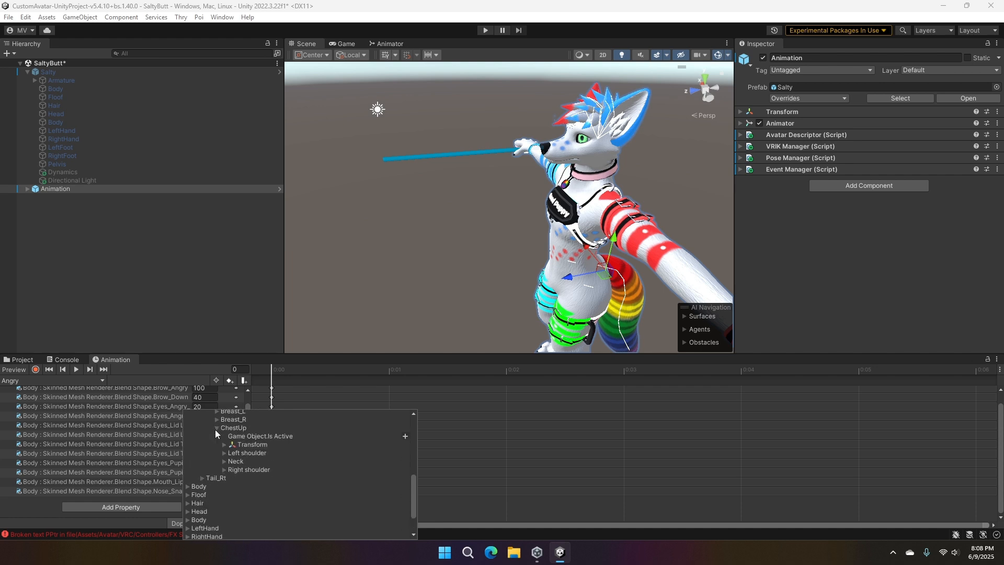
pyautogui.click(225, 461)
pyautogui.scroll(-3, 226, 454)
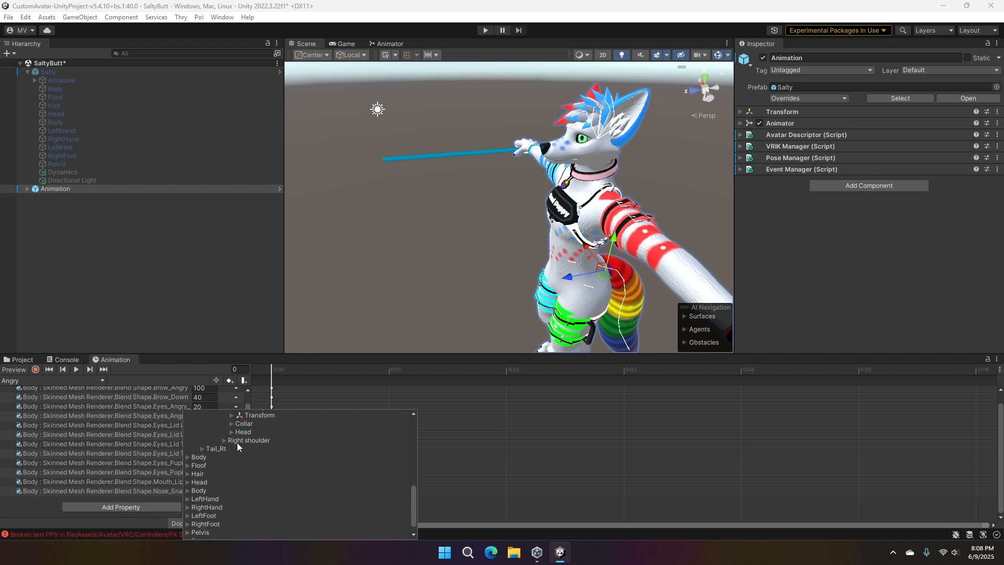
pyautogui.click(231, 432)
pyautogui.scroll(-2, 230, 432)
pyautogui.click(256, 459)
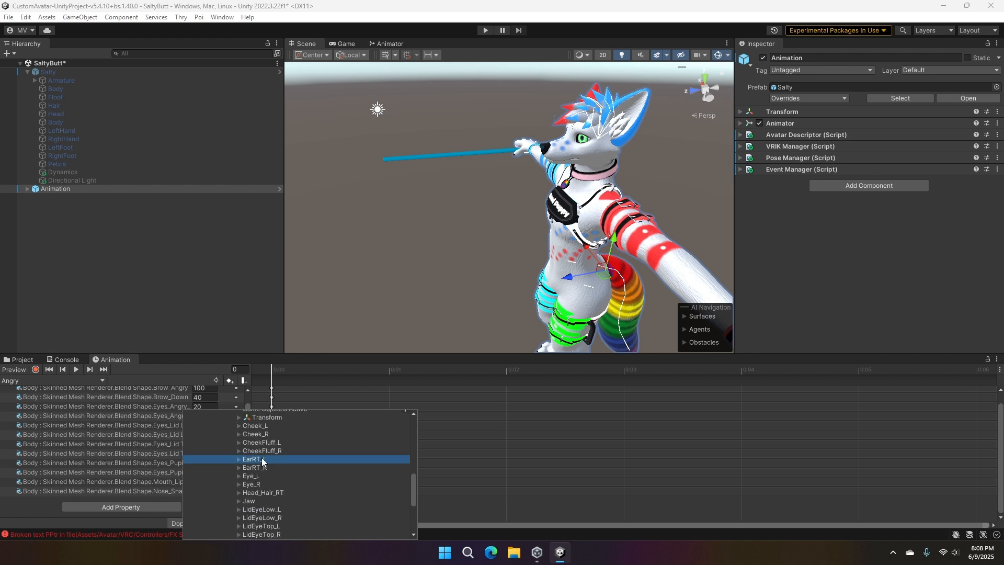
pyautogui.click(237, 458)
pyautogui.scroll(-2, 283, 463)
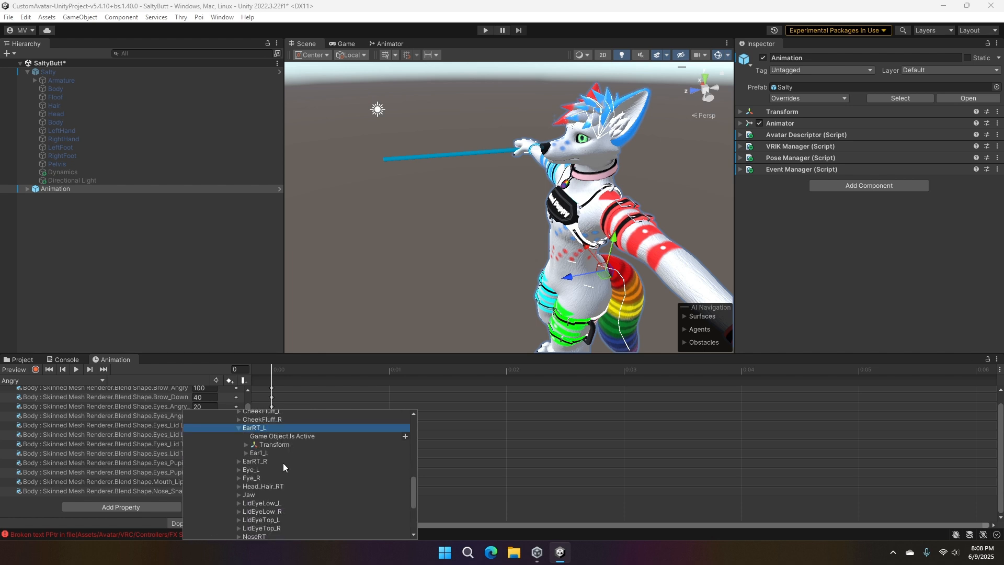
pyautogui.click(247, 445)
pyautogui.click(404, 462)
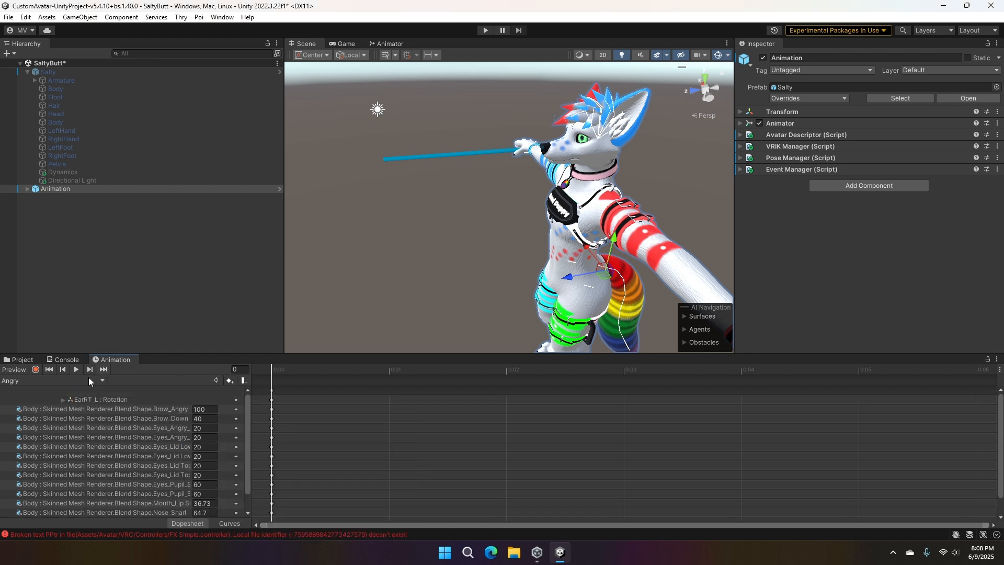
# - Expand the EarRT_L rotation in the Angry clip and set Rotation.z to 134
pyautogui.click(63, 399)
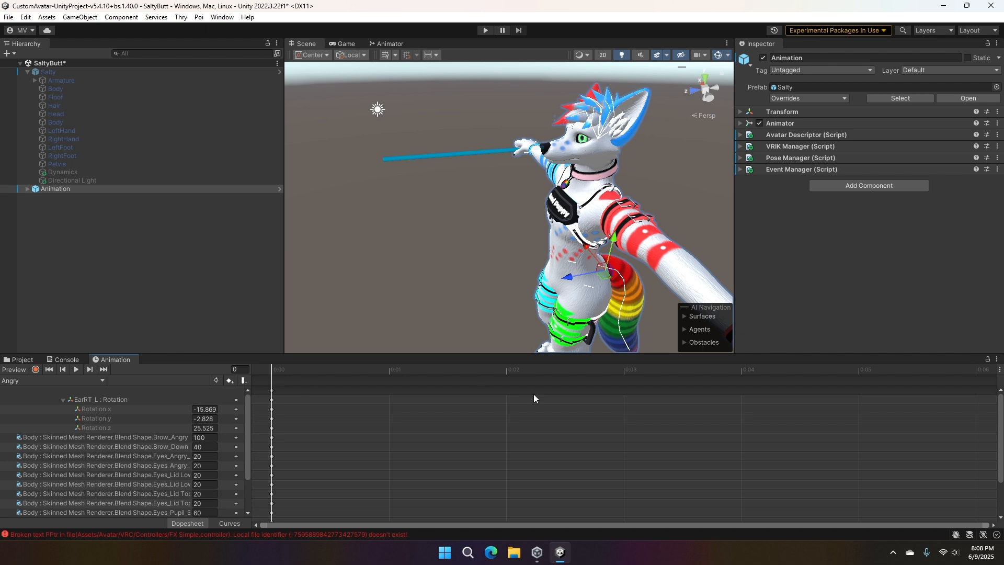
pyautogui.moveTo(470, 175); pyautogui.dragTo(445, 173, button='middle')
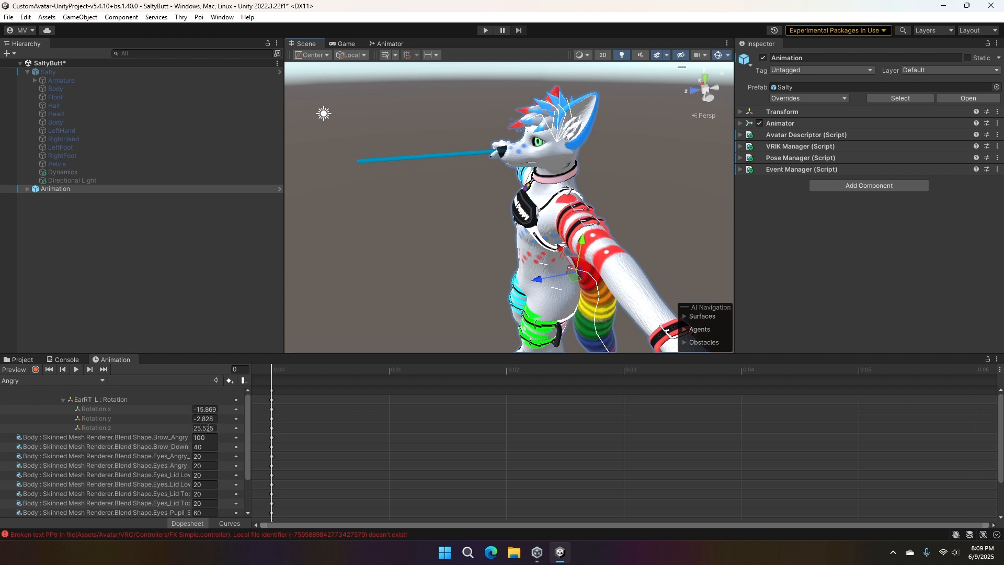
pyautogui.click(205, 409)
pyautogui.write('134')
pyautogui.click(377, 266)
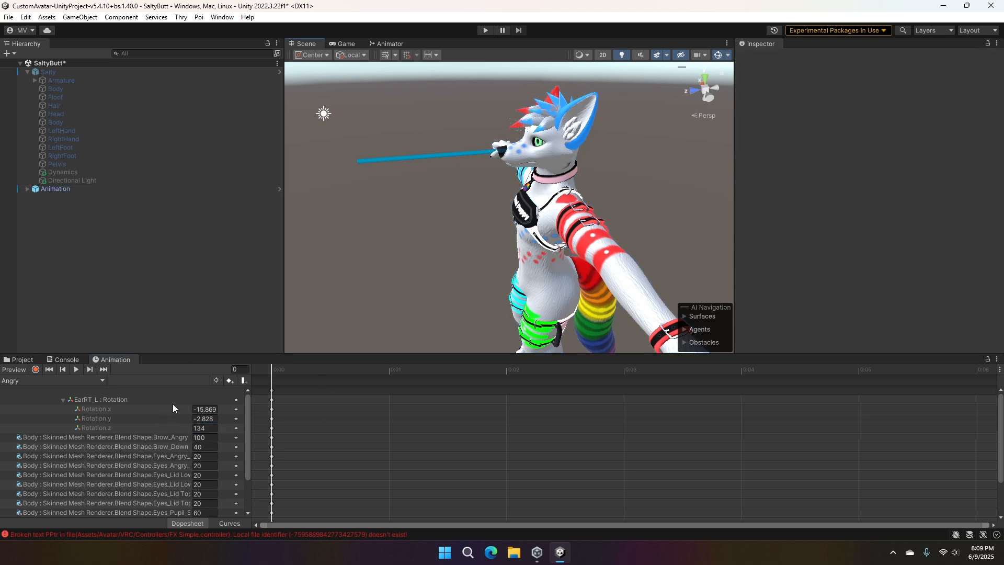
# - Remove the EarRT_L rotation property from the Angry clip and switch to the Sad clip
pyautogui.click(59, 189)
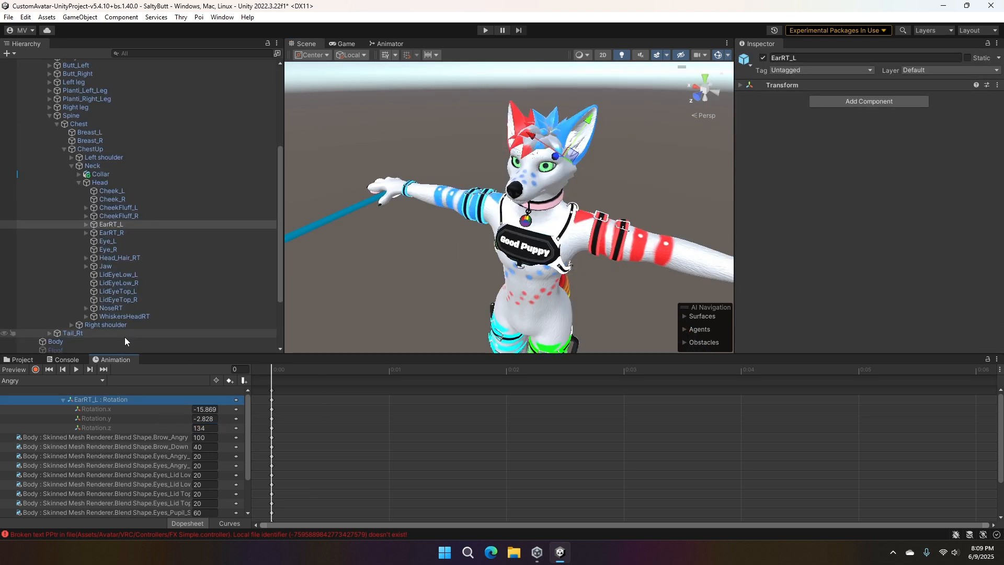
pyautogui.press('Delete')
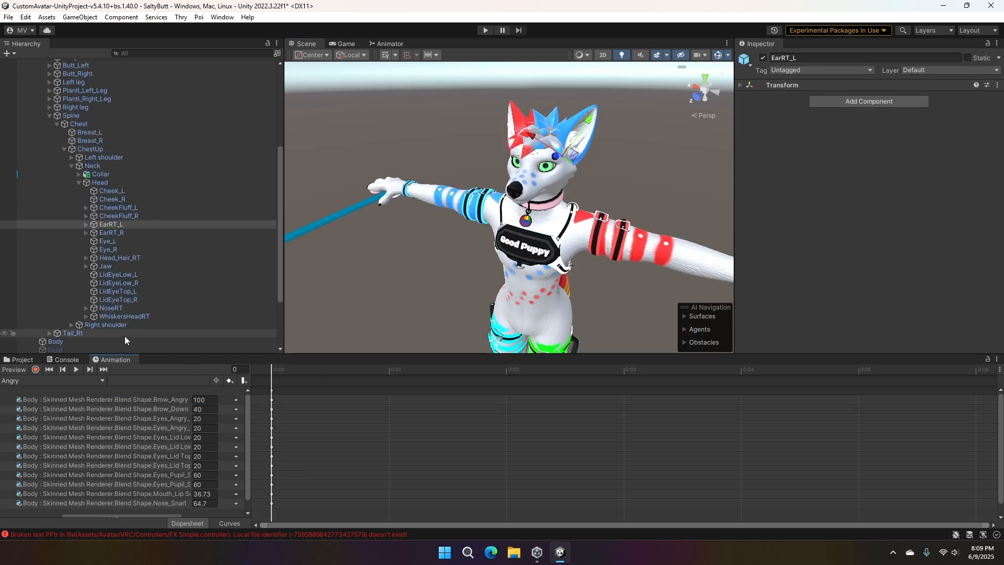
pyautogui.click(23, 378)
pyautogui.click(36, 414)
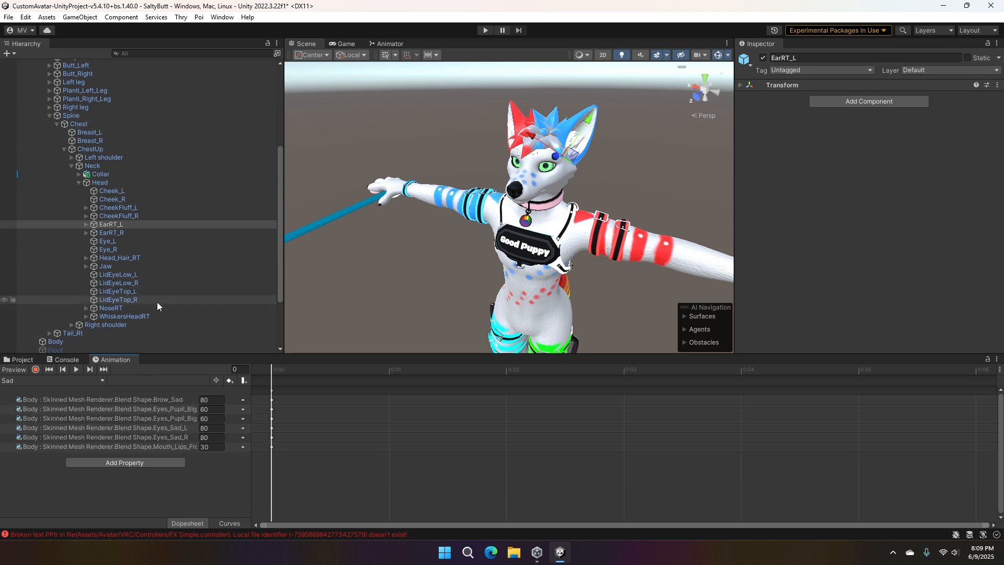
# - Add the EarRT_L Rotation property to the Sad clip and set Rotation.z to 134
pyautogui.scroll(-3, 142, 224)
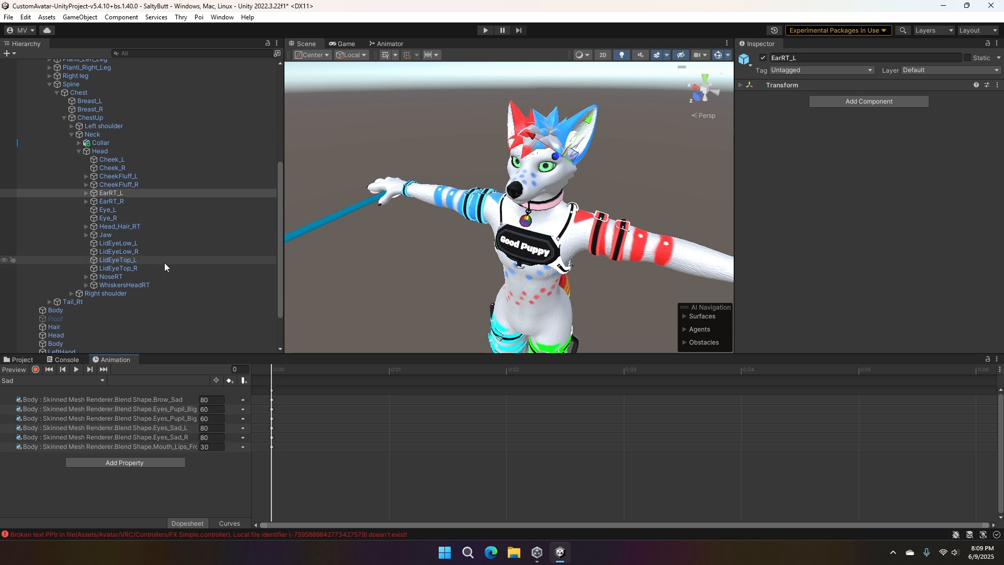
pyautogui.click(144, 467)
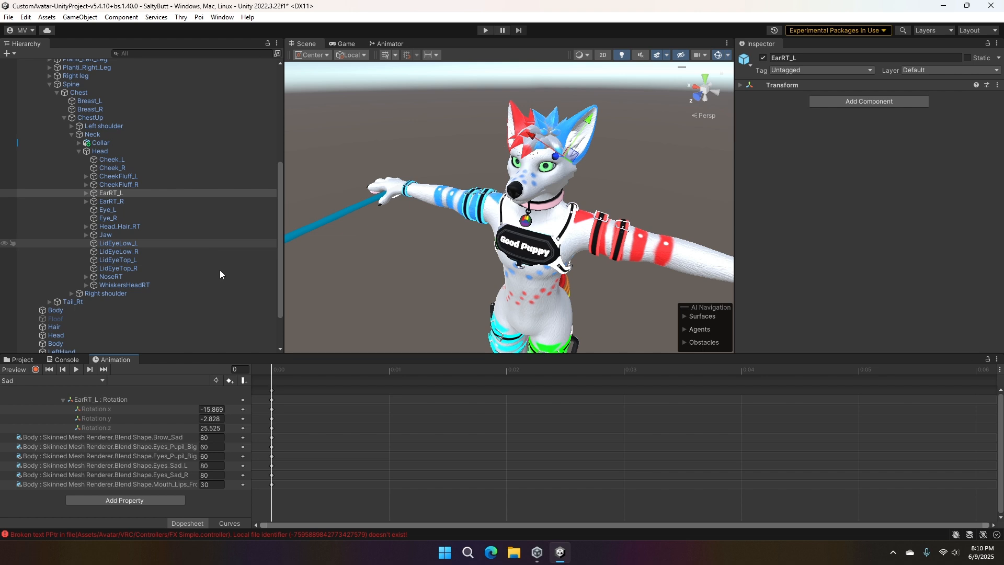
pyautogui.moveTo(575, 193); pyautogui.dragTo(553, 205, button='middle')
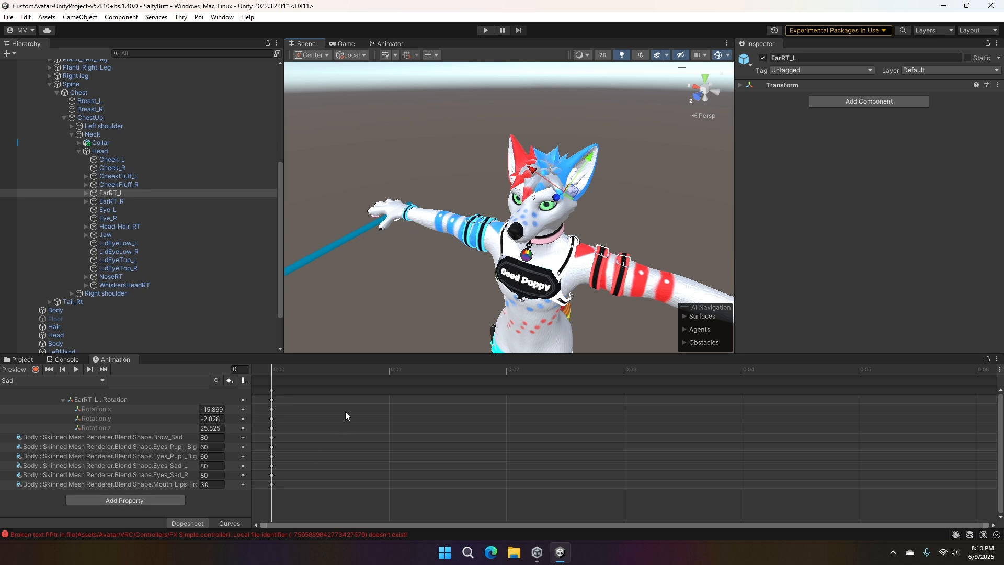
pyautogui.click(211, 427)
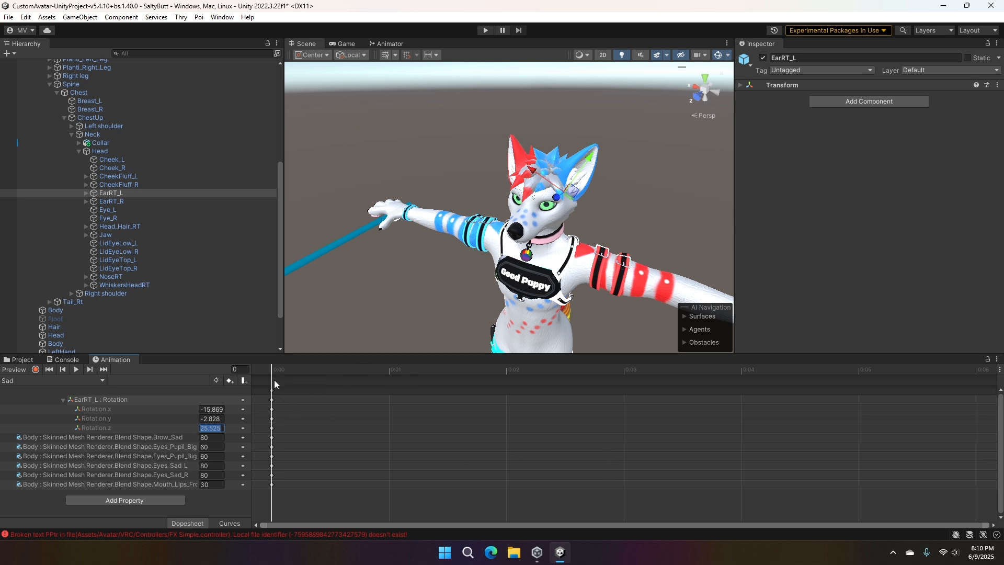
pyautogui.write('134')
pyautogui.click(397, 403)
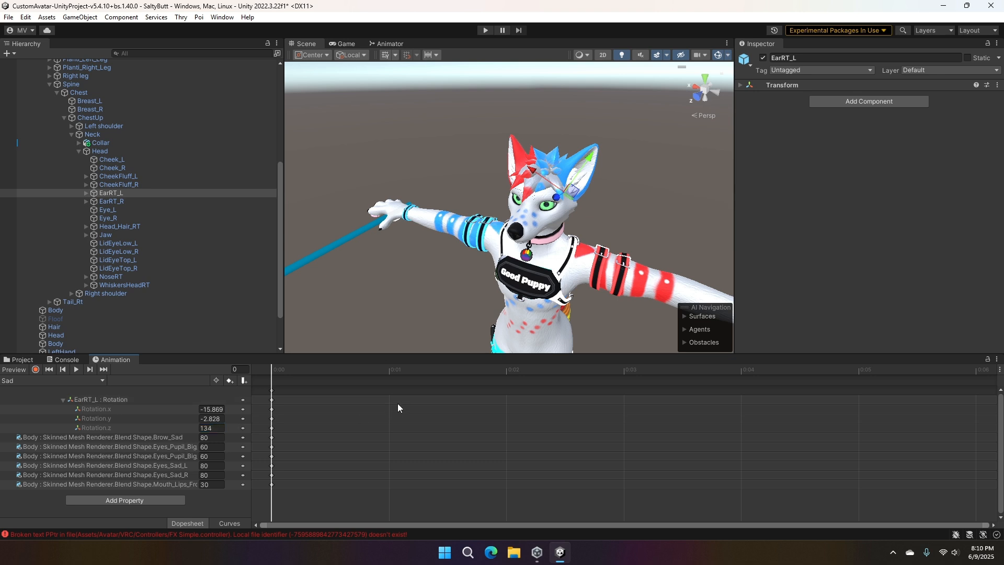
# - Preview the Sad clip on the avatar and set EarRT_L's Rotation.z to 120
pyautogui.click(73, 369)
pyautogui.moveTo(373, 254); pyautogui.dragTo(473, 96, button='middle')
pyautogui.scroll(8, 473, 96)
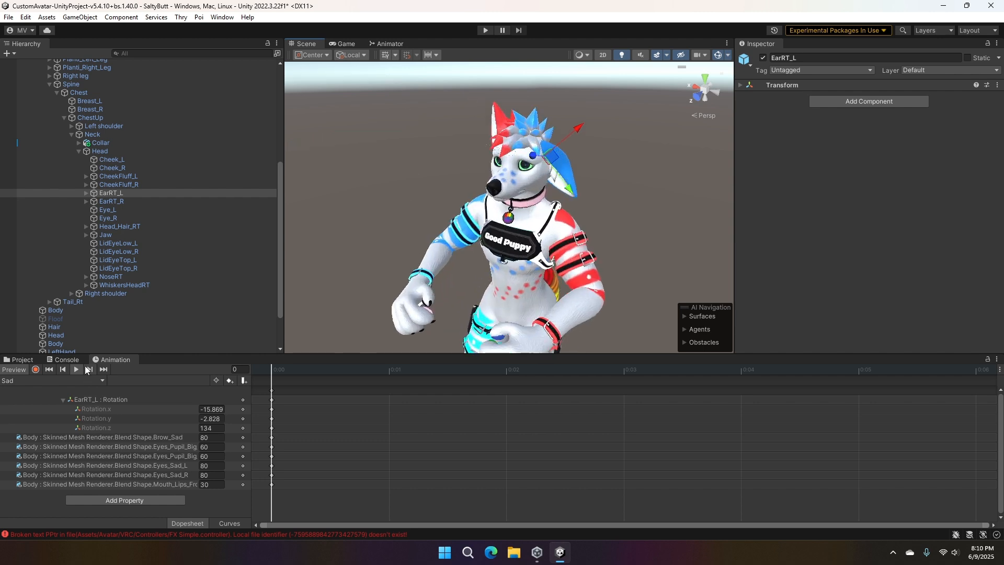
pyautogui.click(216, 429)
pyautogui.write('120')
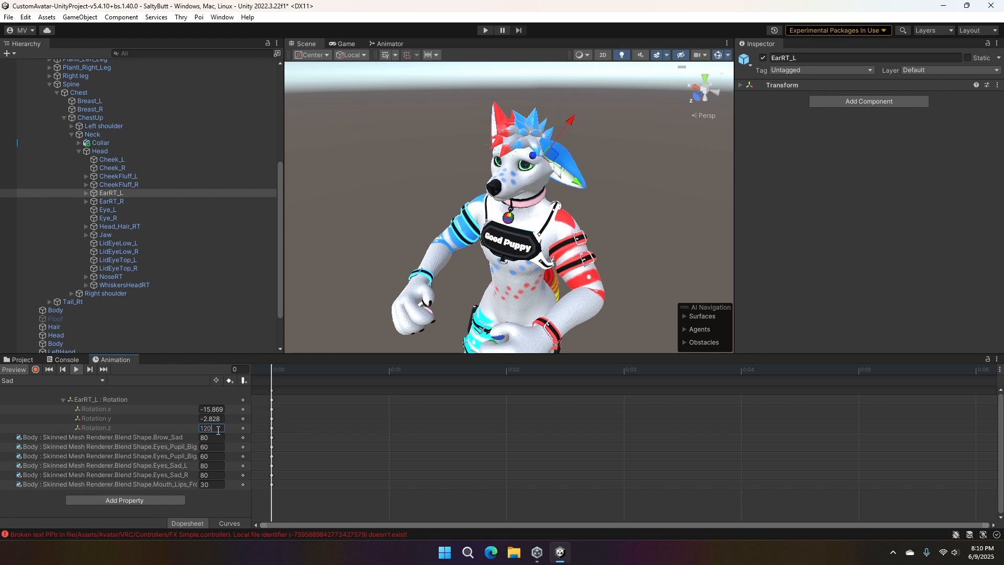
# - Set EarRT_L's Rotation.z to 134 and Rotation.y to -60 in the Sad clip
pyautogui.press('BackSpace')
pyautogui.press('BackSpace')
pyautogui.write('34')
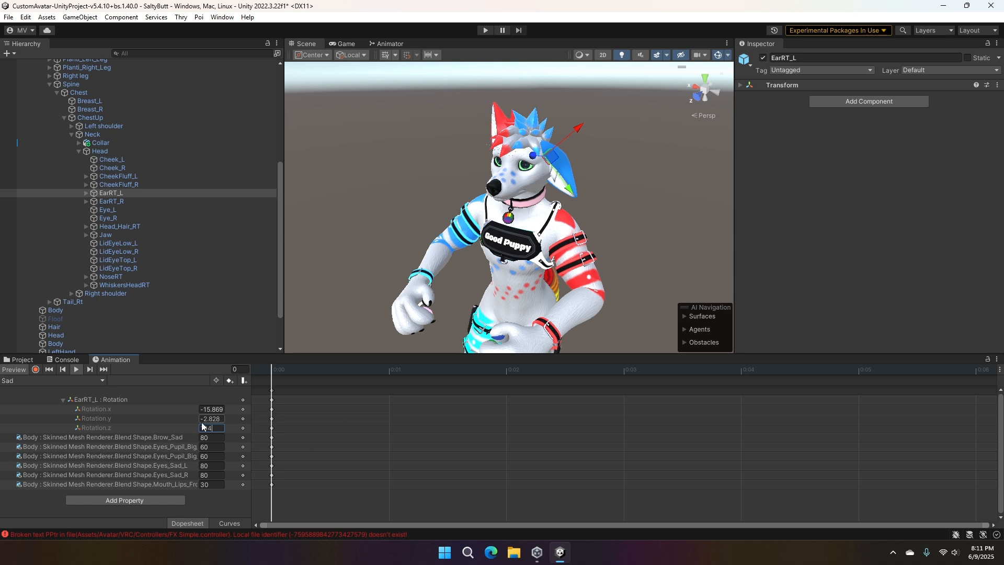
pyautogui.press('Tab')
pyautogui.press('Tab')
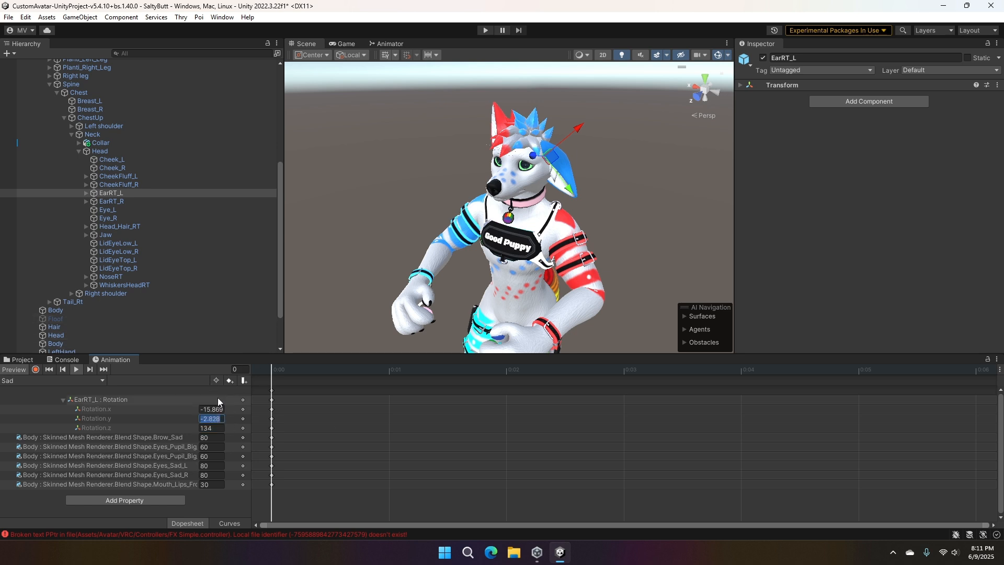
pyautogui.write('60')
pyautogui.press('BackSpace')
pyautogui.press('BackSpace')
pyautogui.write('-60')
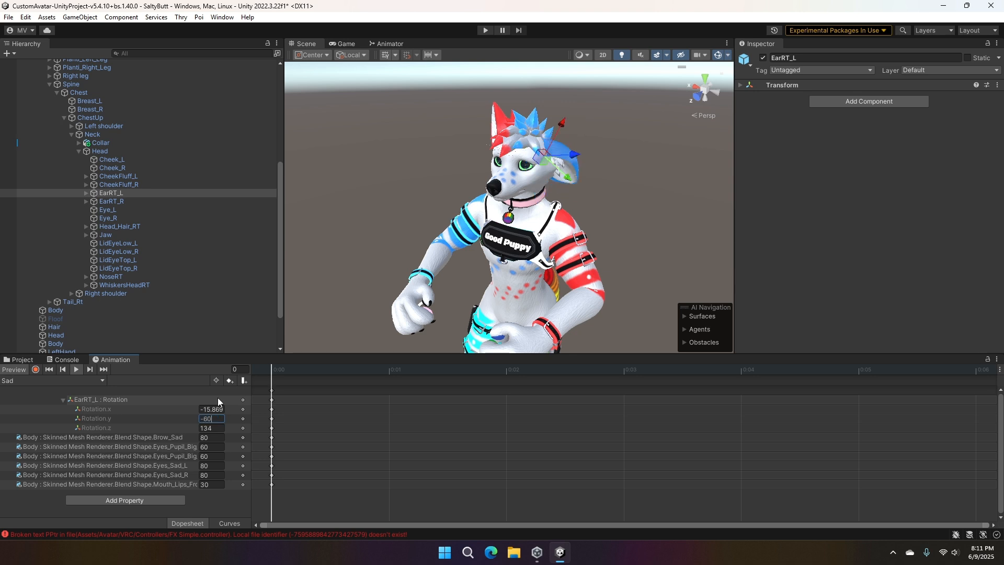
pyautogui.moveTo(389, 219); pyautogui.dragTo(435, 215, button='middle')
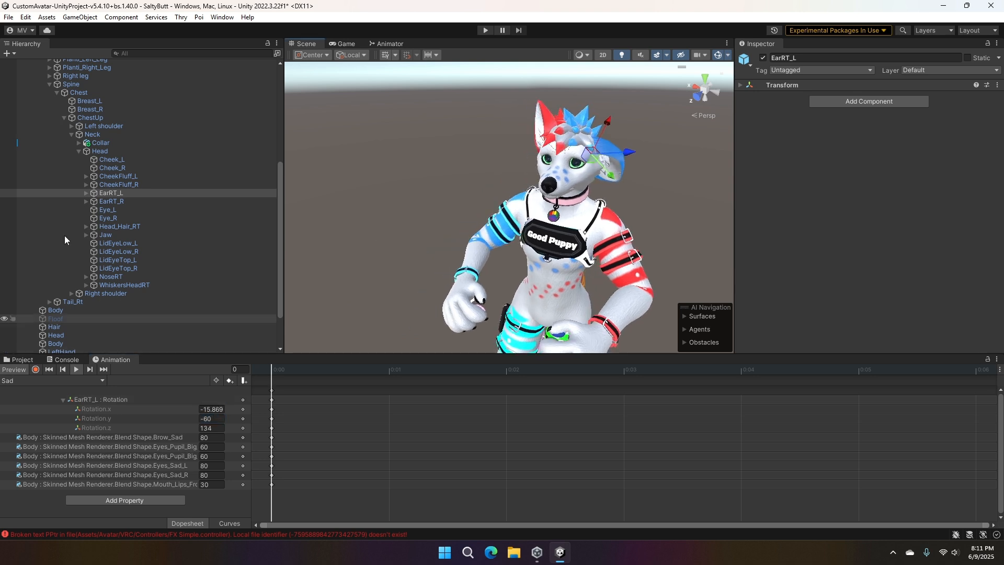
# - Collapse the EarRT_L rotation, start adding a property to the Sad clip, and expand Armature, Hips, Spine, Chest and ChestUp
pyautogui.click(76, 369)
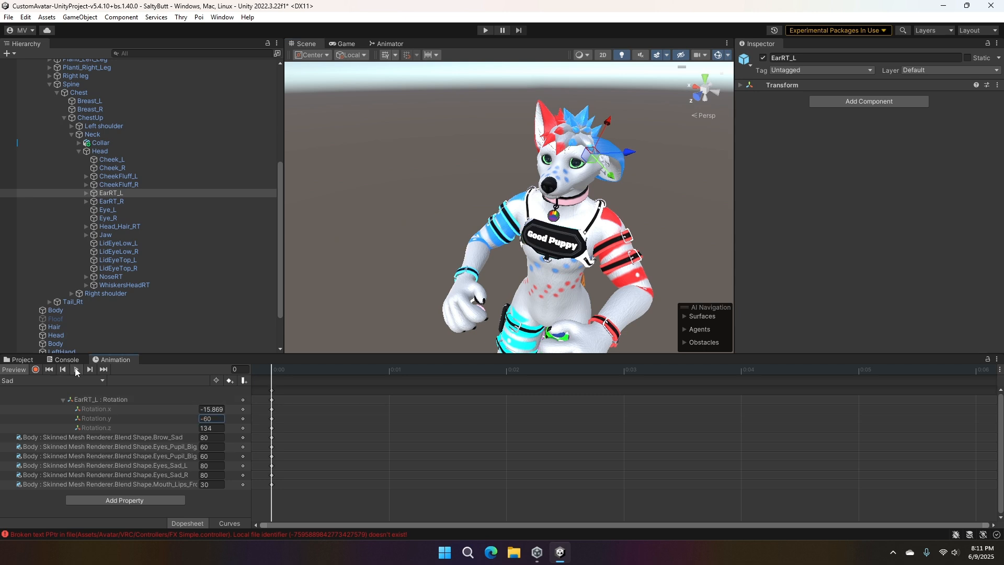
pyautogui.click(62, 400)
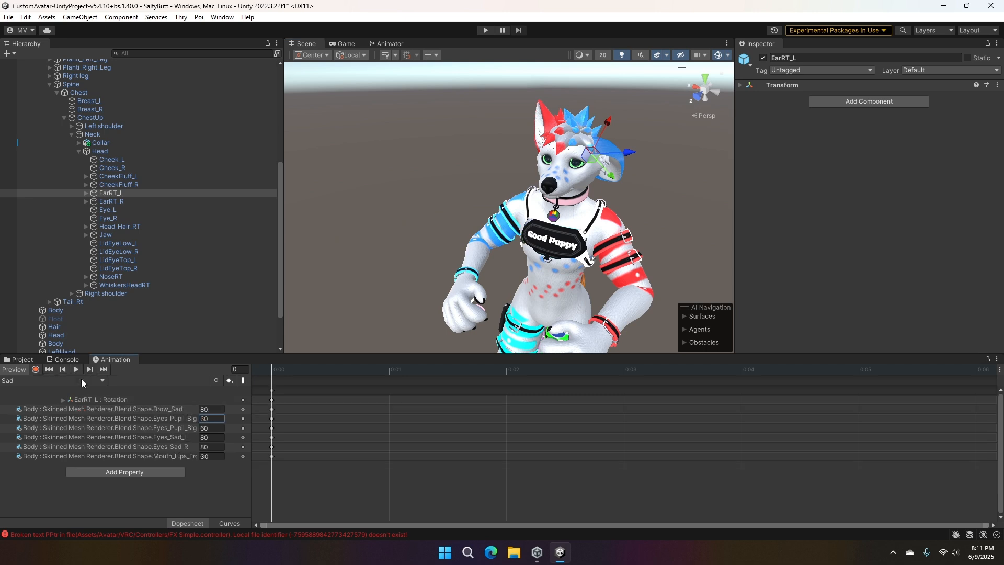
pyautogui.click(108, 472)
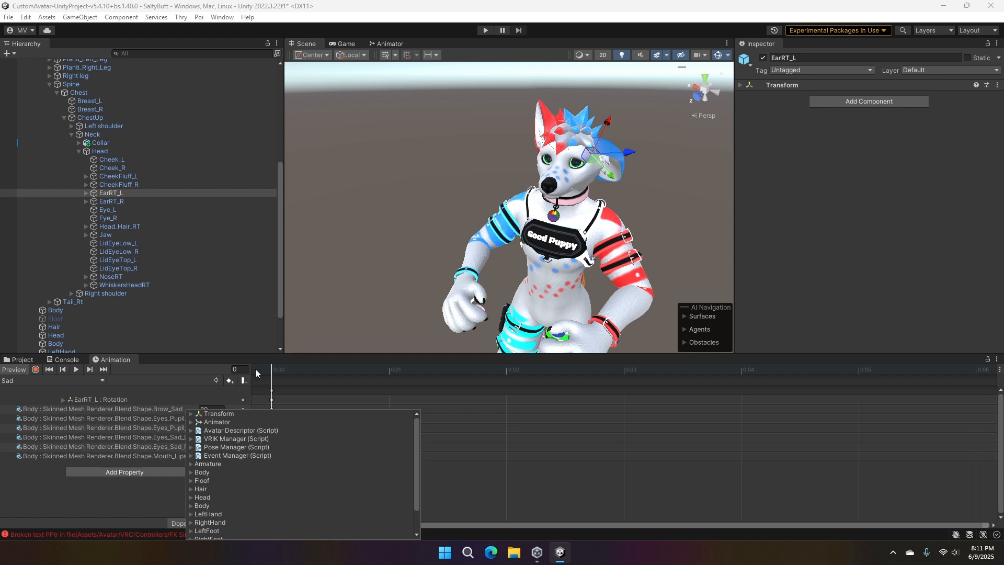
pyautogui.click(190, 464)
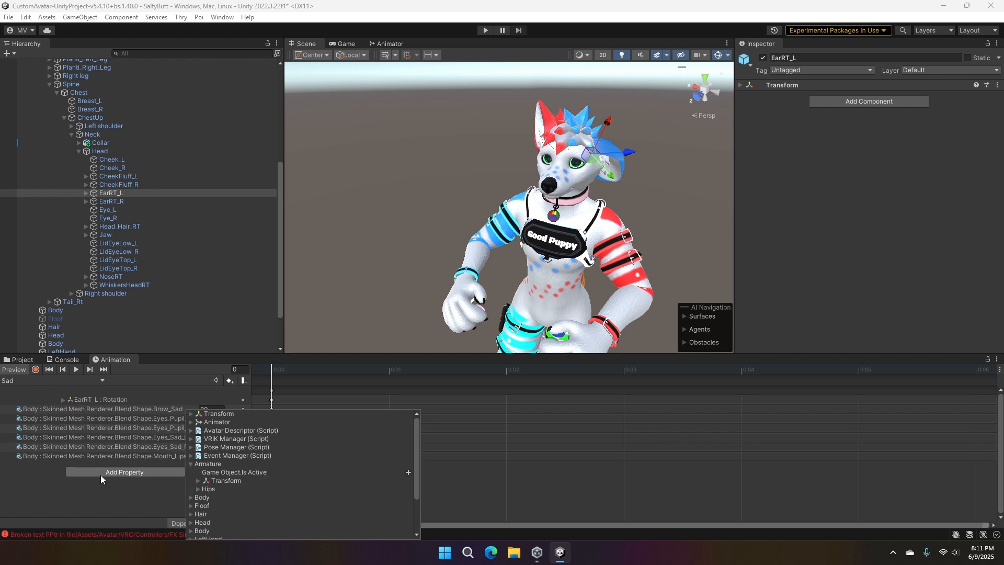
pyautogui.scroll(-2, 231, 479)
pyautogui.click(197, 434)
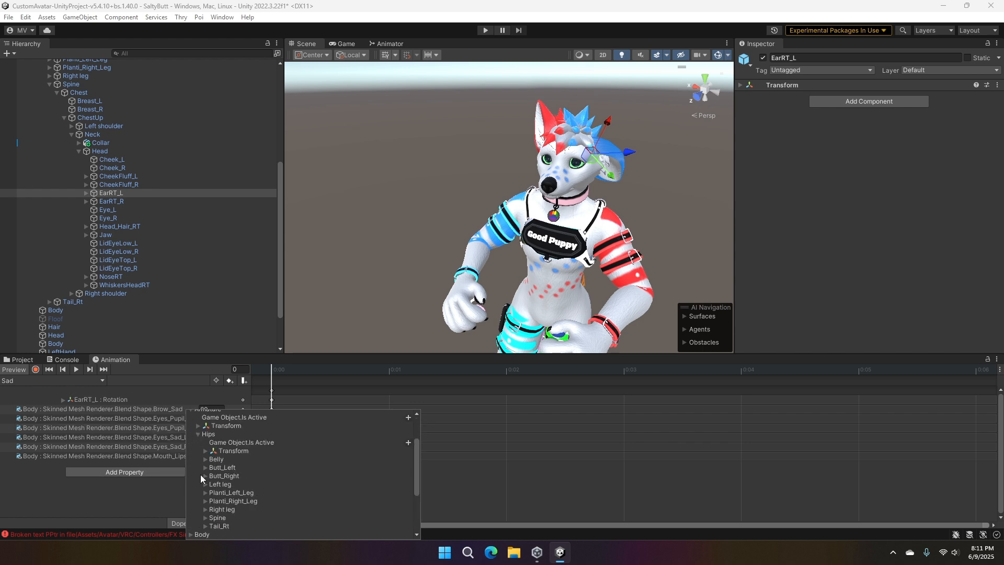
pyautogui.click(204, 517)
pyautogui.scroll(-3, 214, 494)
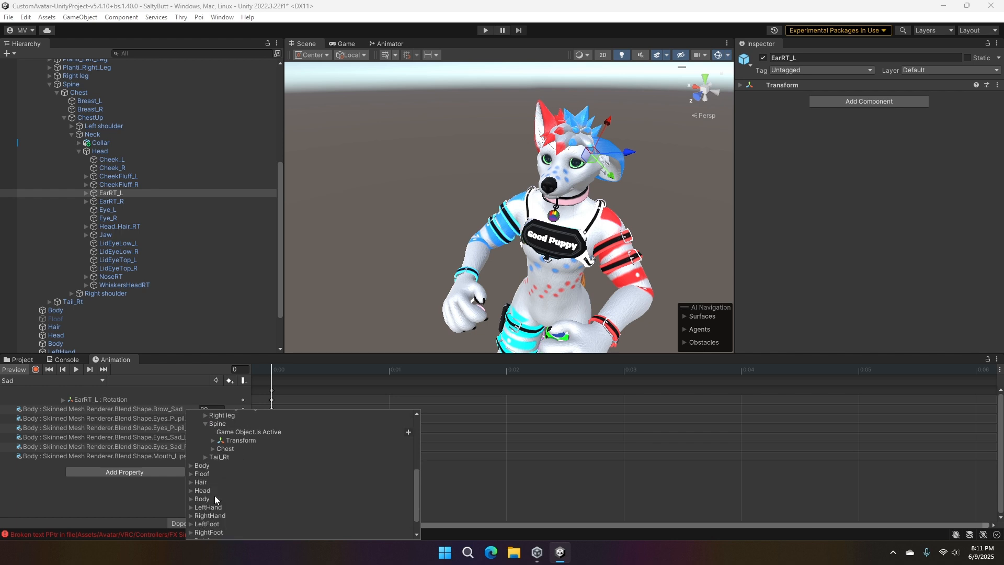
pyautogui.click(211, 449)
pyautogui.scroll(-2, 212, 449)
pyautogui.click(221, 459)
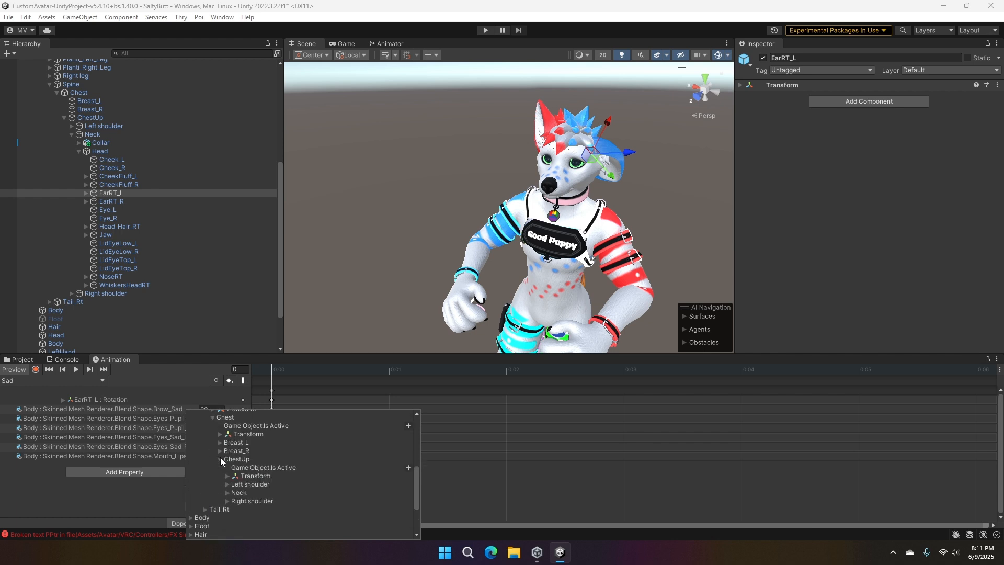
# - Add the Rotation property of EarRT_R, found under Neck and Head, to the Sad clip
pyautogui.scroll(-1, 220, 457)
pyautogui.click(229, 461)
pyautogui.scroll(-1, 227, 459)
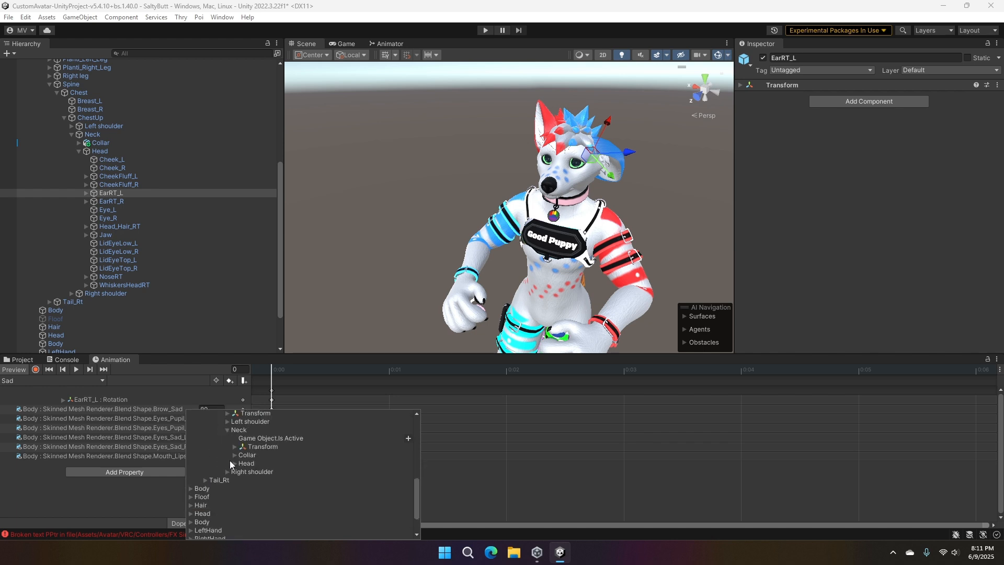
pyautogui.click(235, 455)
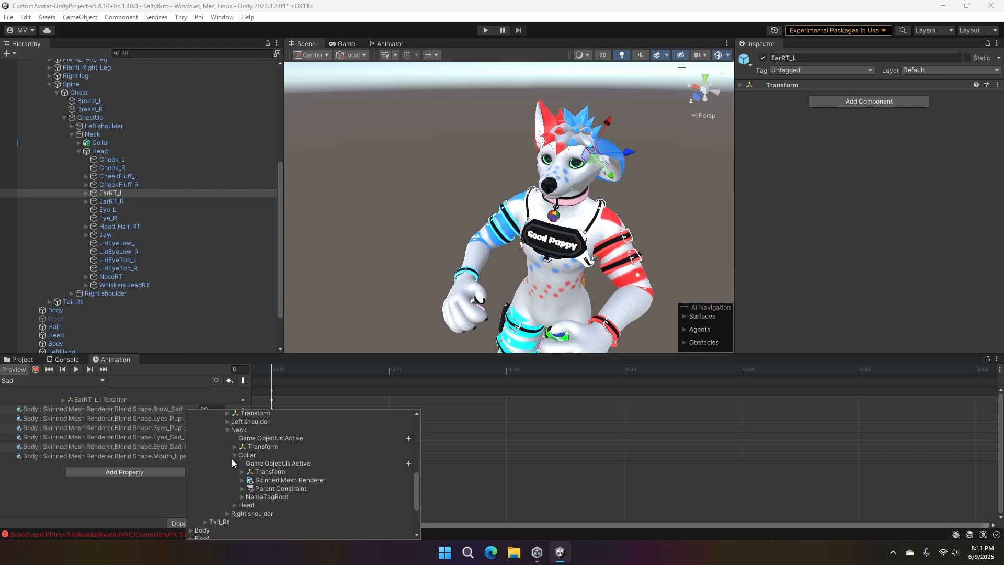
pyautogui.click(234, 455)
pyautogui.click(233, 464)
pyautogui.scroll(-3, 233, 464)
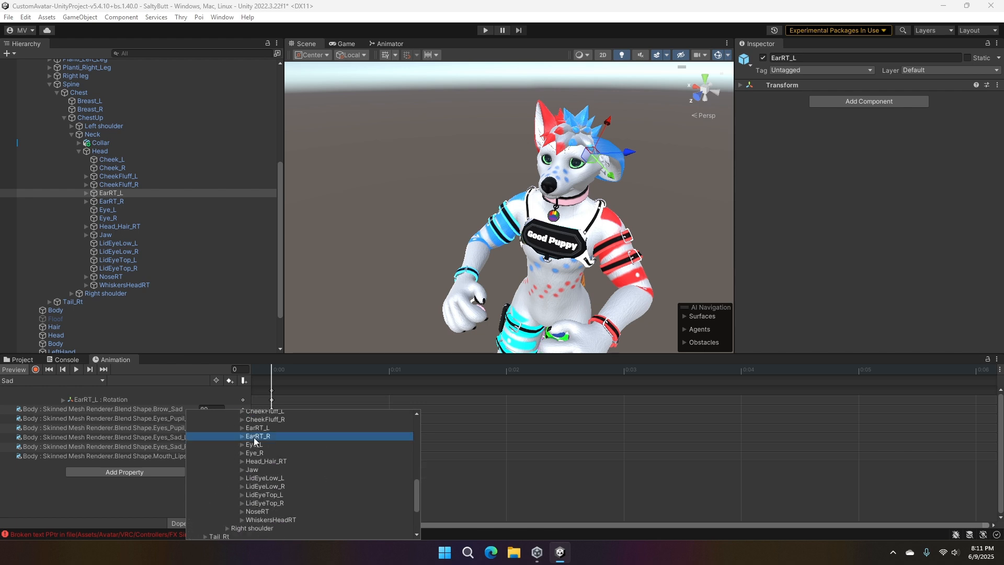
pyautogui.click(241, 437)
pyautogui.click(249, 453)
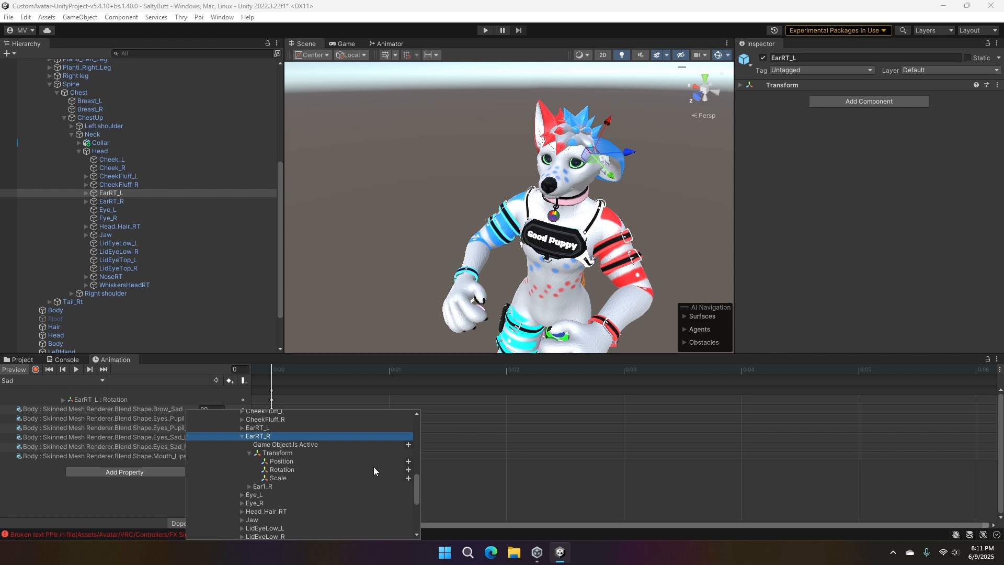
pyautogui.click(409, 469)
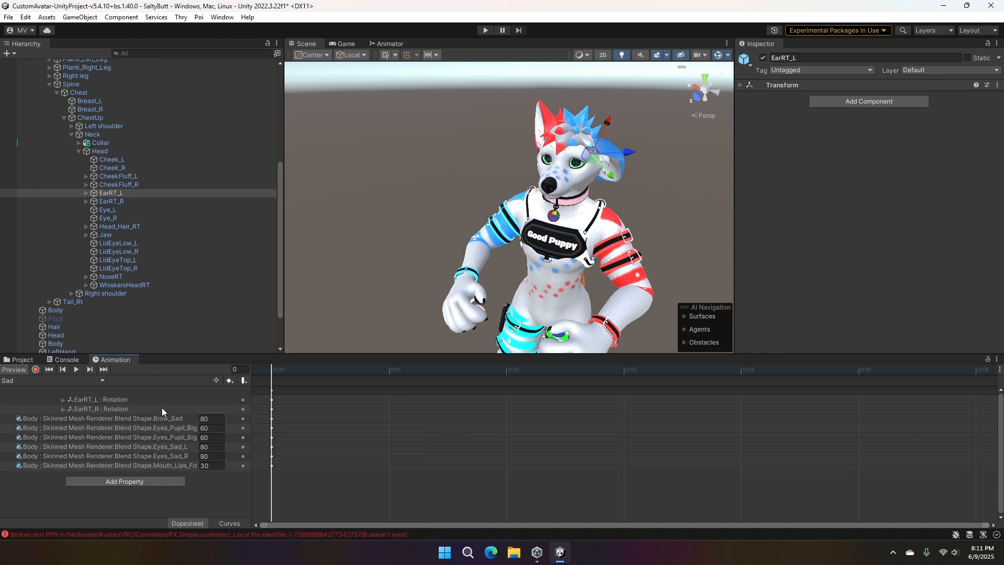
# - Expand both ear rotations in the Sad clip and set EarRT_R's Rotation.z to -134
pyautogui.click(62, 399)
pyautogui.click(62, 437)
pyautogui.click(207, 429)
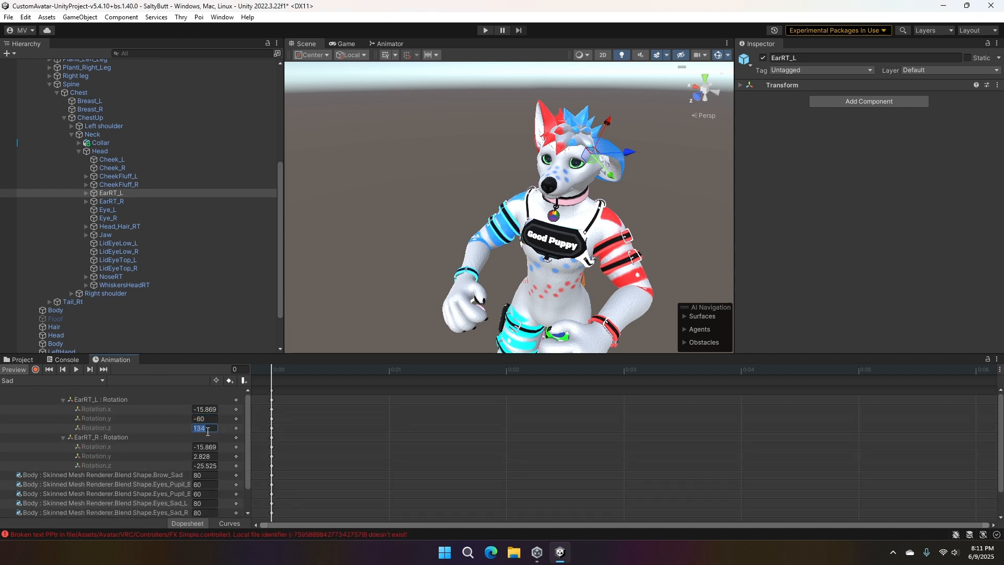
pyautogui.click(202, 466)
pyautogui.write('134')
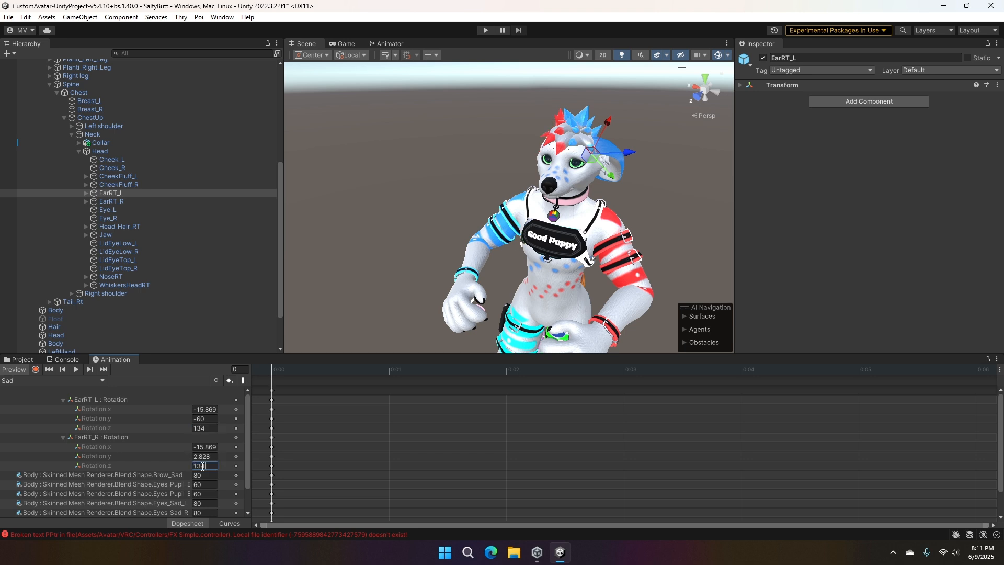
pyautogui.keyDown('alt'); pyautogui.moveTo(450, 246); pyautogui.dragTo(667, 219); pyautogui.keyUp('alt')
pyautogui.click(195, 465)
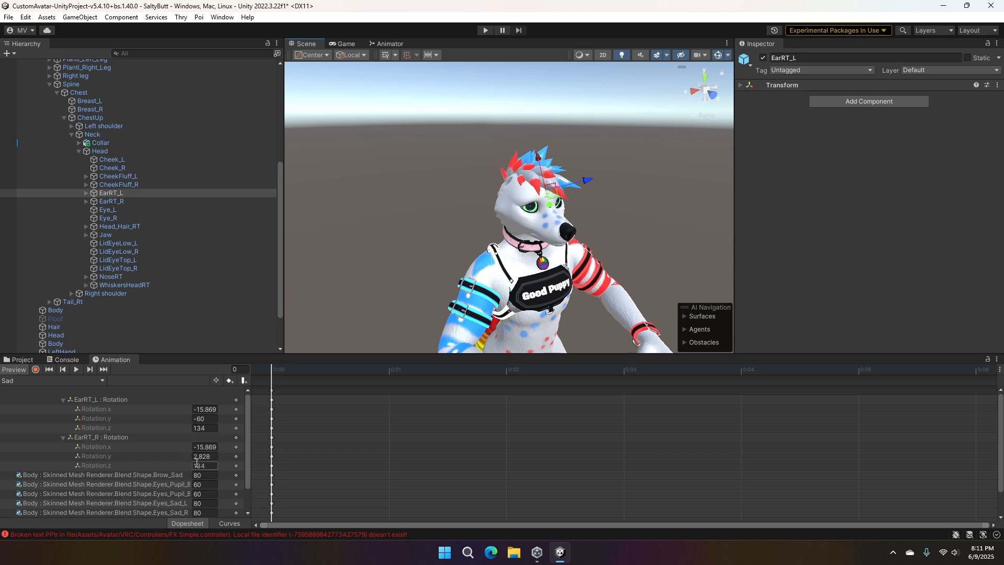
pyautogui.click(195, 465)
pyautogui.write('-')
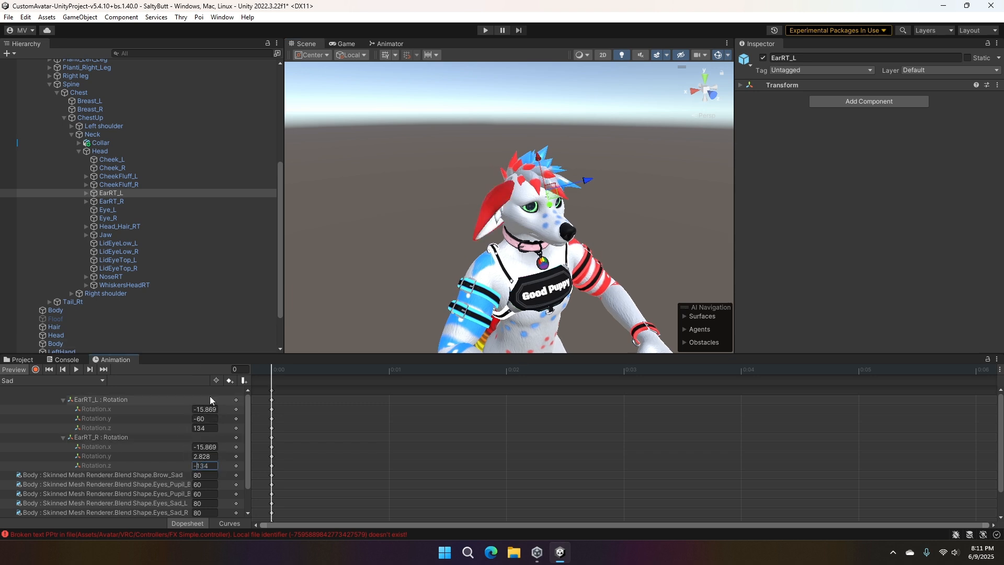
# - Set EarRT_R's Rotation.y to 60 in the Sad clip and save the project
pyautogui.click(210, 446)
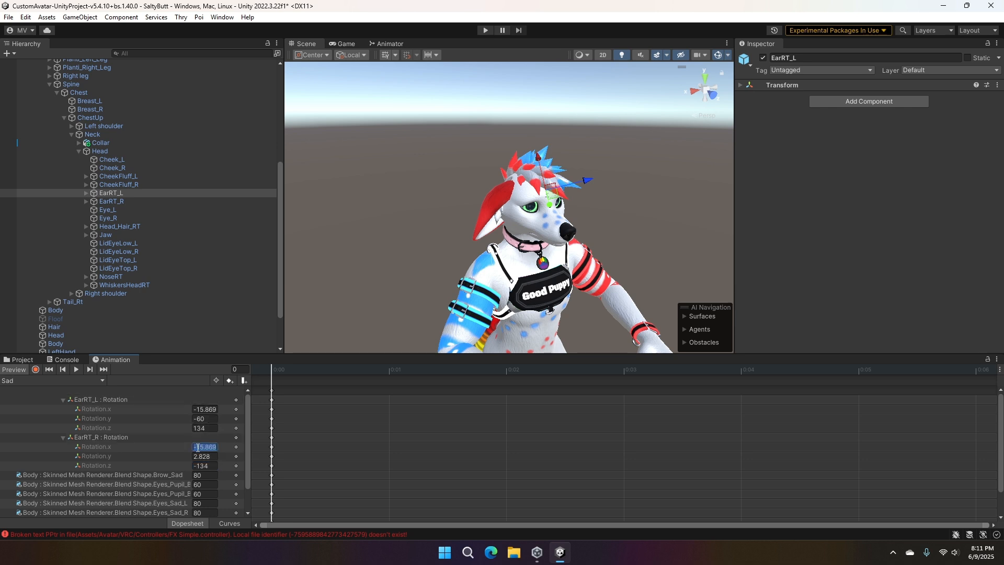
pyautogui.click(203, 456)
pyautogui.write('60')
pyautogui.press('Return')
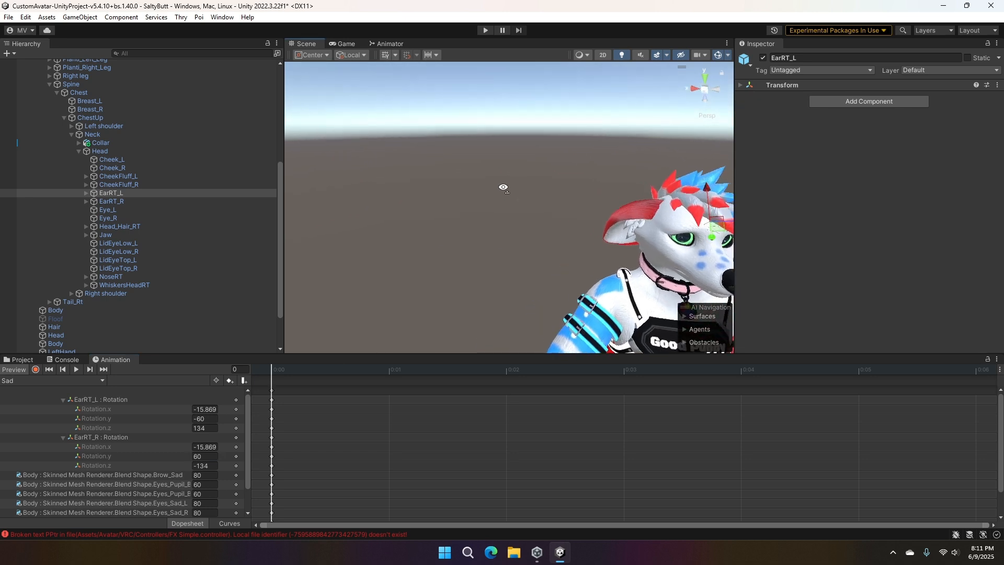
pyautogui.hotkey('ctrl', 's')
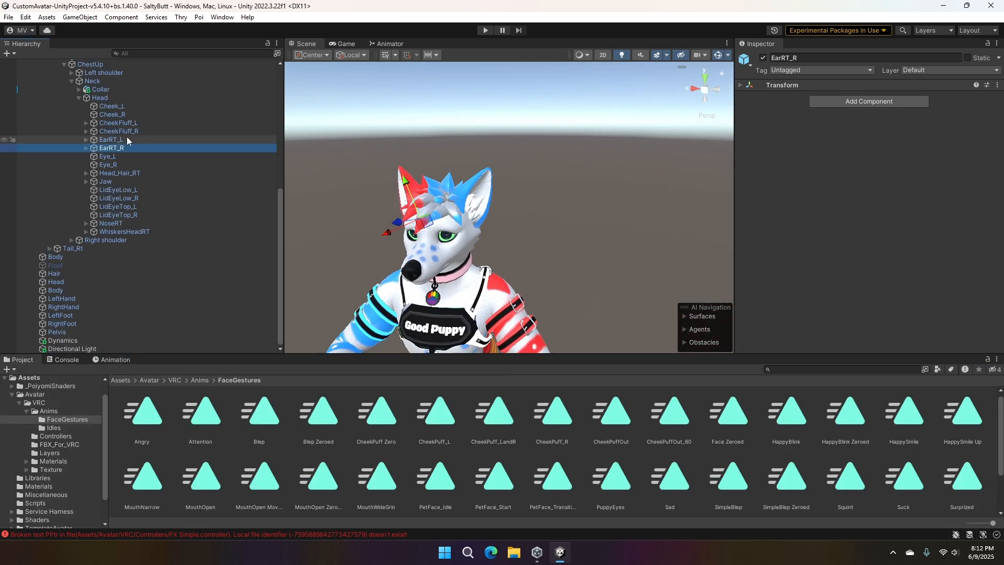
# - Leave the clip editor for the FaceGestures project folder and select the Animation avatar's root object
pyautogui.click(127, 140)
pyautogui.click(111, 360)
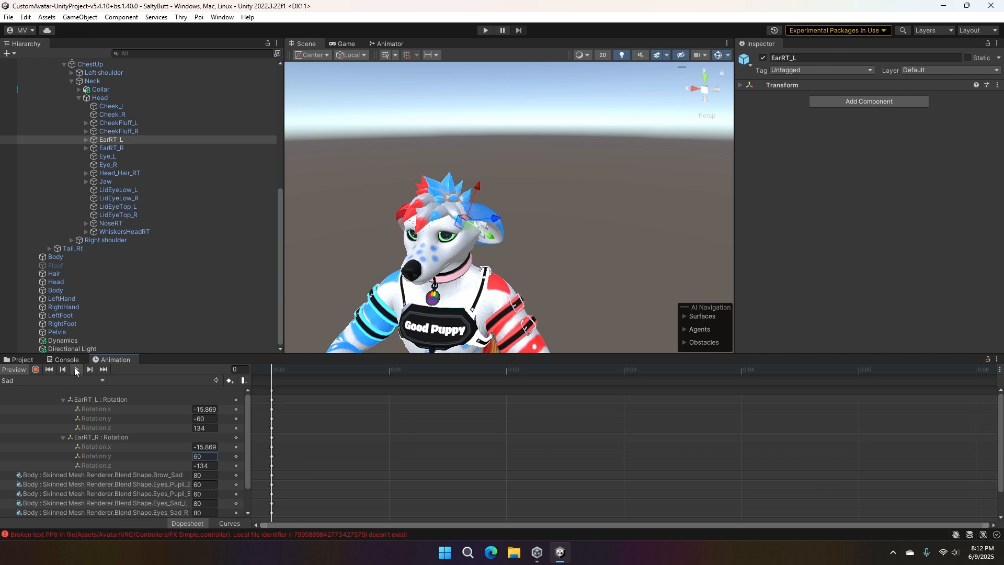
pyautogui.click(26, 359)
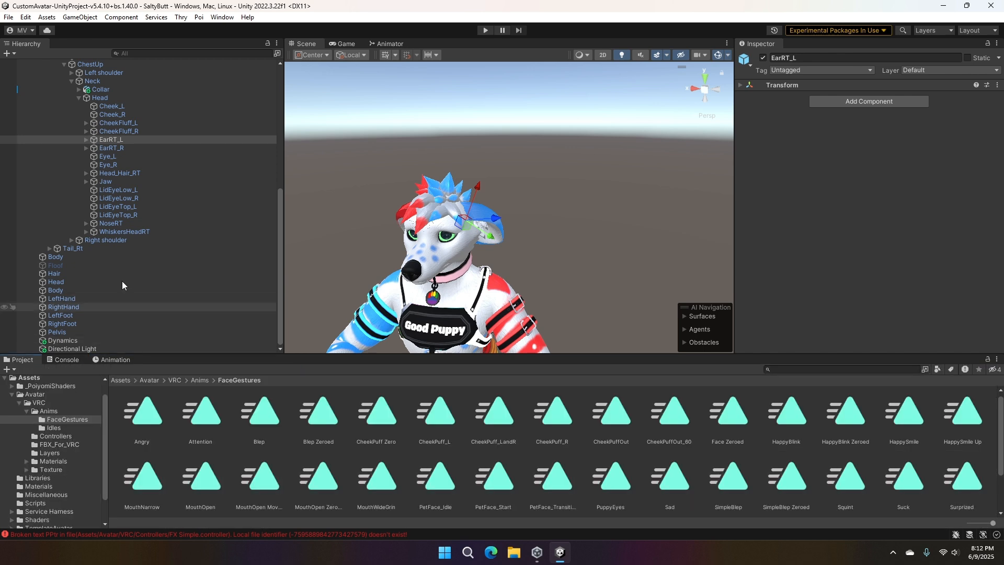
pyautogui.scroll(-6, 121, 285)
pyautogui.click(58, 167)
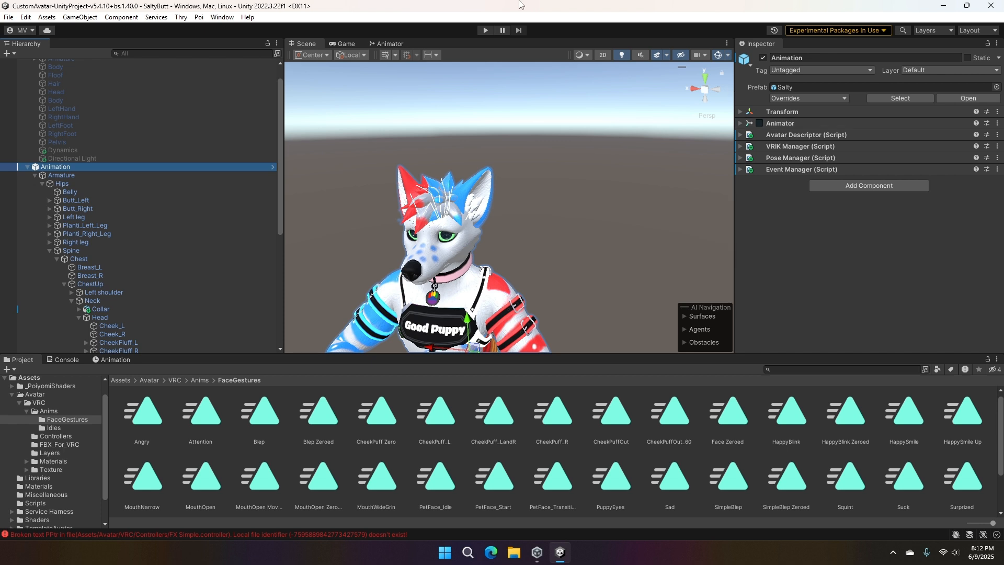
# - Show the layers of the FX Simple animator controller and add a new layer named Base
pyautogui.click(396, 46)
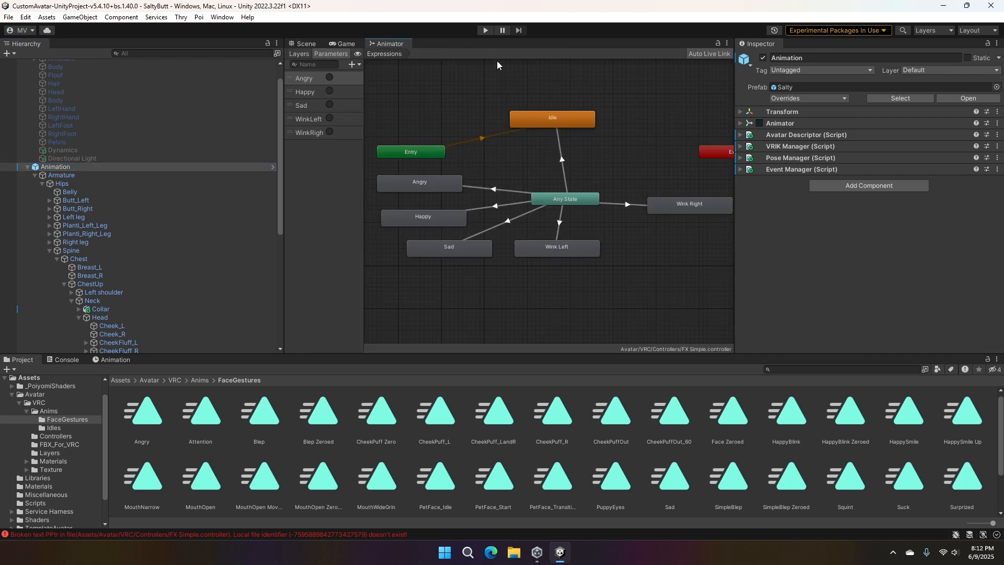
pyautogui.moveTo(462, 102)
pyautogui.mouseDown(button='middle')
pyautogui.moveTo(487, 125)
pyautogui.moveTo(428, 105)
pyautogui.moveTo(476, 116)
pyautogui.mouseUp(button='middle')
pyautogui.moveTo(496, 198); pyautogui.dragTo(494, 185, button='middle')
pyautogui.click(299, 54)
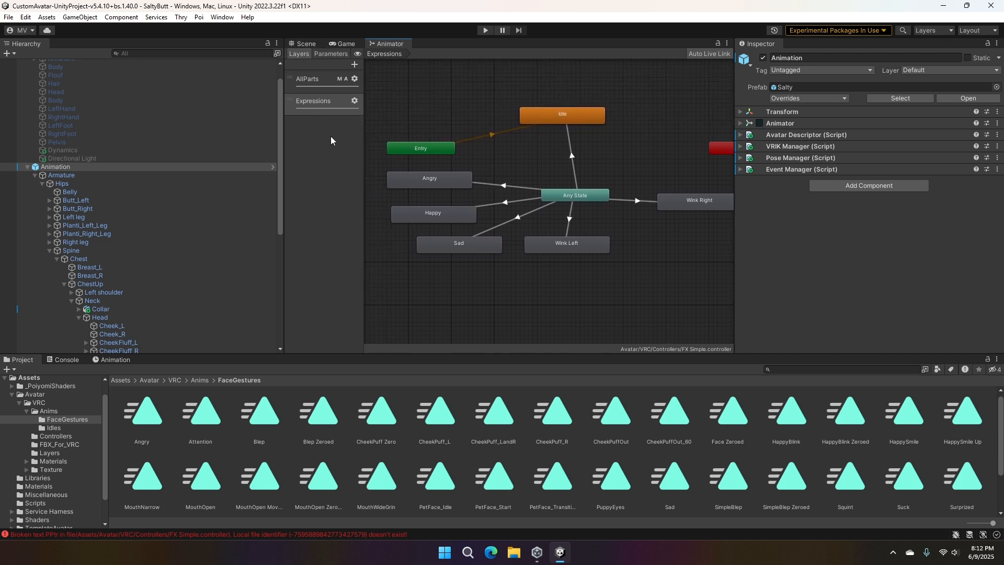
pyautogui.click(355, 64)
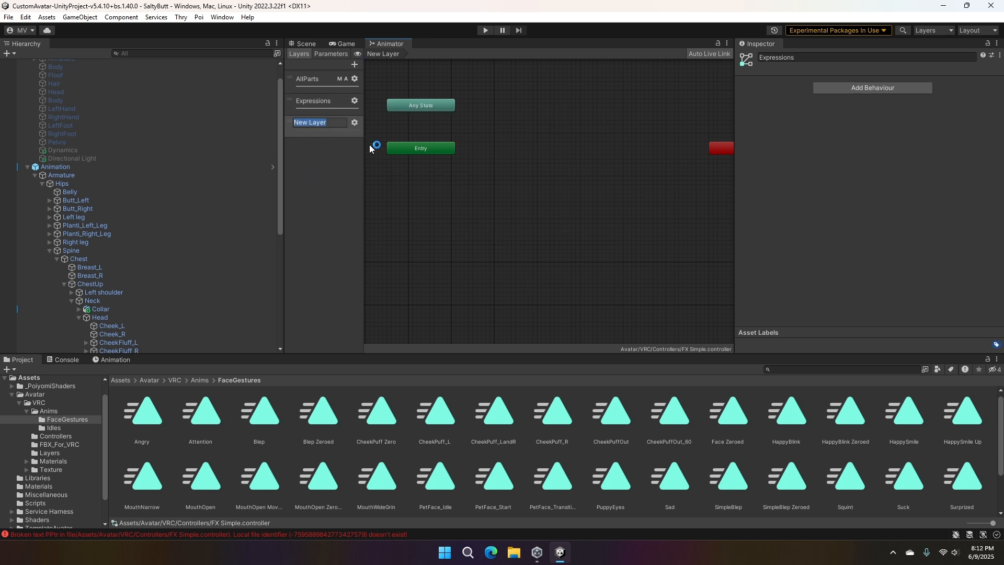
pyautogui.write('Base')
pyautogui.press('Return')
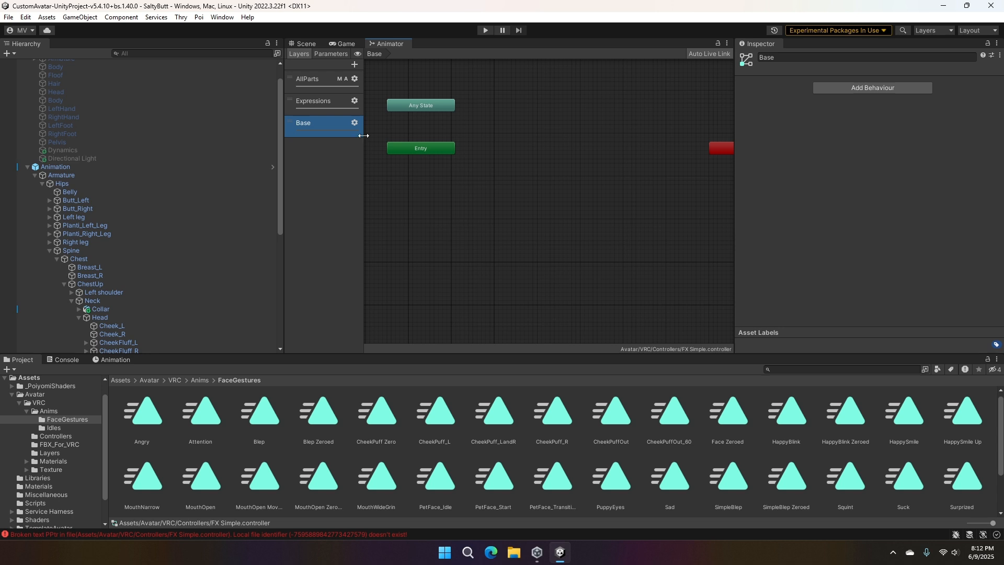
# - Set the Base layer's weight to 1 and select the AllParts layer
pyautogui.click(355, 123)
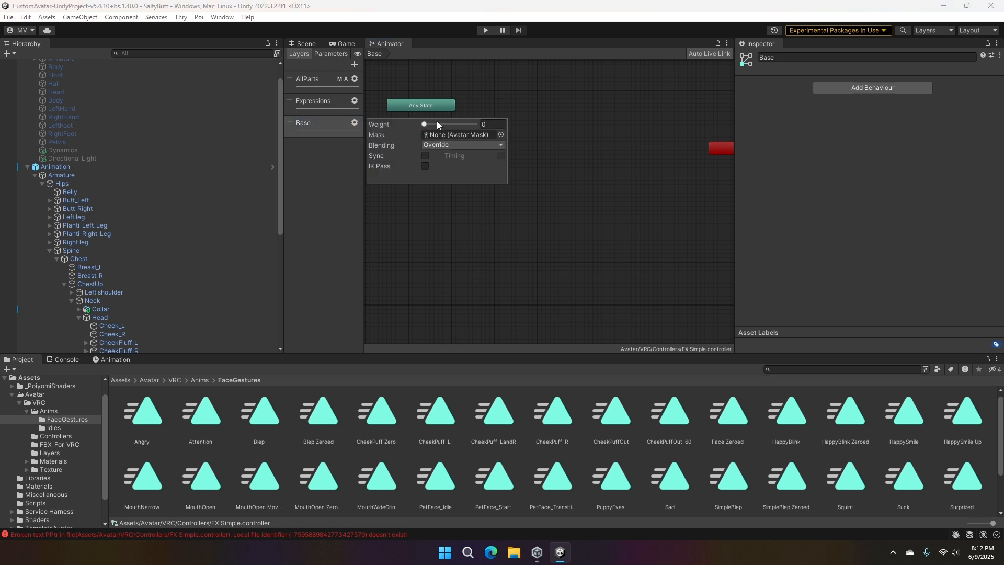
pyautogui.moveTo(424, 124); pyautogui.dragTo(492, 131)
pyautogui.doubleClick(331, 84)
pyautogui.click(341, 83)
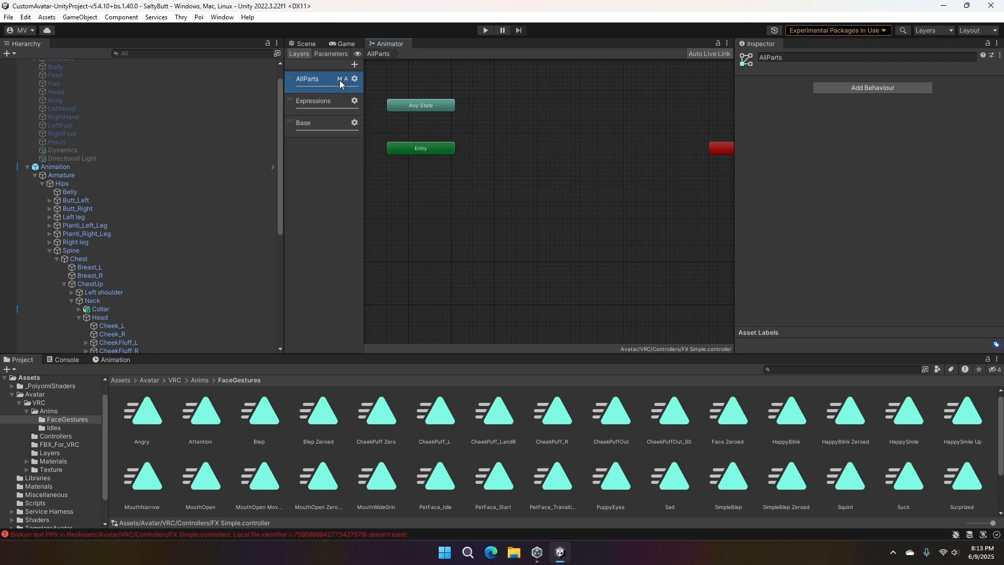
# - Check the AllParts layer's settings and set the Base layer's blending to Additive
pyautogui.click(354, 78)
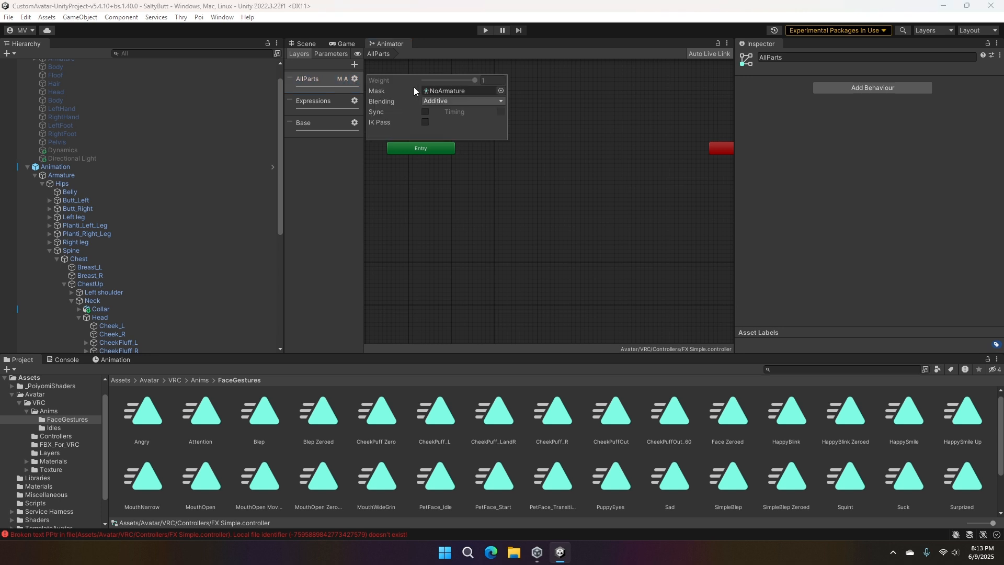
pyautogui.click(343, 181)
pyautogui.click(354, 122)
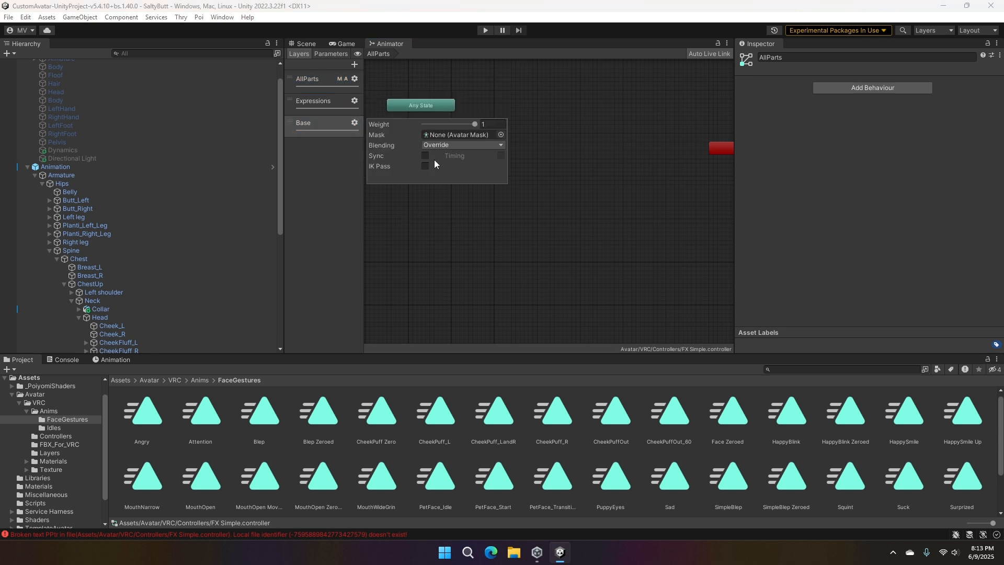
pyautogui.click(445, 145)
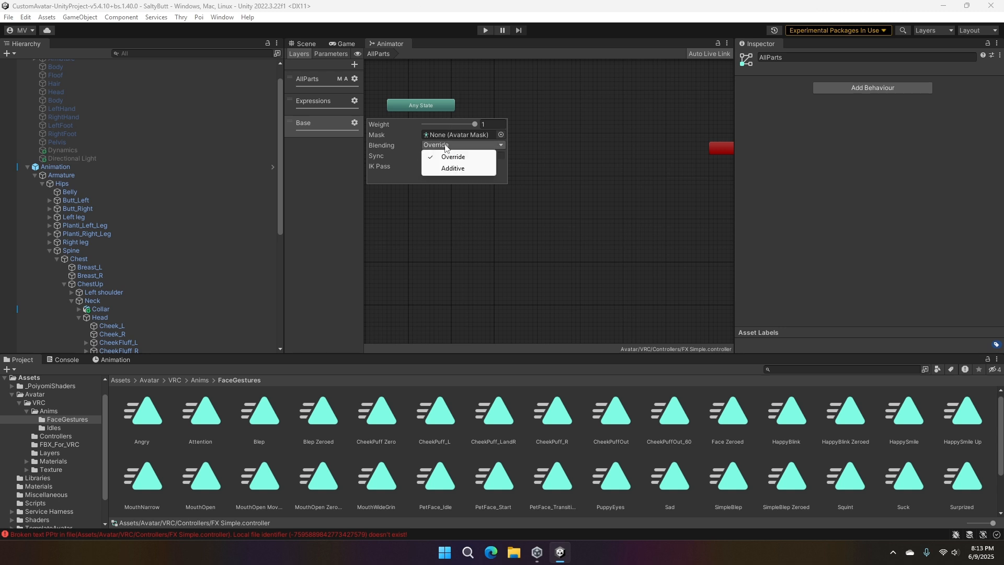
pyautogui.click(450, 168)
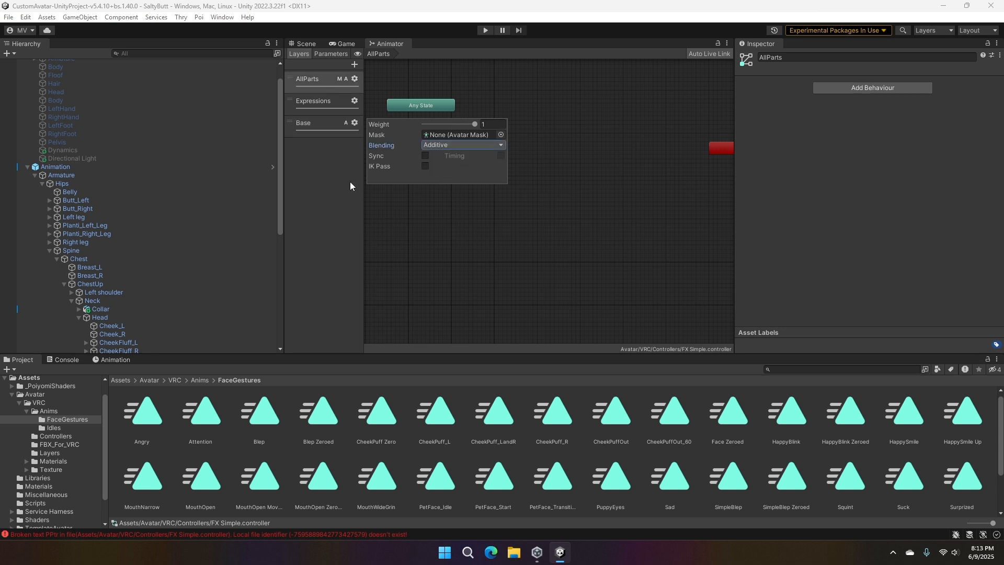
# - Look through the state machines of the AllParts, Expressions and Base layers, ending on Base
pyautogui.click(501, 4)
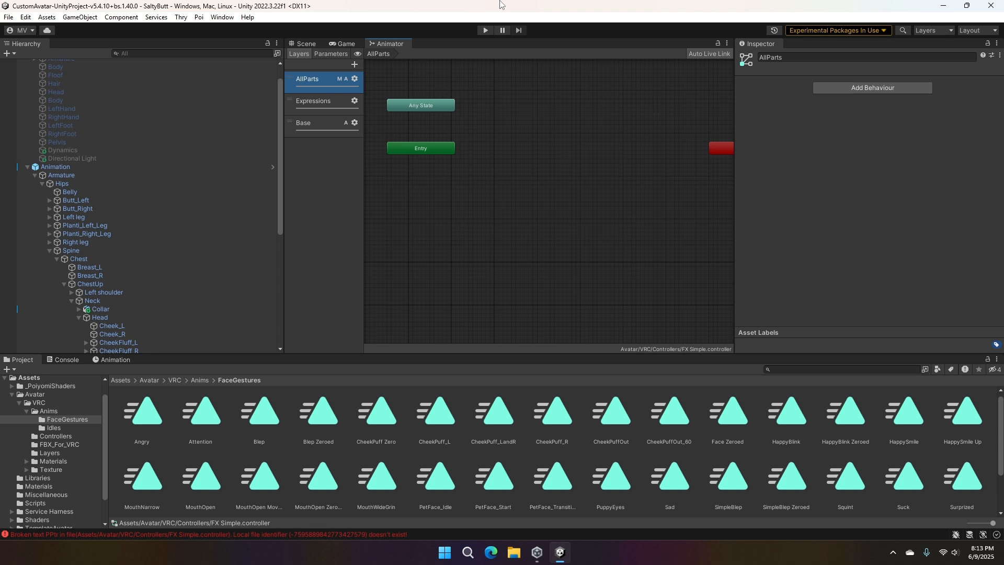
pyautogui.scroll(-3, 177, 158)
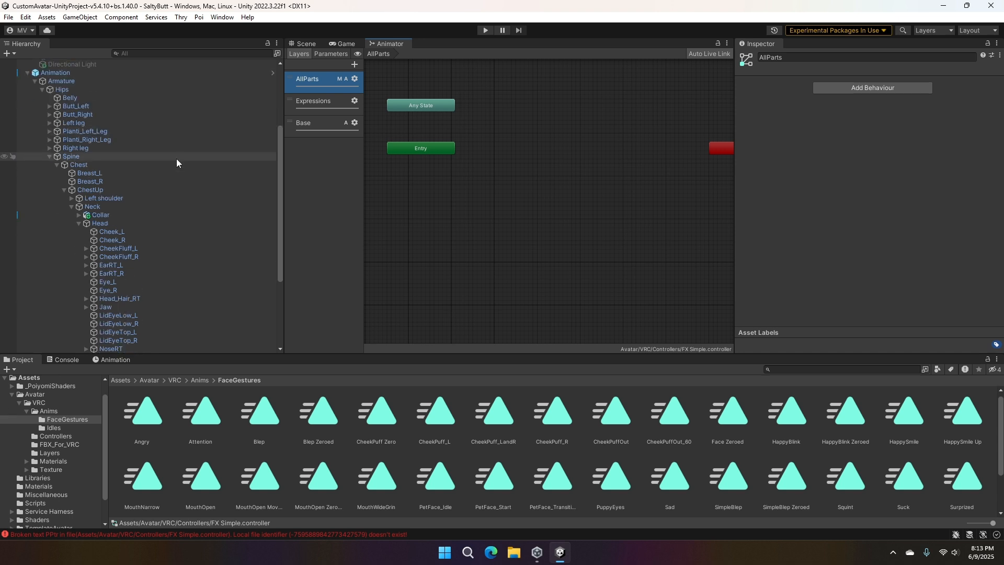
pyautogui.scroll(-3, 173, 178)
pyautogui.scroll(3, 424, 230)
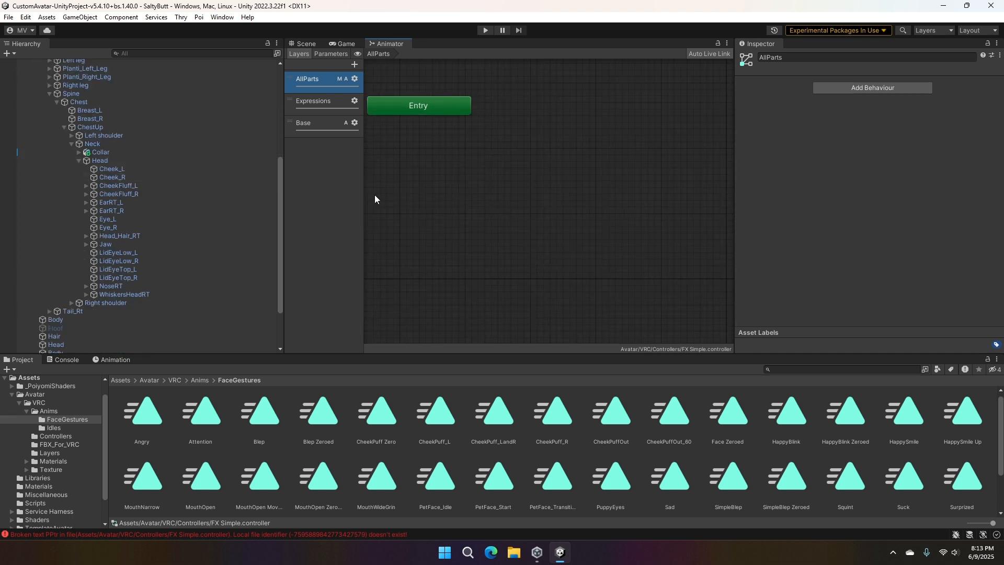
pyautogui.scroll(2, 381, 200)
pyautogui.scroll(-5, 383, 199)
pyautogui.scroll(-2, 407, 209)
pyautogui.scroll(2, 366, 204)
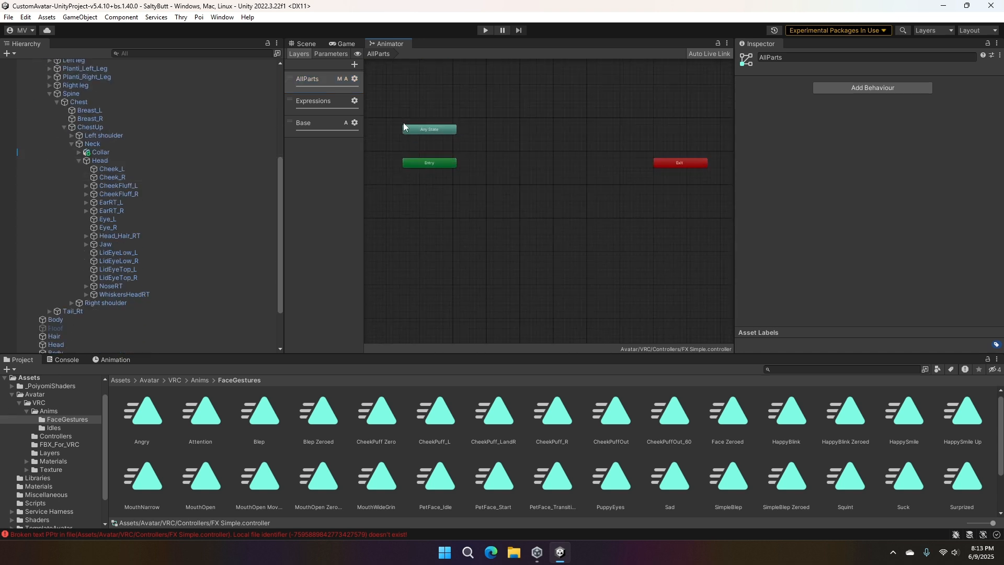
pyautogui.click(339, 104)
pyautogui.click(340, 126)
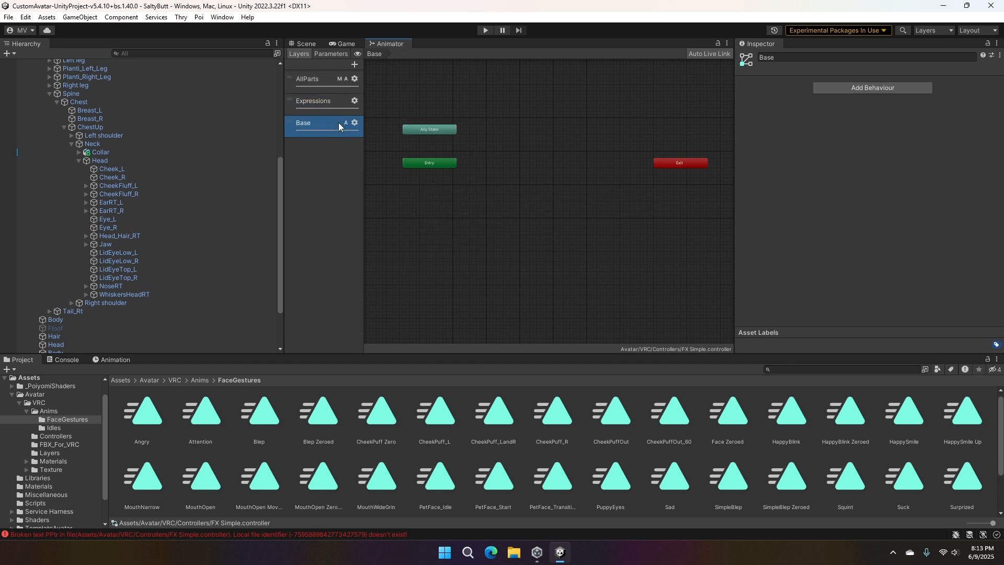
pyautogui.click(332, 82)
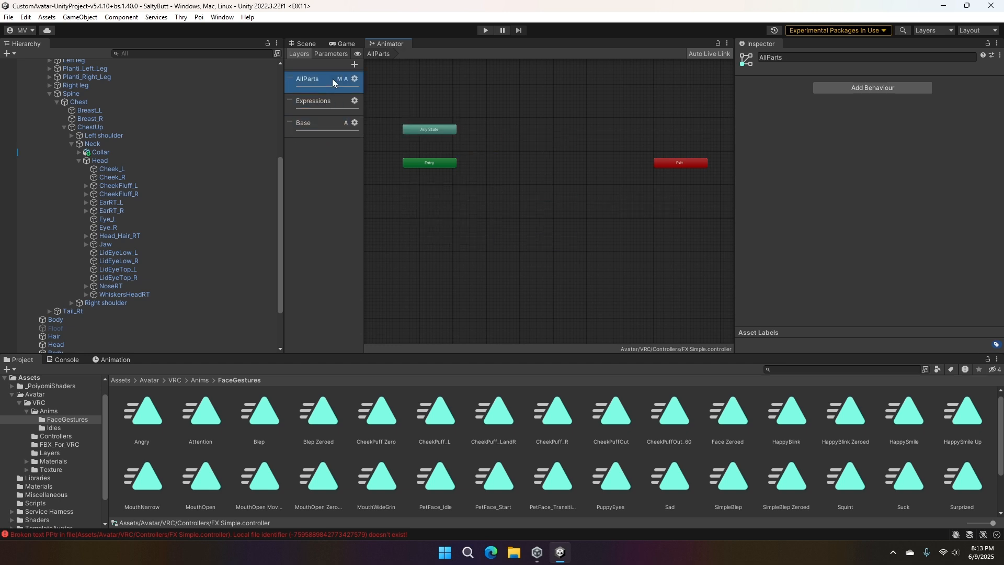
pyautogui.click(331, 130)
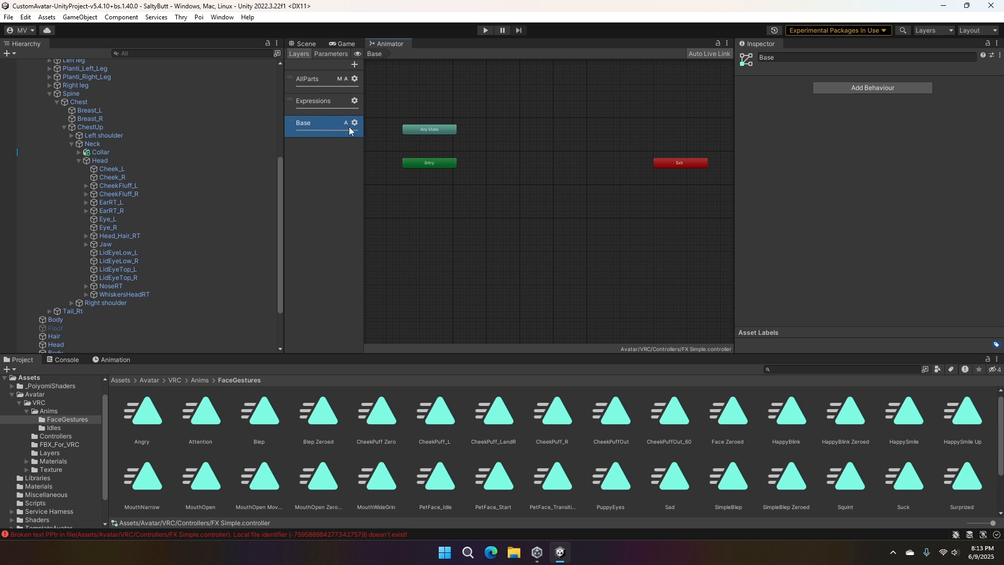
# - Add a new animator layer named Video Expressions and check its settings
pyautogui.click(355, 64)
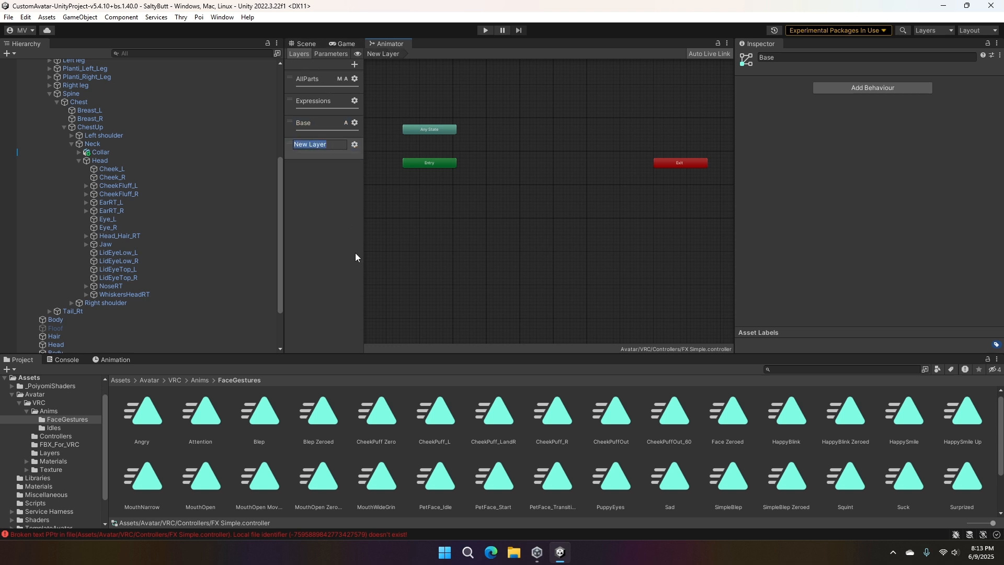
pyautogui.press('BackSpace')
pyautogui.write('Video Expressions')
pyautogui.press('Return')
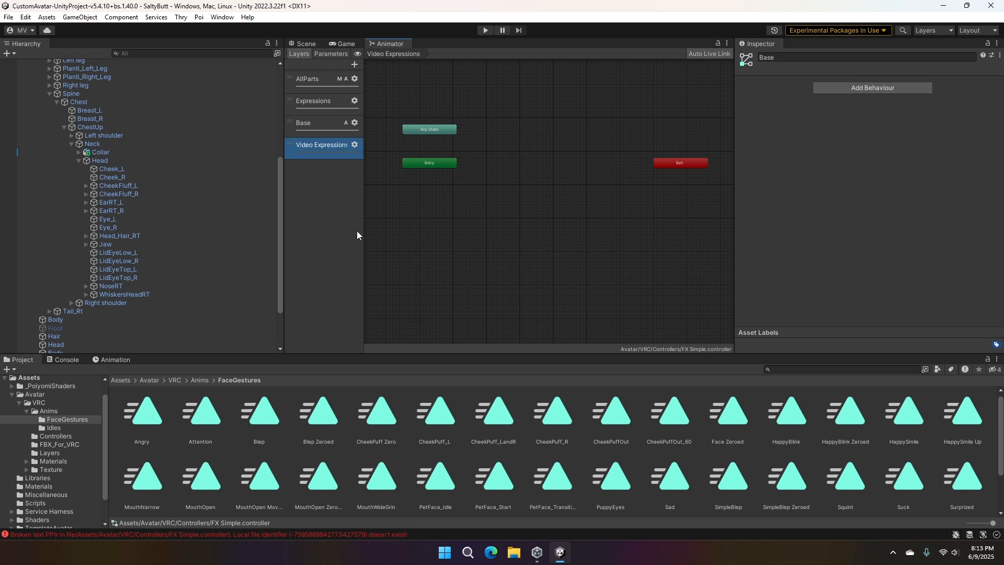
pyautogui.click(354, 145)
pyautogui.click(343, 197)
# - Create an empty state in the Video Expressions layer, place it between Entry and Exit, and rename it Idle
pyautogui.rightClick(524, 204)
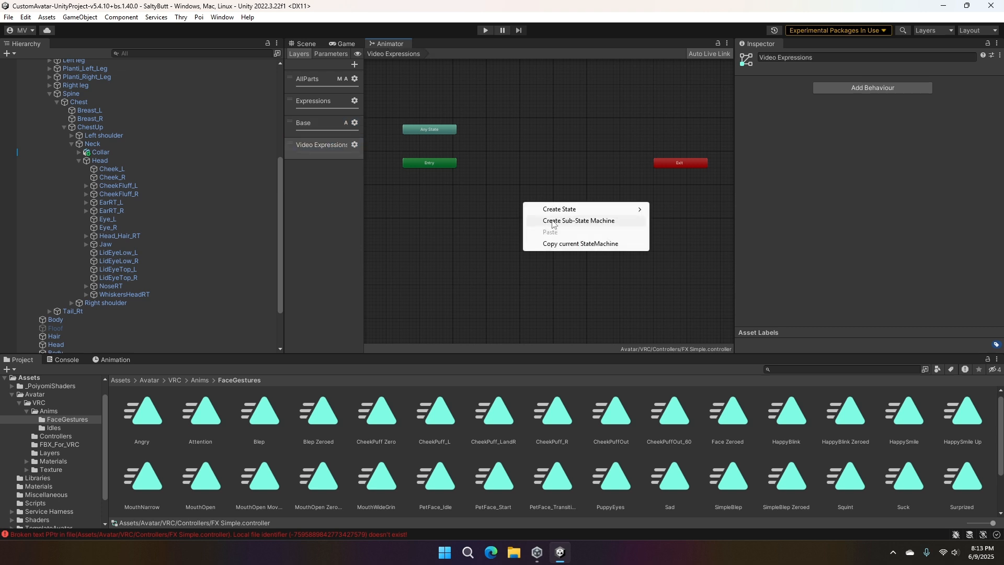
pyautogui.moveTo(559, 209)
pyautogui.click(669, 209)
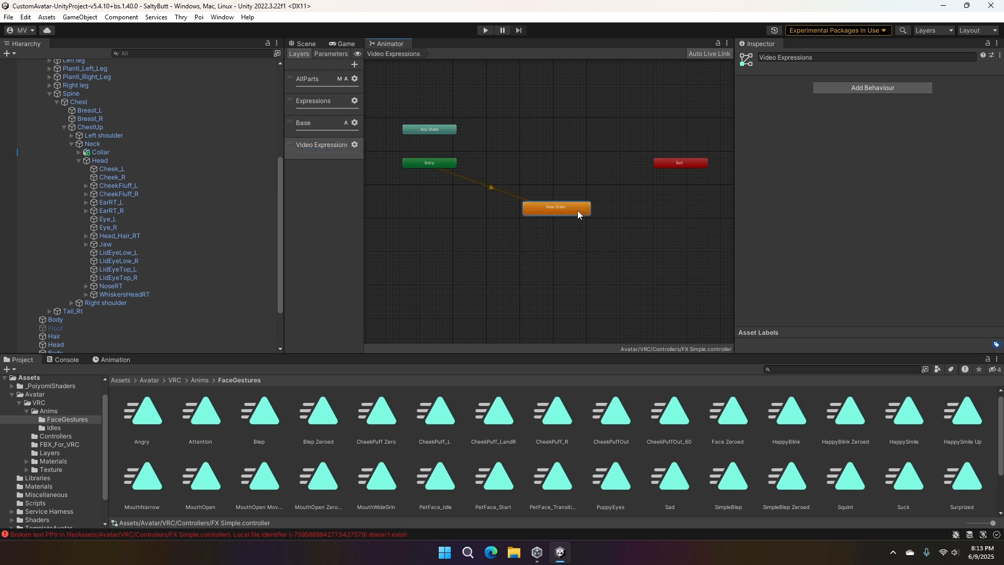
pyautogui.moveTo(577, 215); pyautogui.dragTo(582, 126)
pyautogui.click(830, 61)
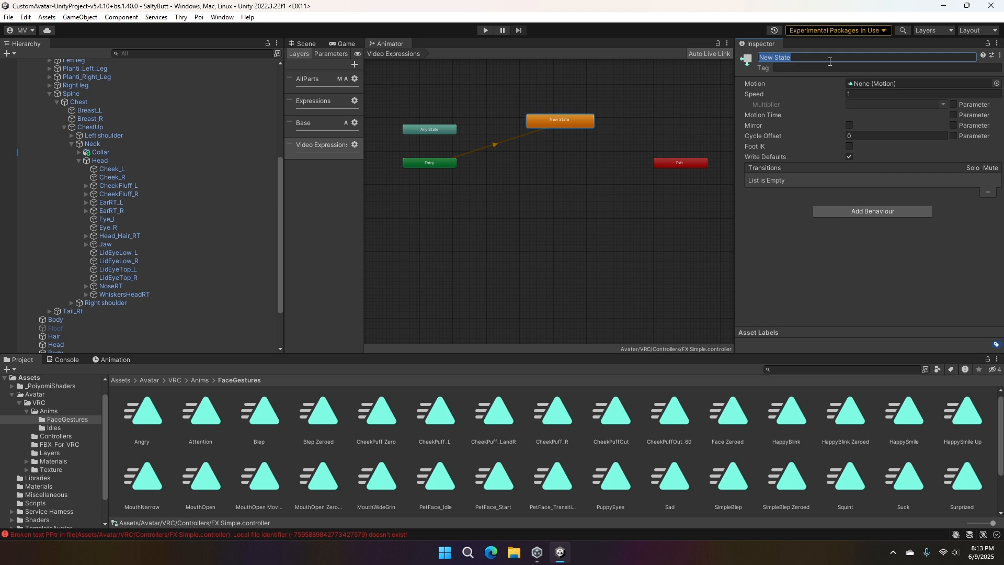
pyautogui.press('BackSpace')
pyautogui.click(637, 248)
# - Move the Any State node below Idle and make a transition from Any State to Idle
pyautogui.moveTo(430, 130); pyautogui.dragTo(575, 191)
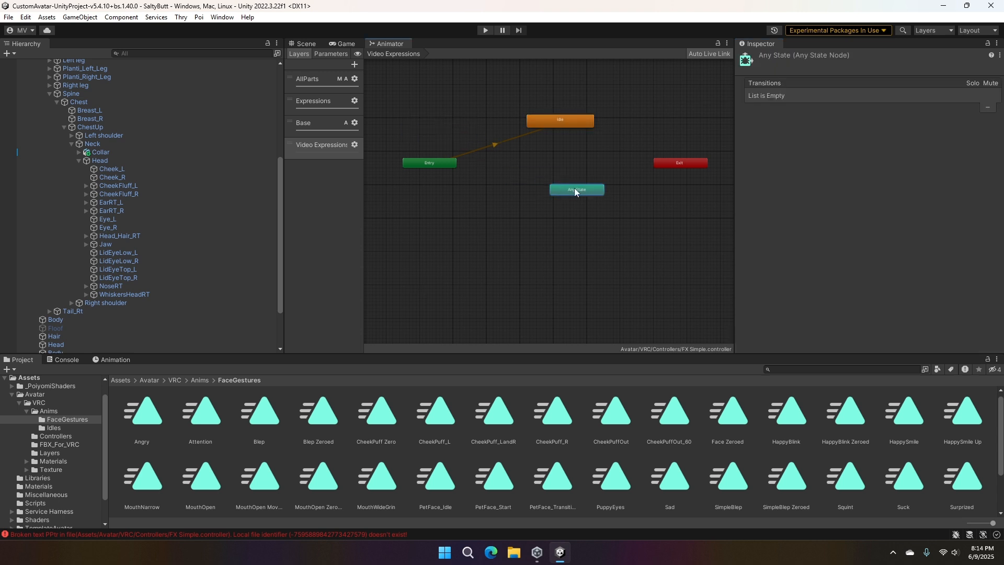
pyautogui.rightClick(567, 190)
pyautogui.click(591, 191)
pyautogui.click(555, 116)
pyautogui.rightClick(566, 191)
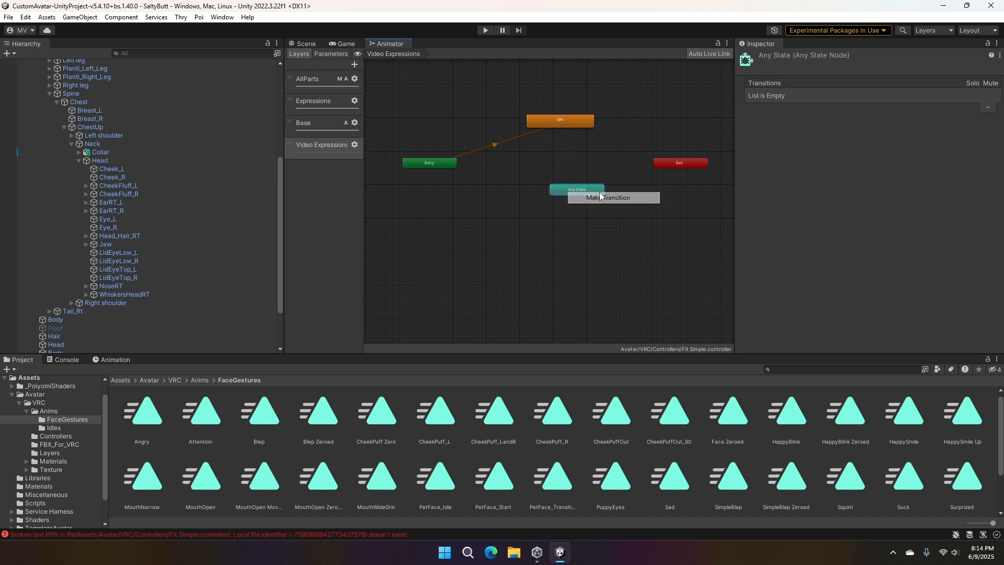
pyautogui.click(575, 198)
pyautogui.click(570, 127)
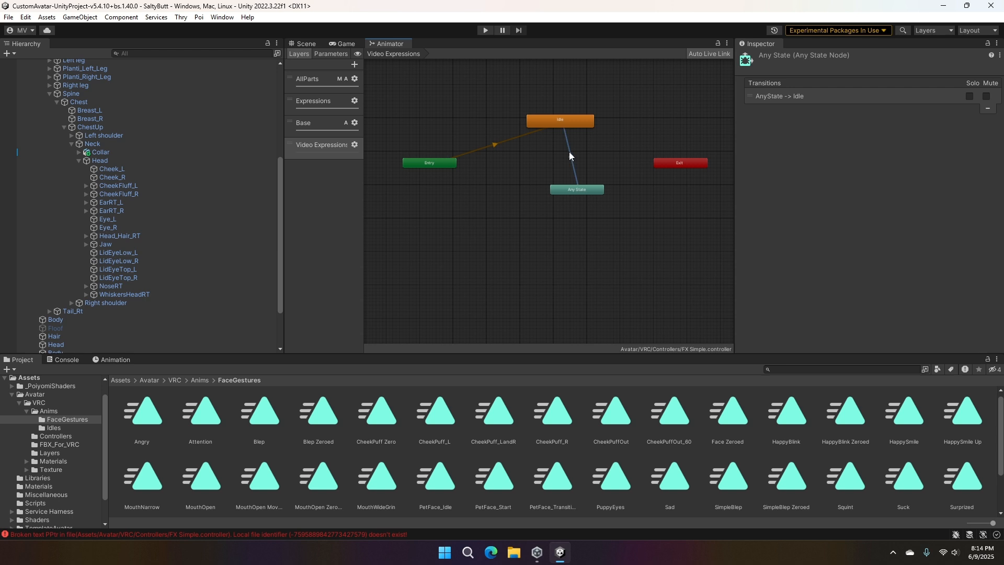
# - Enable Has Exit Time on the Any State to Idle transition
pyautogui.click(570, 155)
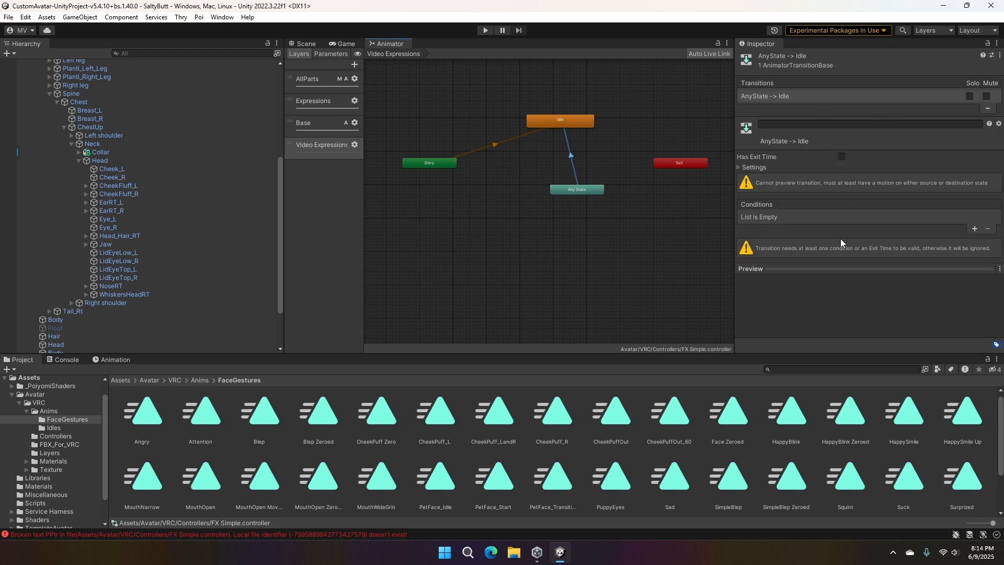
pyautogui.click(842, 157)
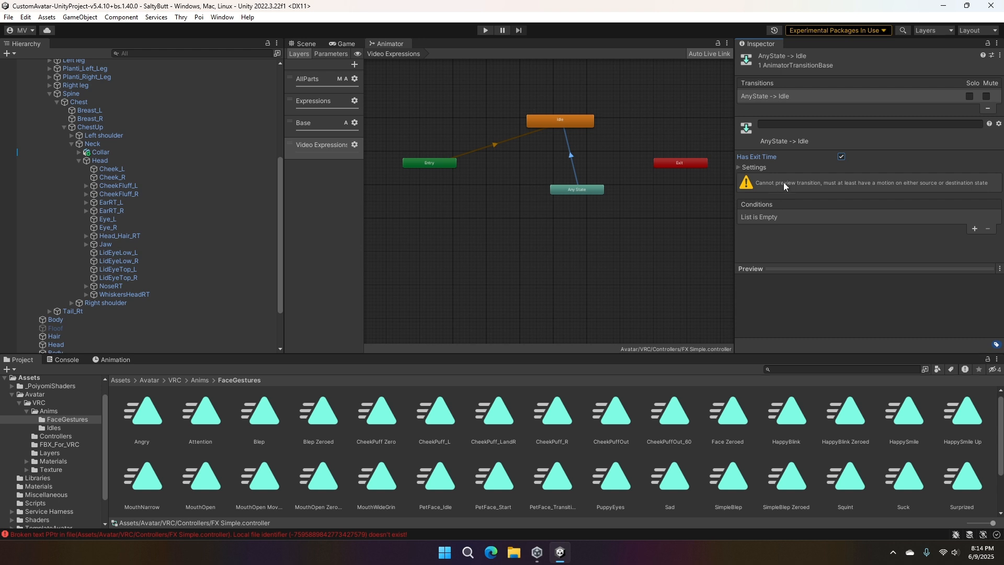
pyautogui.click(841, 157)
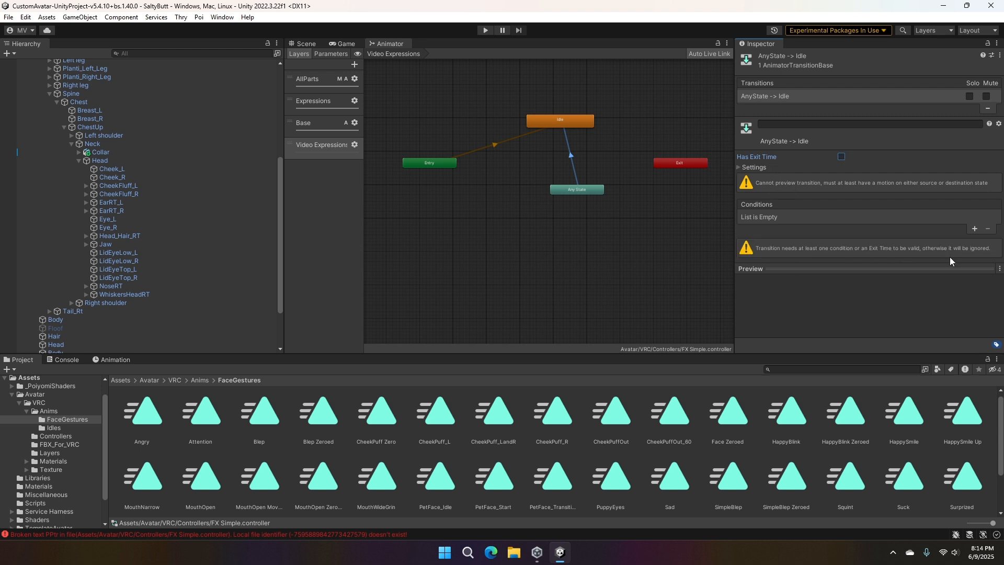
pyautogui.click(841, 157)
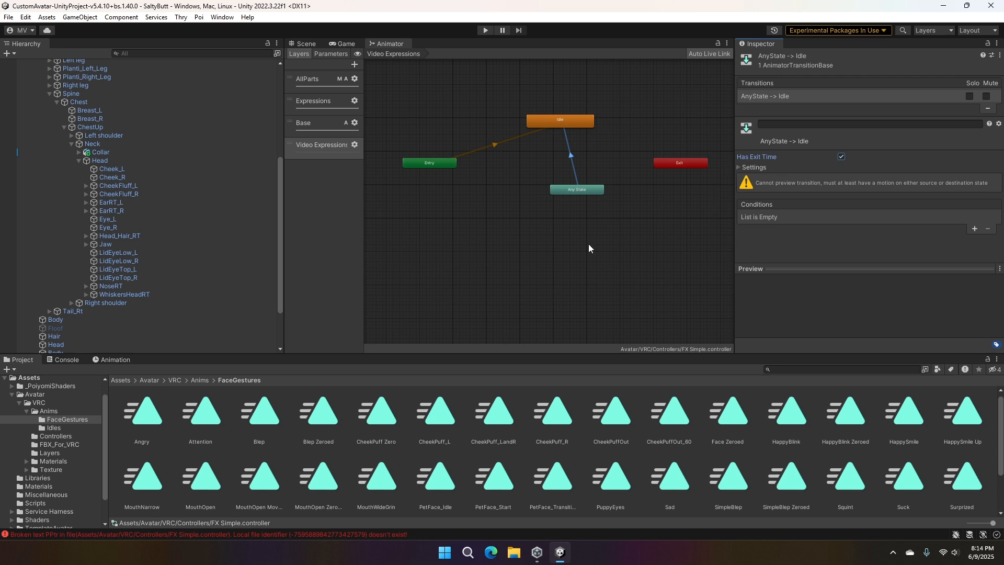
# - Add the Sad clip from the FaceGestures folder as a state in the Video Expressions graph, below Any State
pyautogui.moveTo(543, 258); pyautogui.dragTo(566, 263, button='middle')
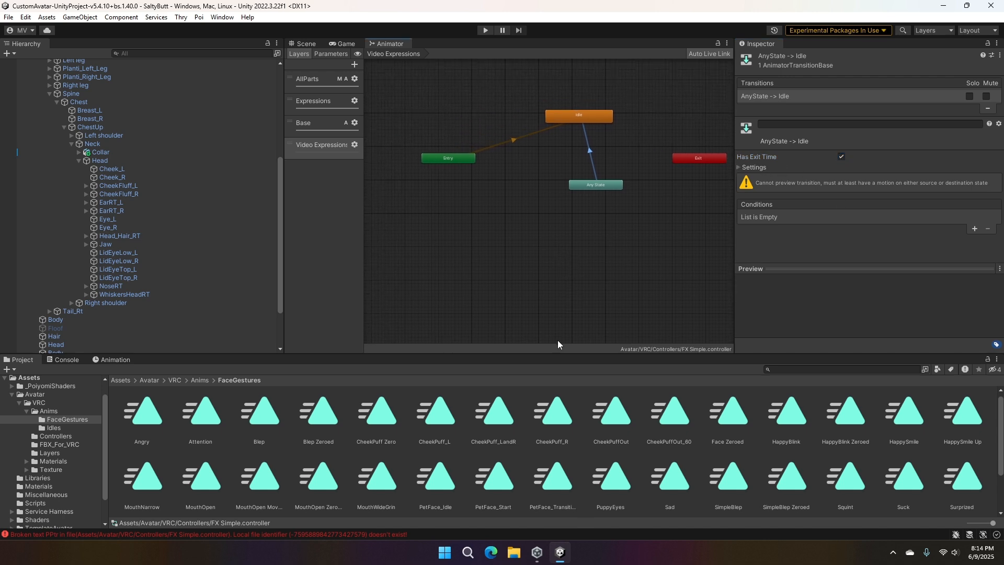
pyautogui.click(540, 208)
pyautogui.moveTo(679, 481); pyautogui.dragTo(511, 233)
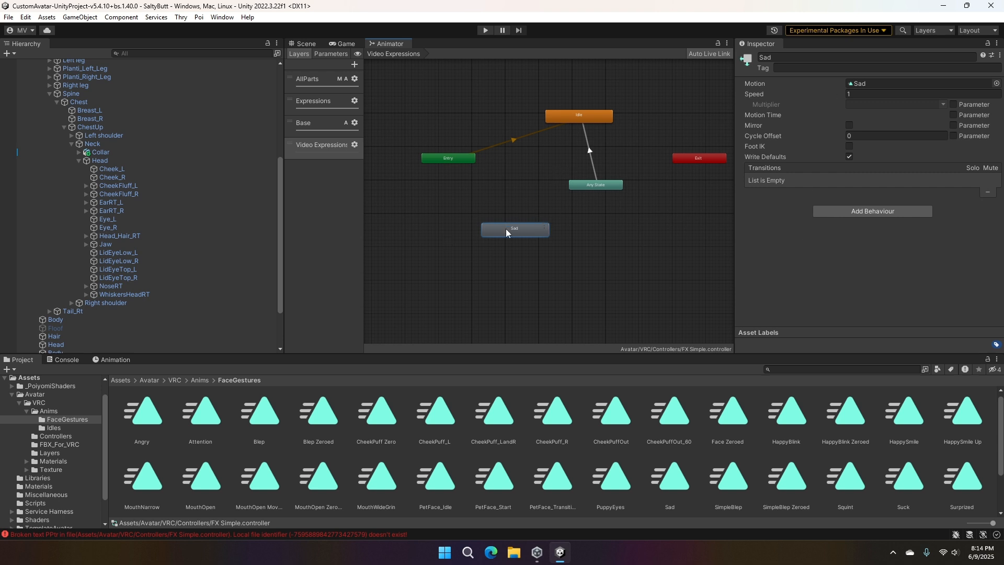
pyautogui.moveTo(511, 228)
pyautogui.mouseDown()
pyautogui.moveTo(525, 229)
pyautogui.moveTo(488, 245)
pyautogui.moveTo(542, 193)
pyautogui.moveTo(503, 228)
pyautogui.moveTo(518, 239)
pyautogui.mouseUp()
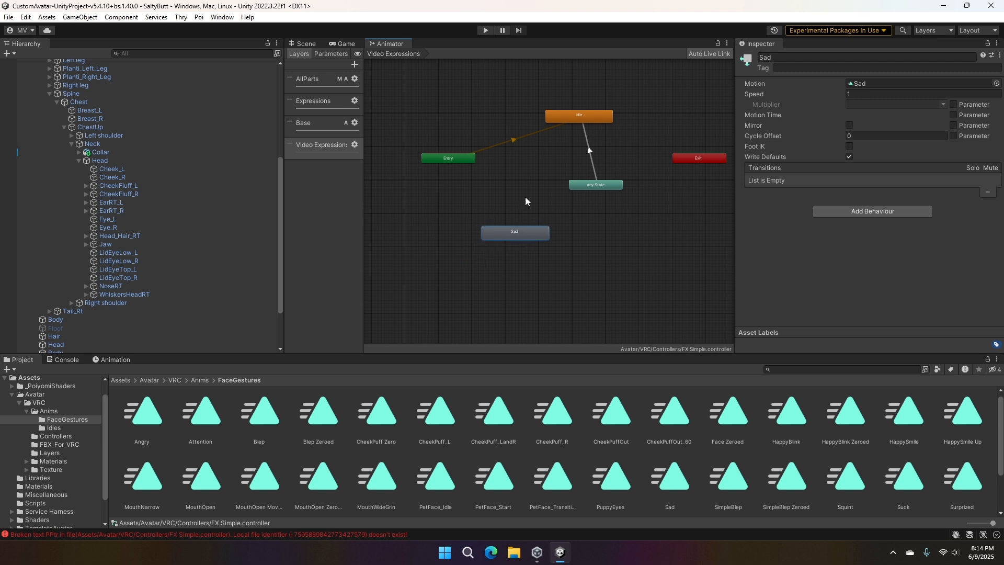
# - Make a transition from Any State to the Sad state and show the transition's conditions
pyautogui.click(594, 186)
pyautogui.rightClick(593, 187)
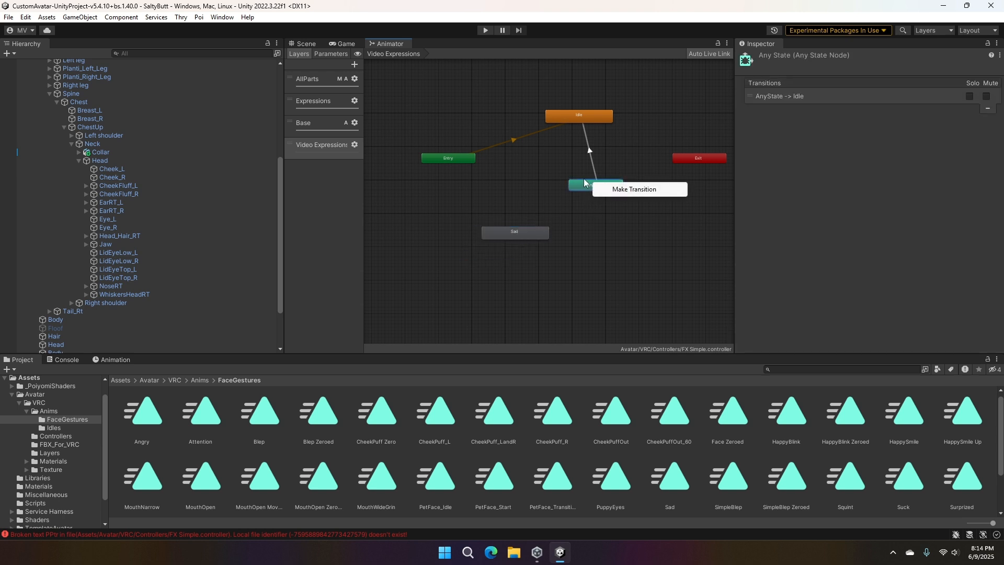
pyautogui.click(601, 190)
pyautogui.click(512, 238)
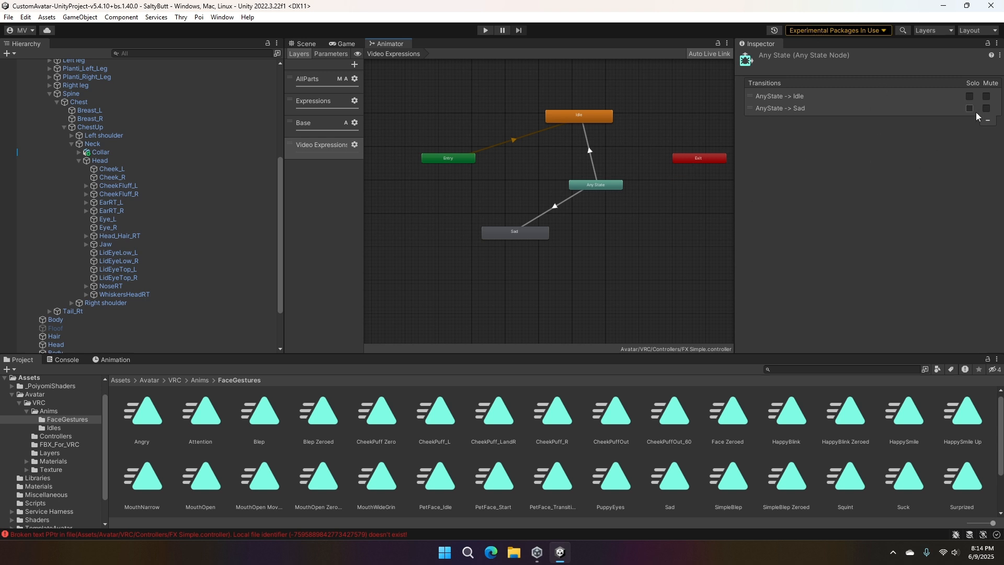
pyautogui.click(555, 207)
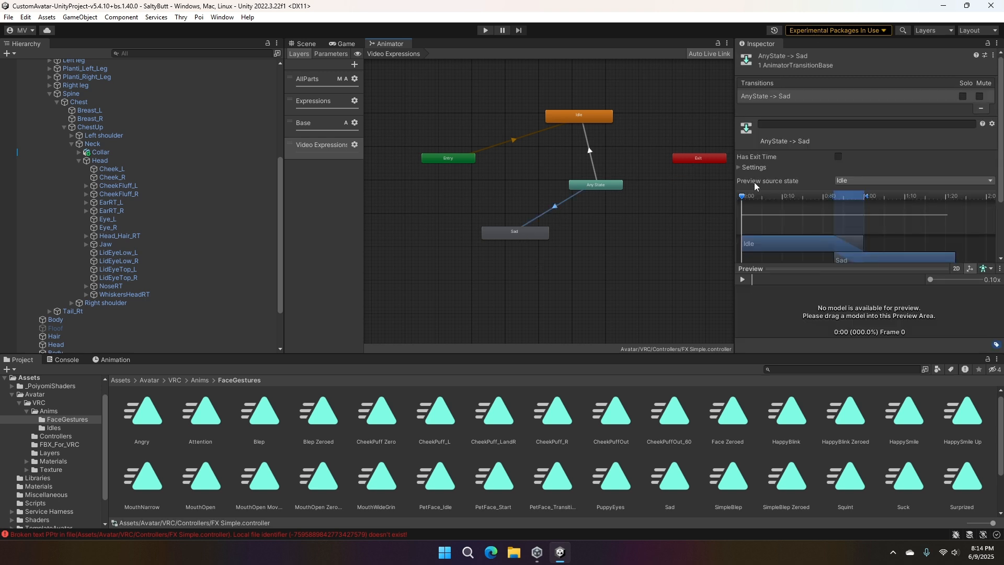
pyautogui.scroll(-2, 811, 111)
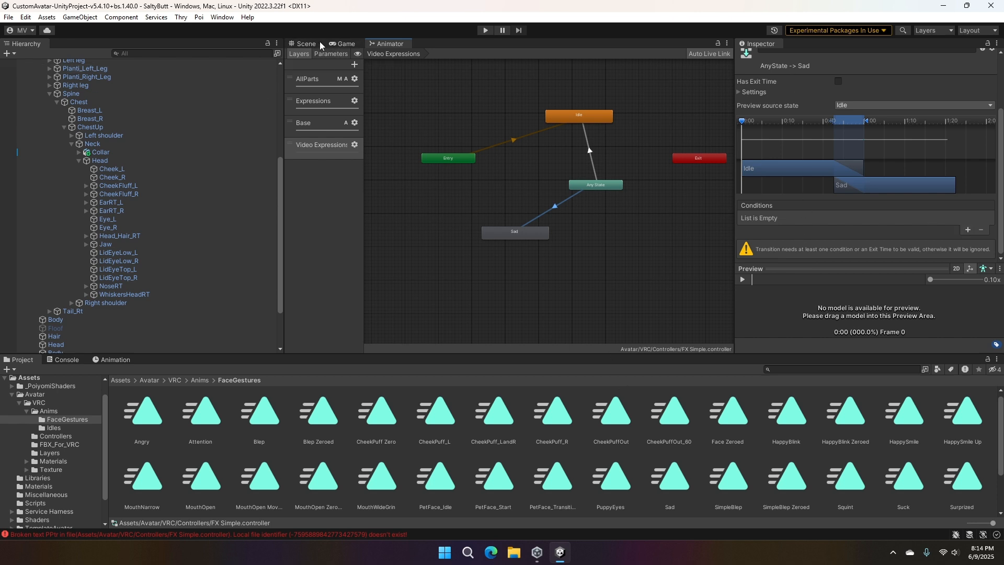
# - Add a Trigger parameter named Sad vid to the animator controller
pyautogui.click(333, 54)
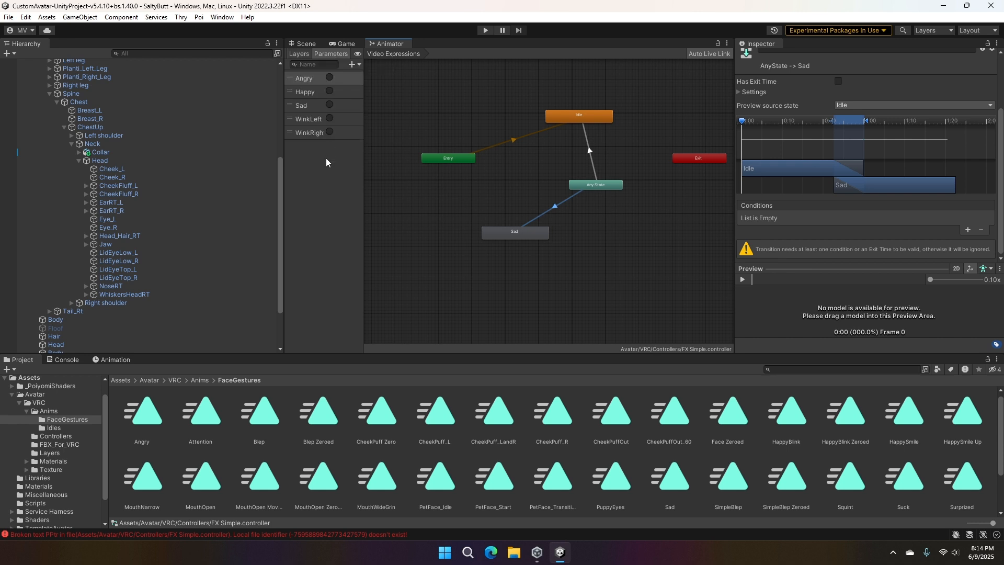
pyautogui.click(354, 64)
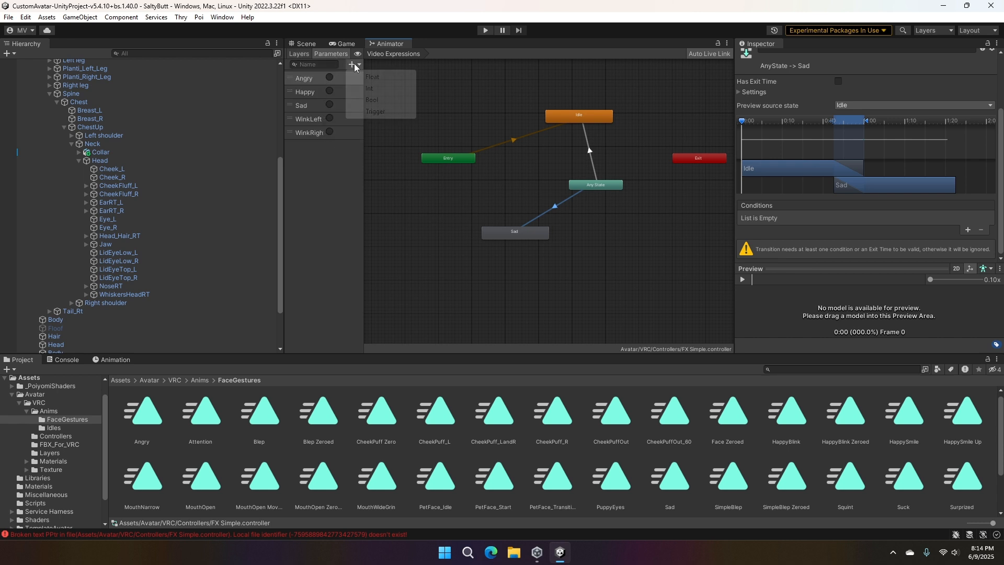
pyautogui.click(380, 112)
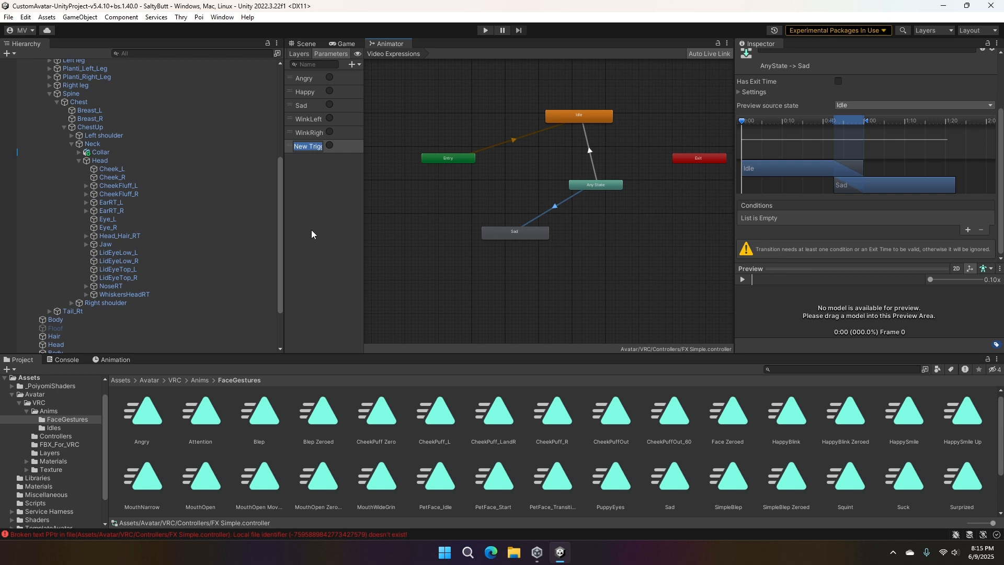
pyautogui.write('Sad vid')
pyautogui.press('Return')
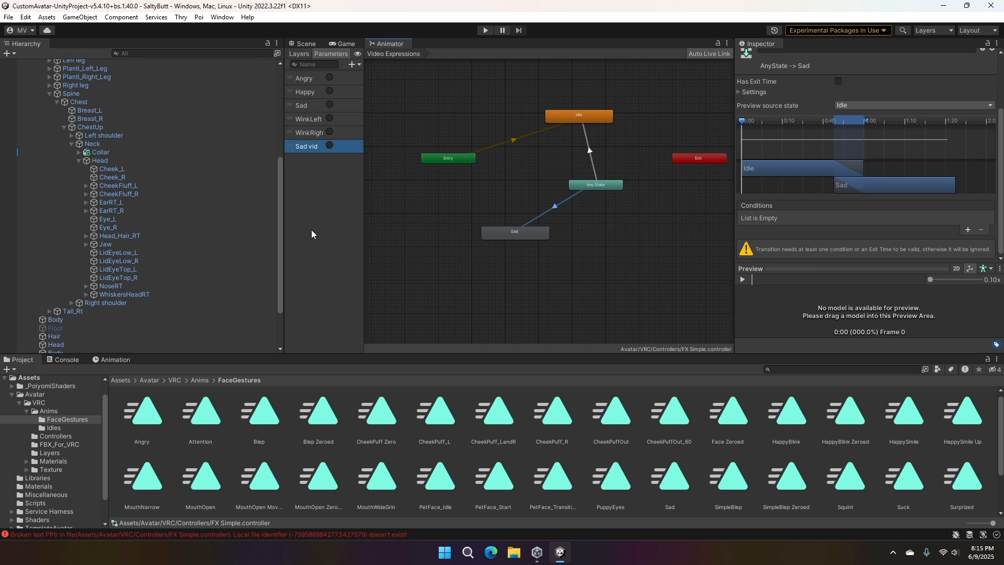
# - Add a condition to the Any State to Sad transition using the Sad vid trigger
pyautogui.click(968, 230)
pyautogui.click(831, 240)
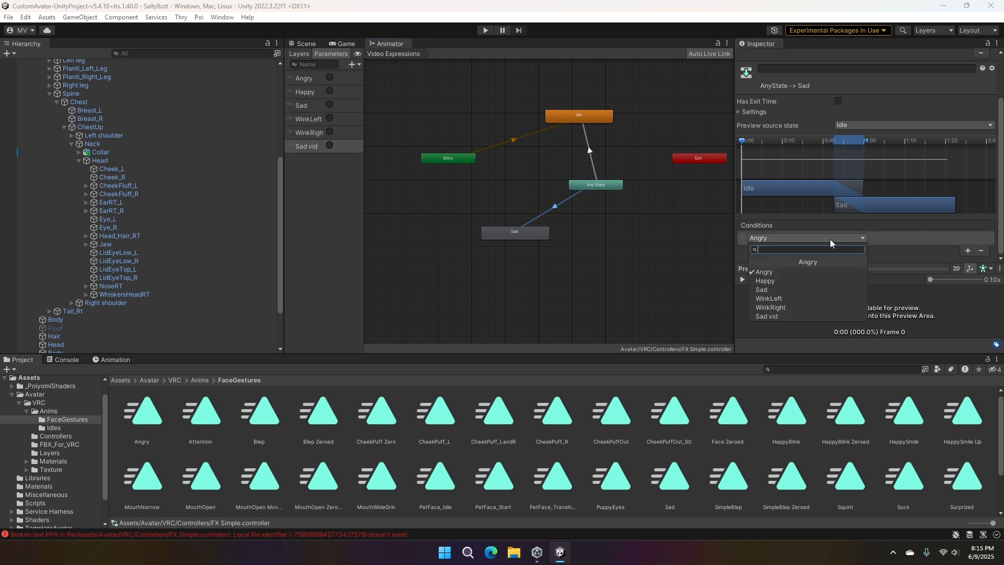
pyautogui.click(782, 317)
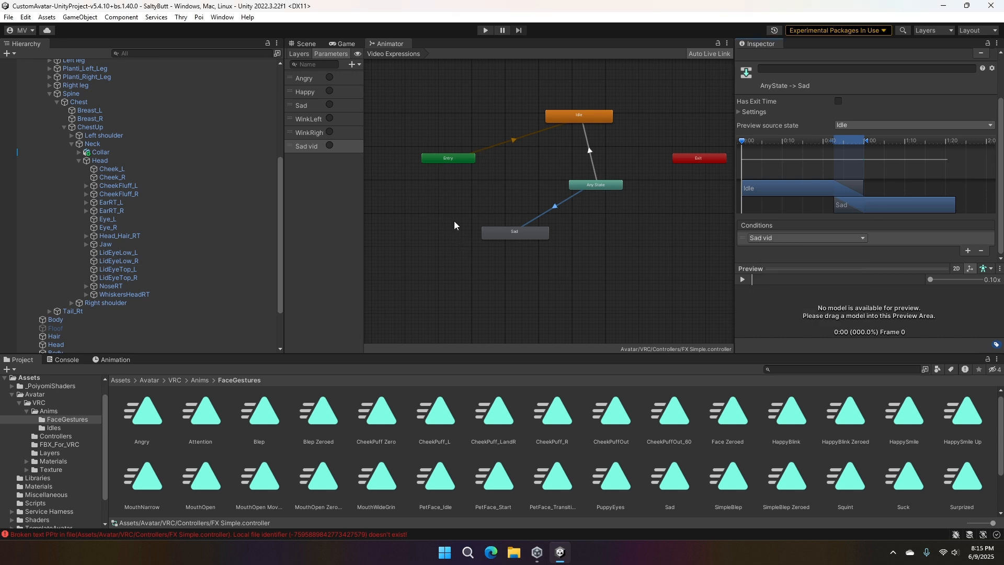
# - Return to the scene view, select the Animation avatar's root object and collapse its hierarchy
pyautogui.click(302, 44)
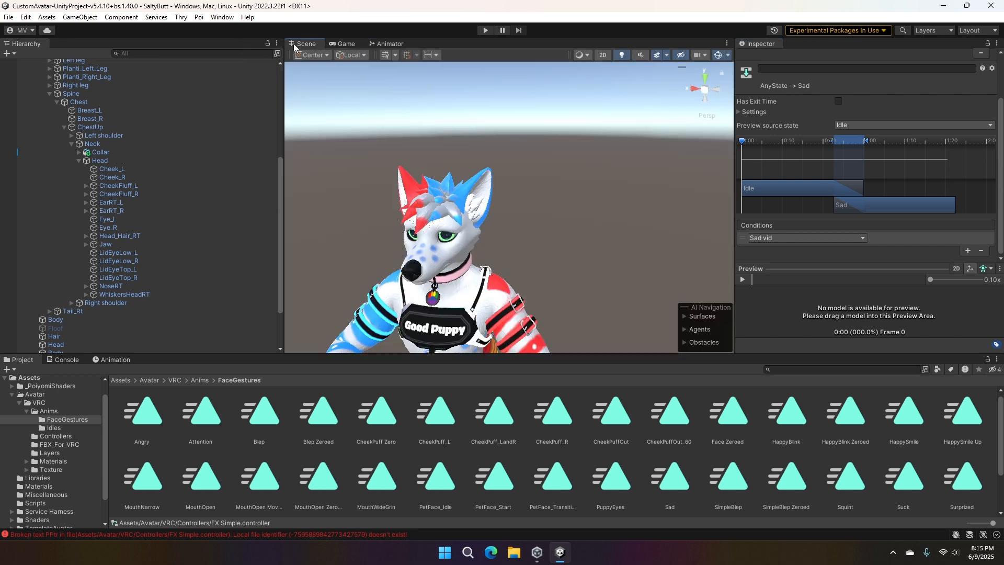
pyautogui.scroll(7, 164, 187)
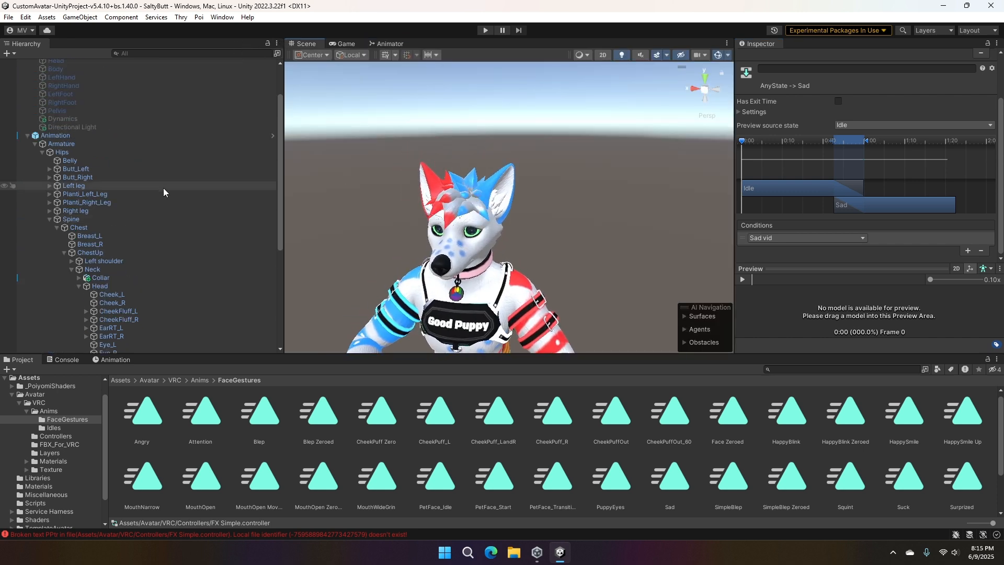
pyautogui.click(76, 72)
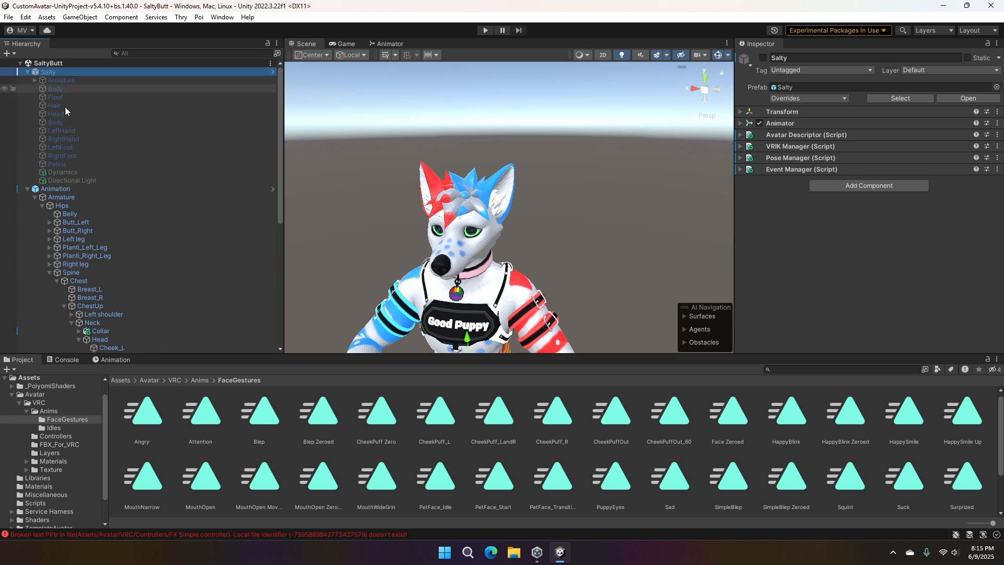
pyautogui.click(23, 188)
pyautogui.click(27, 188)
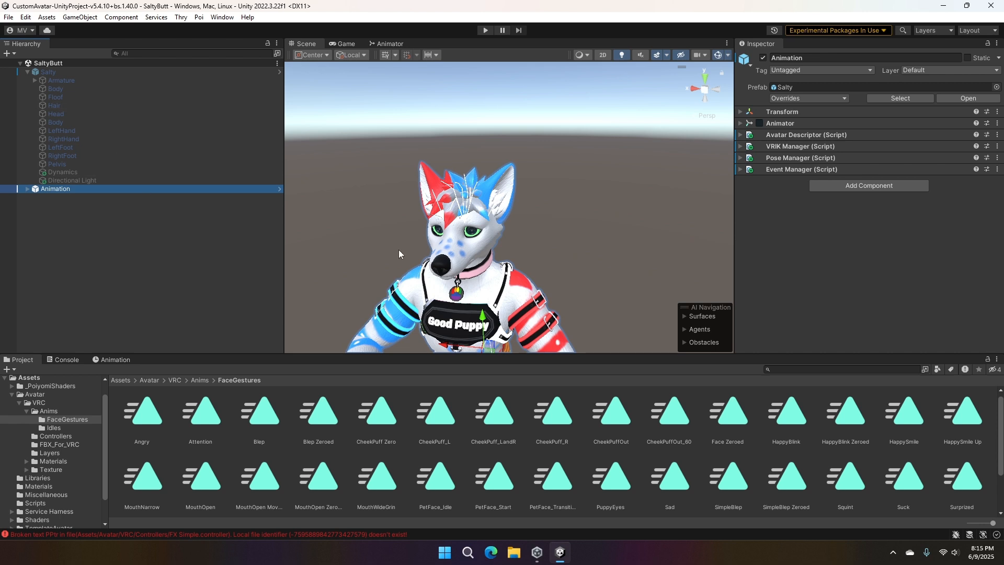
# - Activate the Salty avatar object in the scene and deactivate the Animation avatar object
pyautogui.click(79, 72)
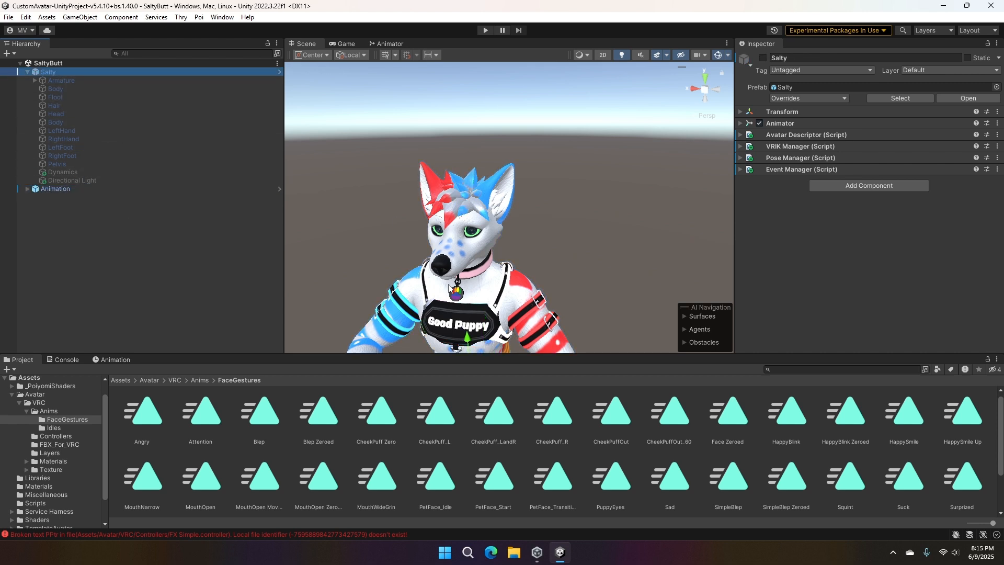
pyautogui.click(63, 181)
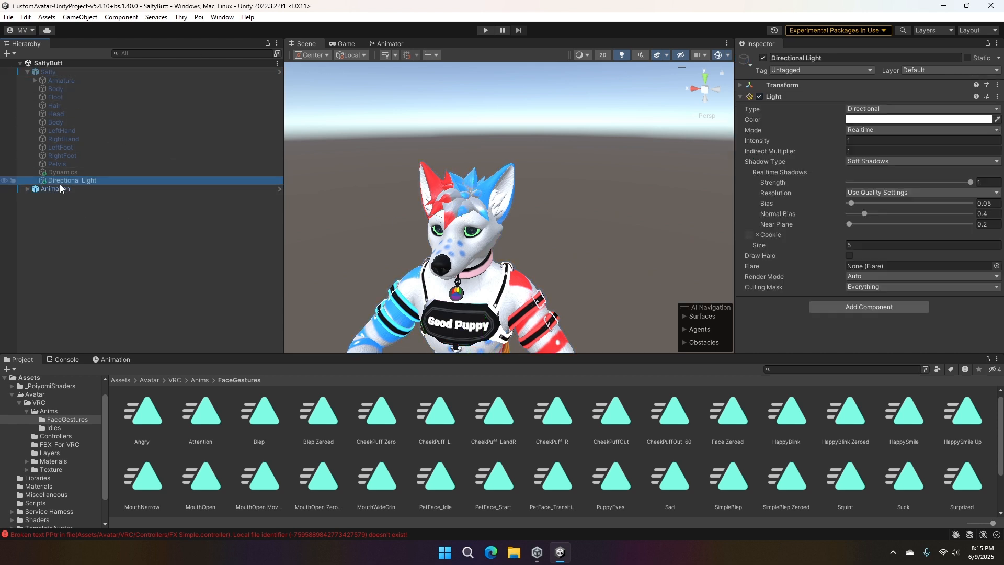
pyautogui.click(62, 72)
pyautogui.click(763, 58)
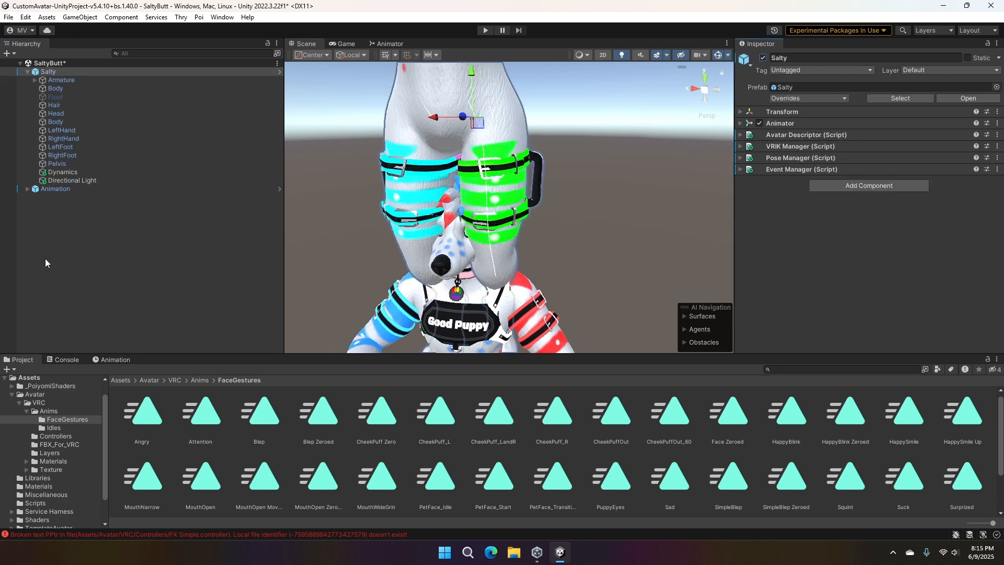
pyautogui.click(74, 193)
pyautogui.click(74, 191)
pyautogui.click(763, 57)
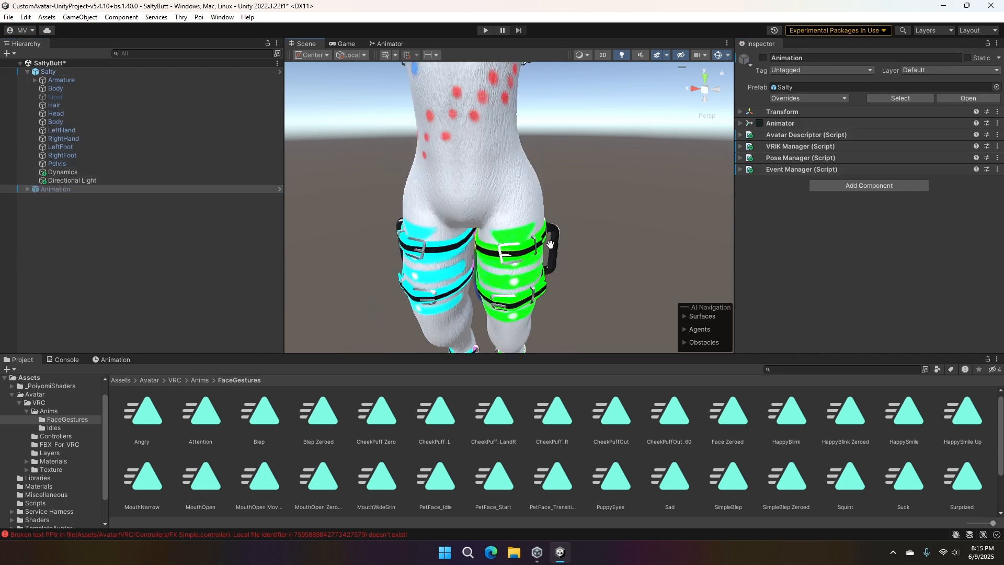
pyautogui.scroll(-2, 562, 176)
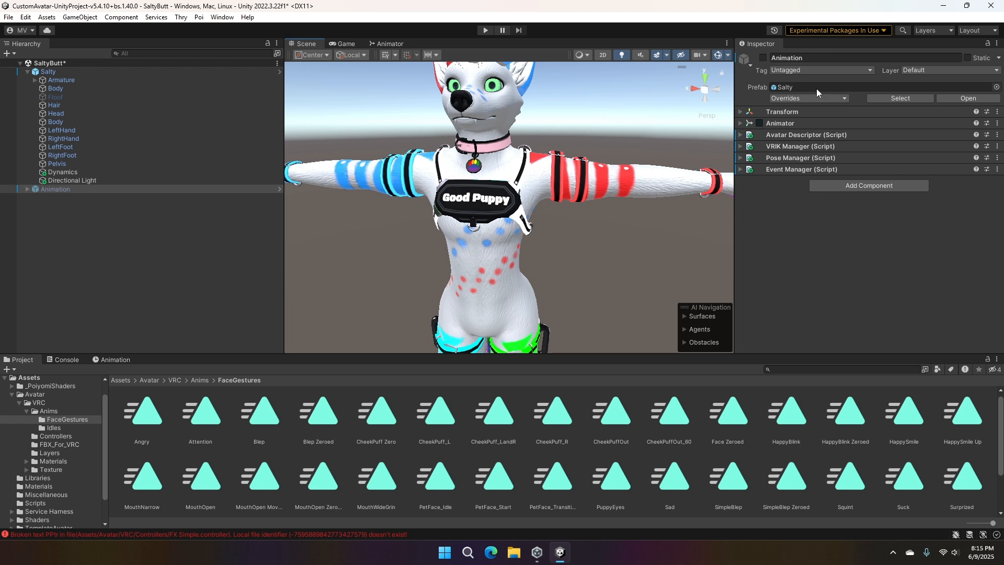
# - Check the controller assigned to Salty's Animator component, locate it in the Controllers folder and view its Video Expressions state graph
pyautogui.click(48, 71)
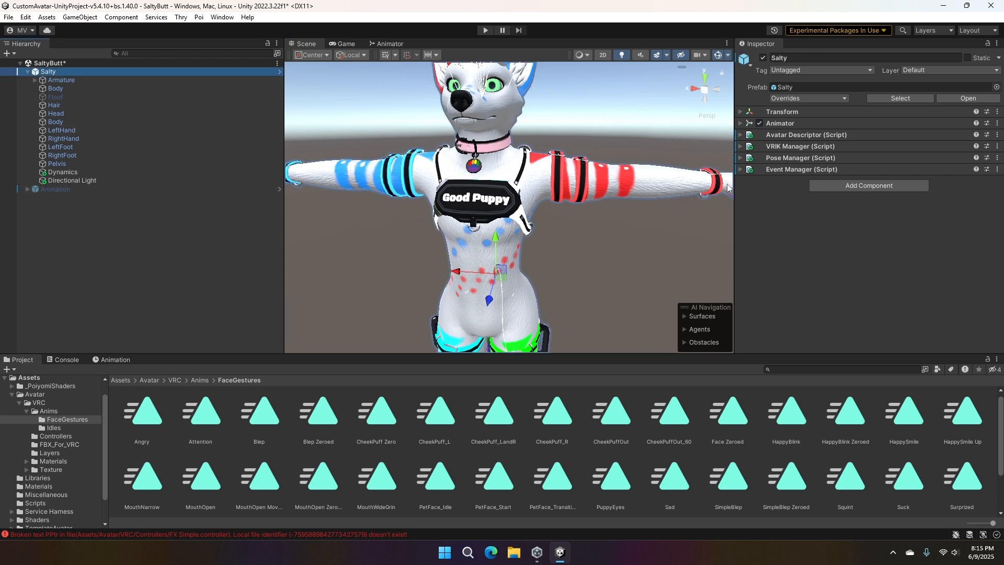
pyautogui.click(738, 124)
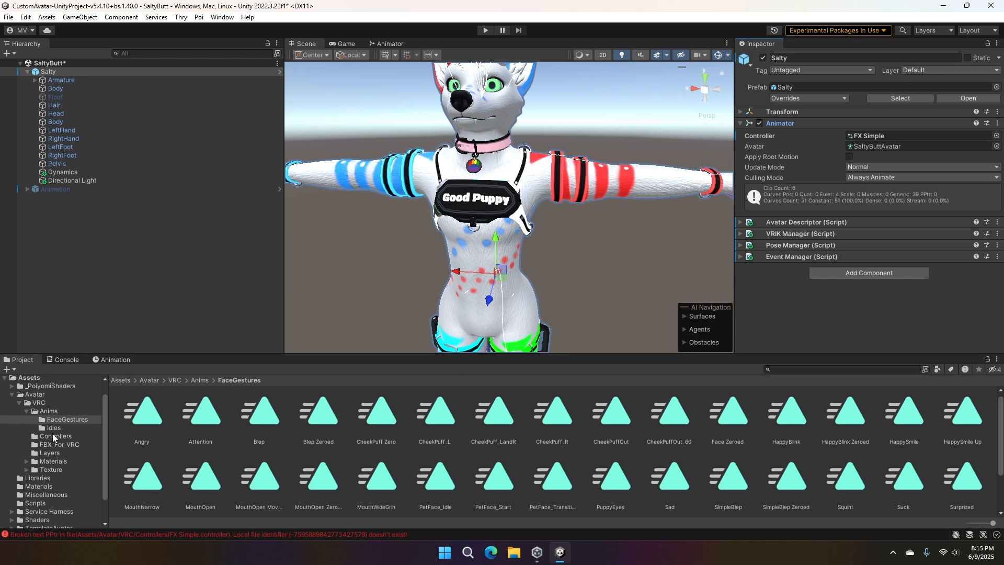
pyautogui.click(54, 437)
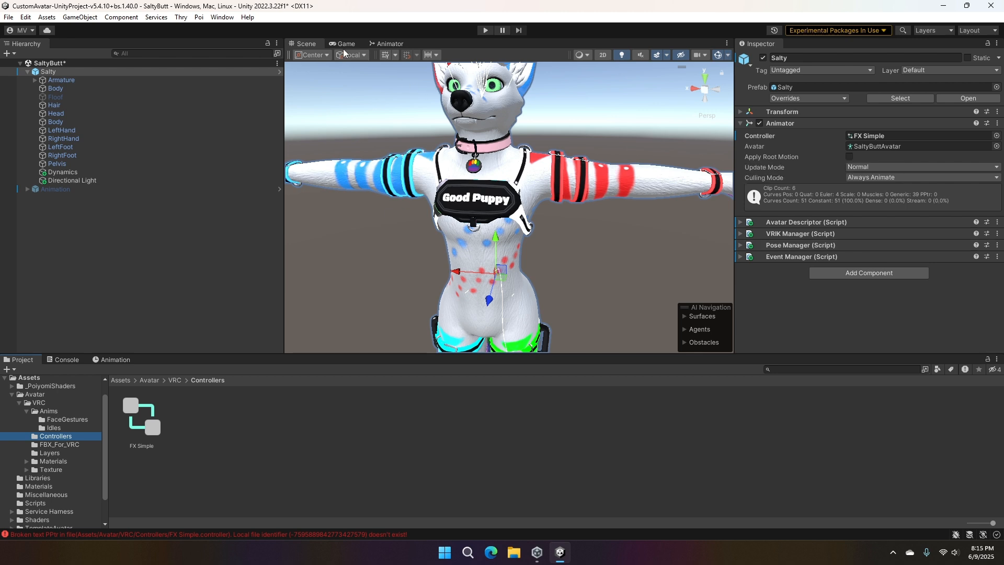
pyautogui.click(390, 43)
pyautogui.moveTo(547, 175); pyautogui.dragTo(465, 162, button='middle')
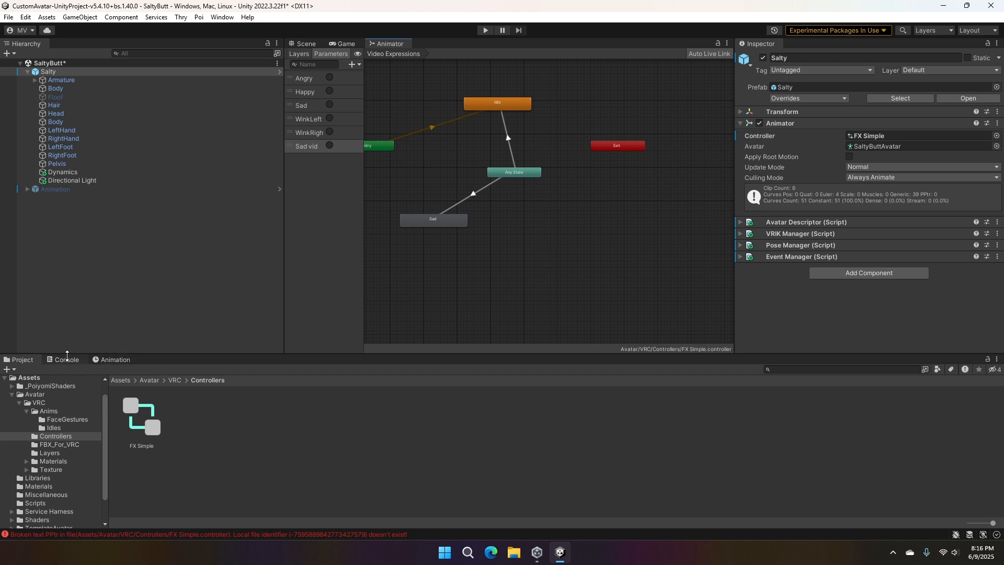
# - Open the Sad clip from the FaceGestures folder in the animation timeline and examine its ear rotation and blend shape properties
pyautogui.click(54, 427)
pyautogui.click(60, 420)
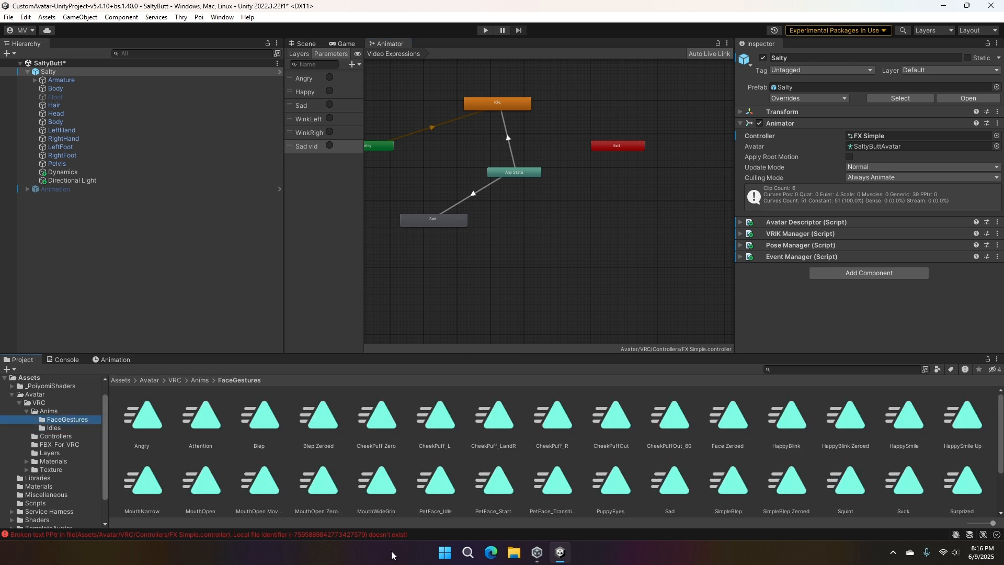
pyautogui.scroll(-3, 371, 446)
pyautogui.scroll(2, 372, 447)
pyautogui.click(671, 475)
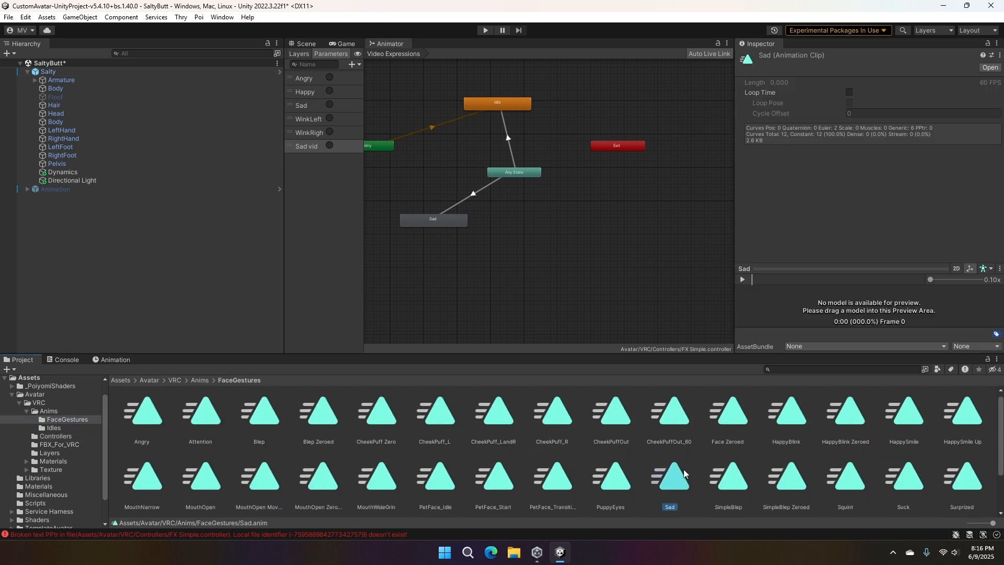
pyautogui.click(122, 360)
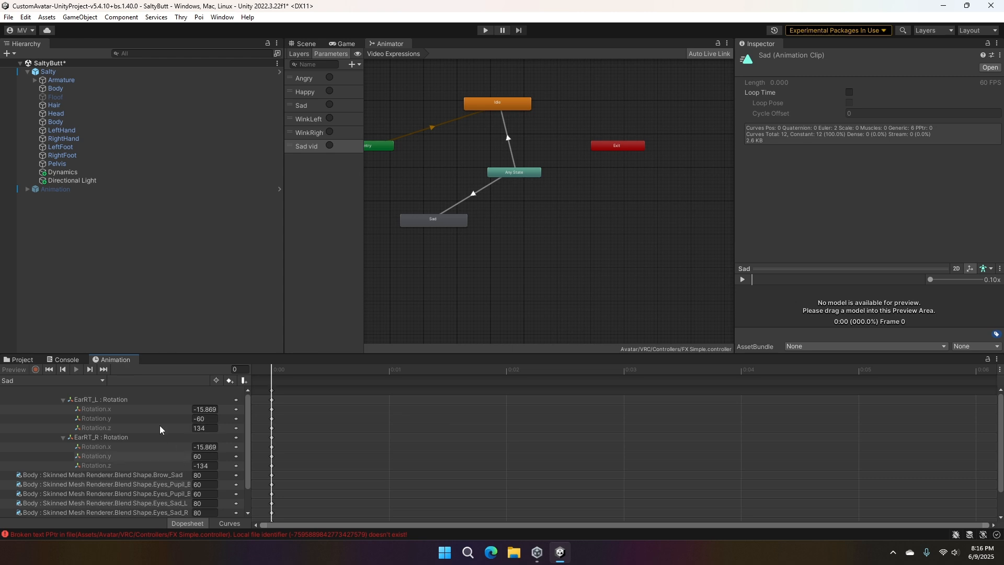
pyautogui.scroll(-1, 172, 419)
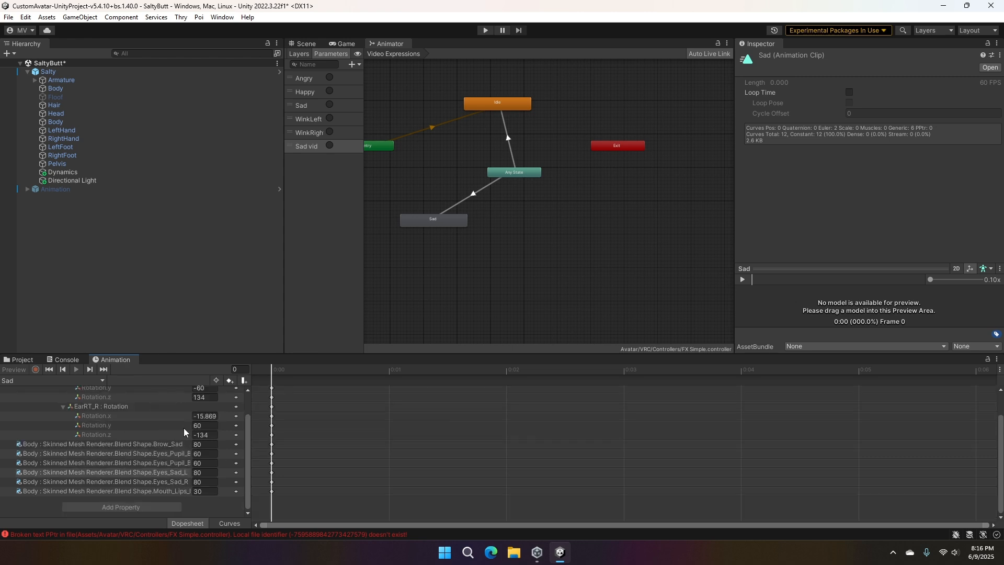
pyautogui.scroll(1, 186, 419)
pyautogui.scroll(-1, 151, 416)
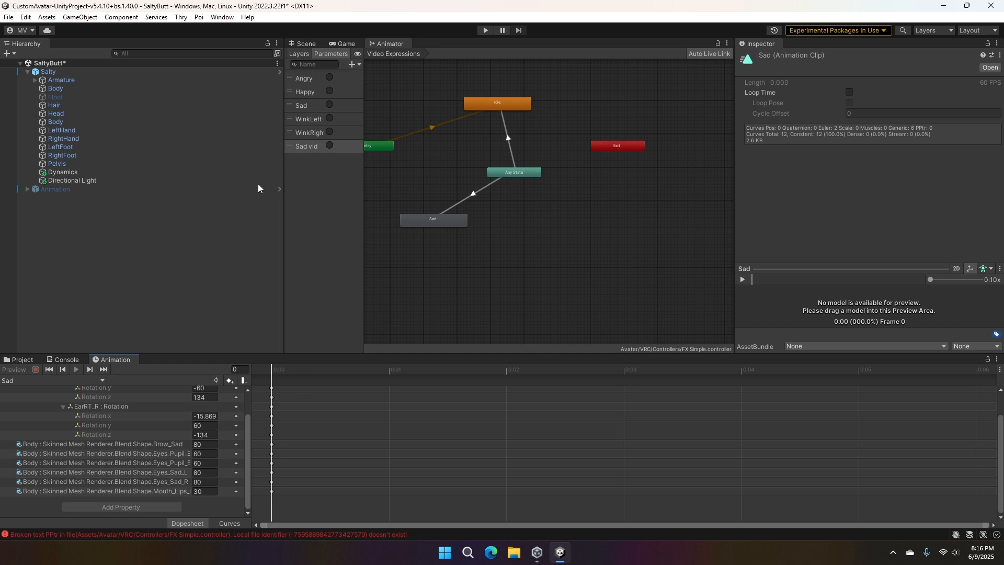
# - Examine the conditions of the Any State to Sad transition and show the controller's list of layers
pyautogui.click(63, 360)
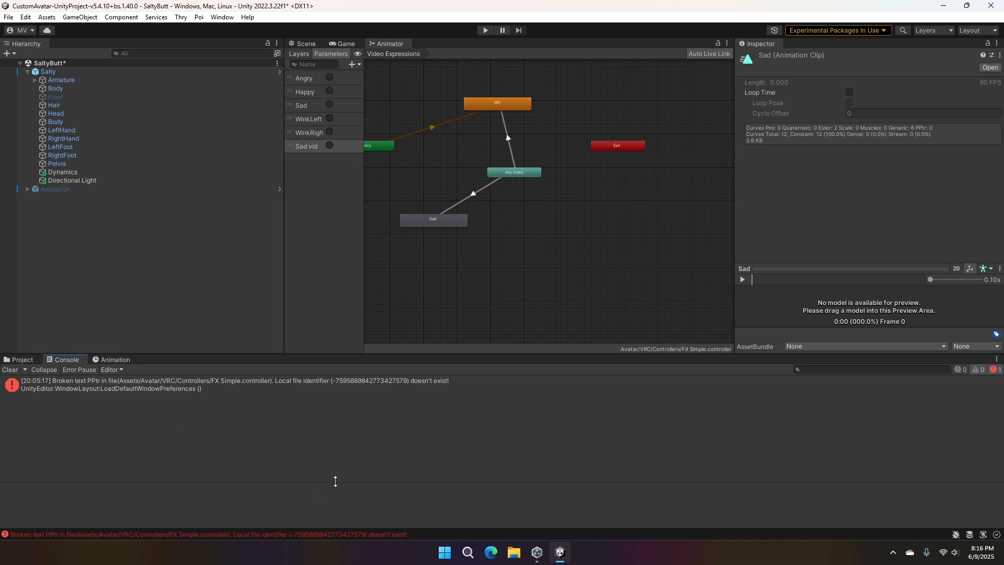
pyautogui.moveTo(549, 229); pyautogui.dragTo(594, 180, button='middle')
pyautogui.click(539, 186)
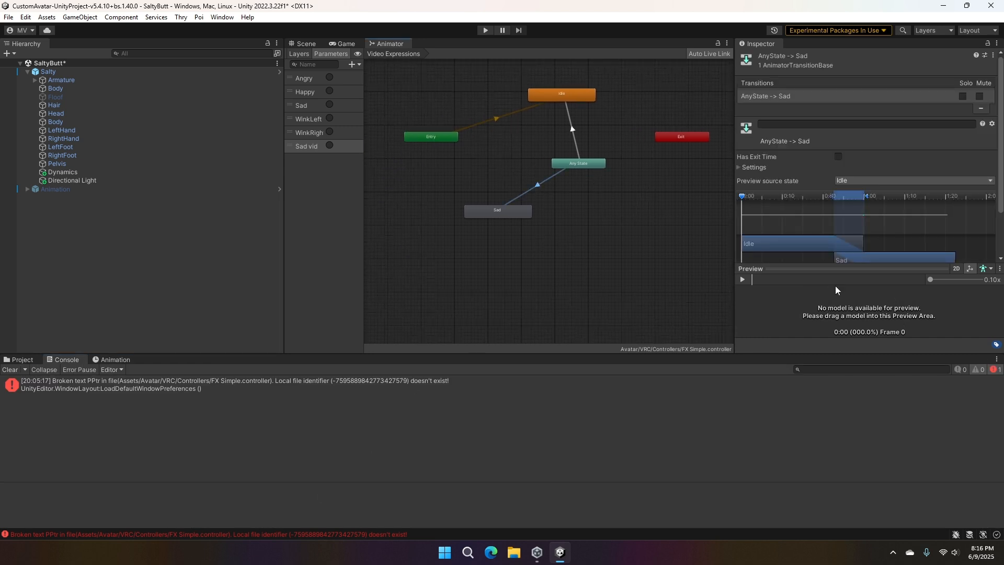
pyautogui.scroll(-3, 835, 77)
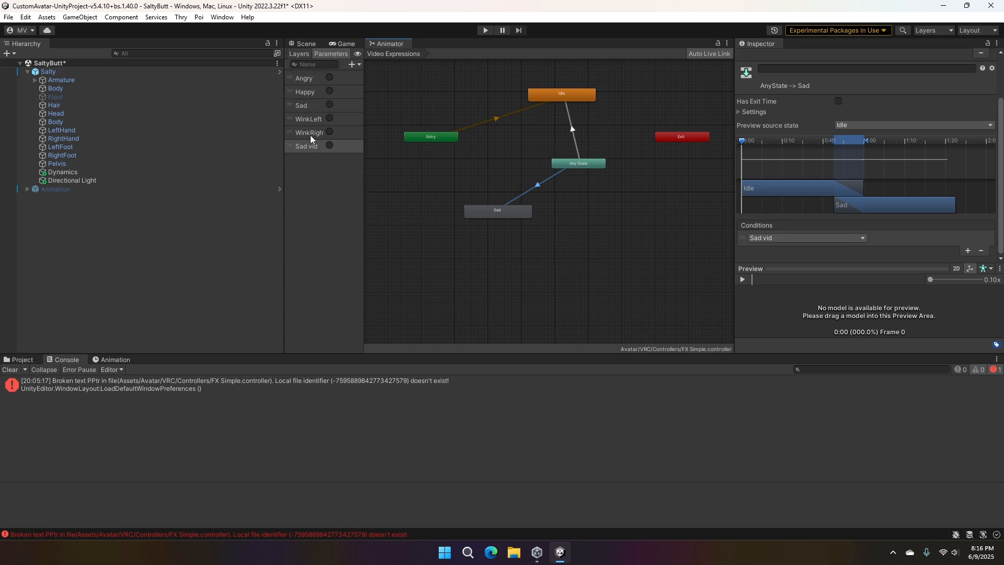
pyautogui.click(305, 52)
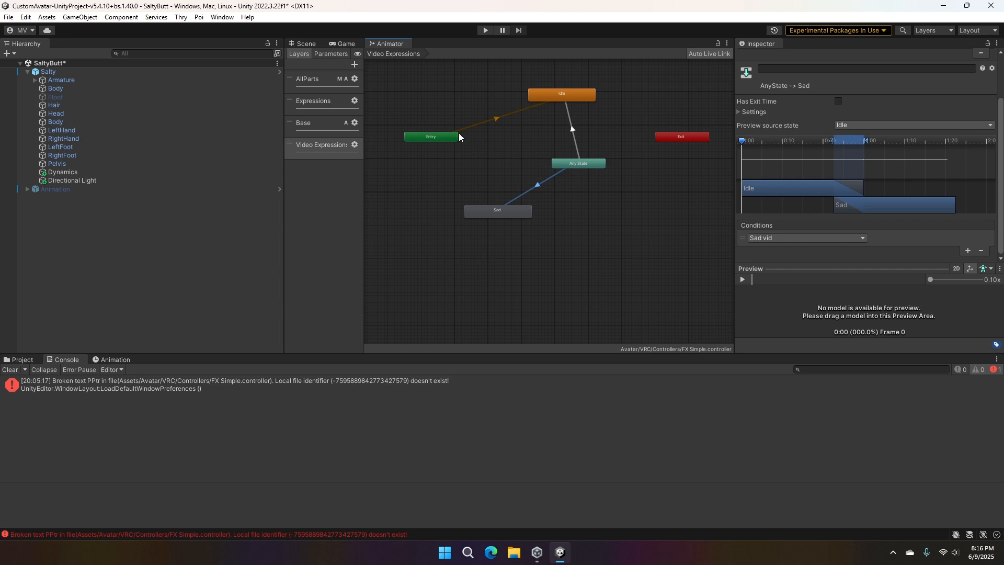
# - Return to the scene view, expand Salty's Event Manager component and examine the animator triggers assigned to its cut, miss and saber events
pyautogui.click(304, 44)
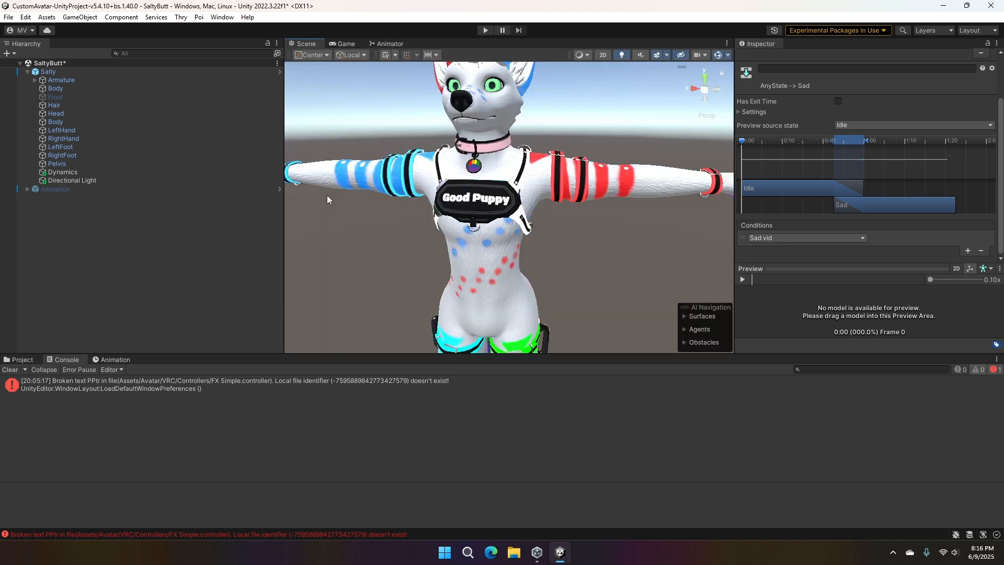
pyautogui.click(77, 72)
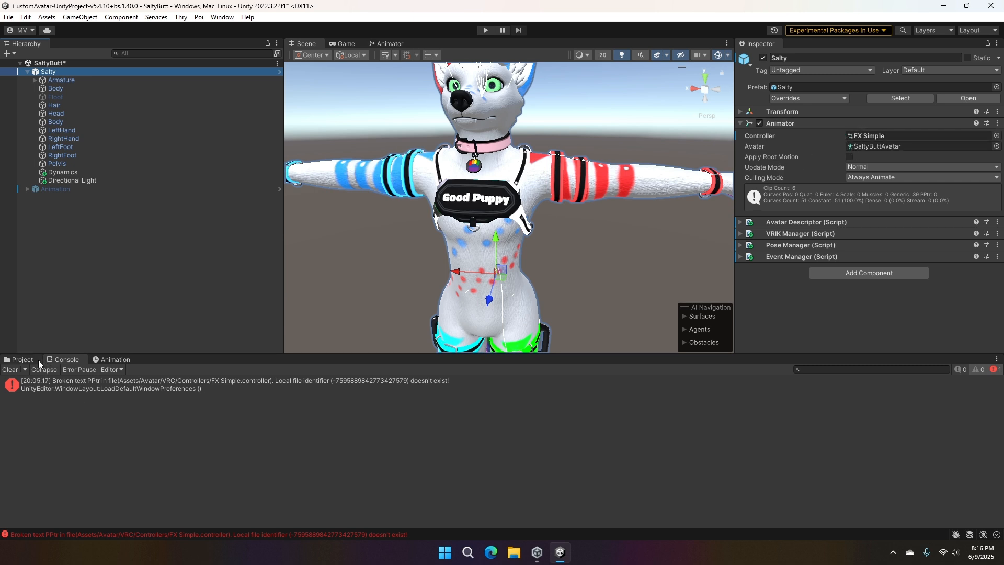
pyautogui.click(742, 125)
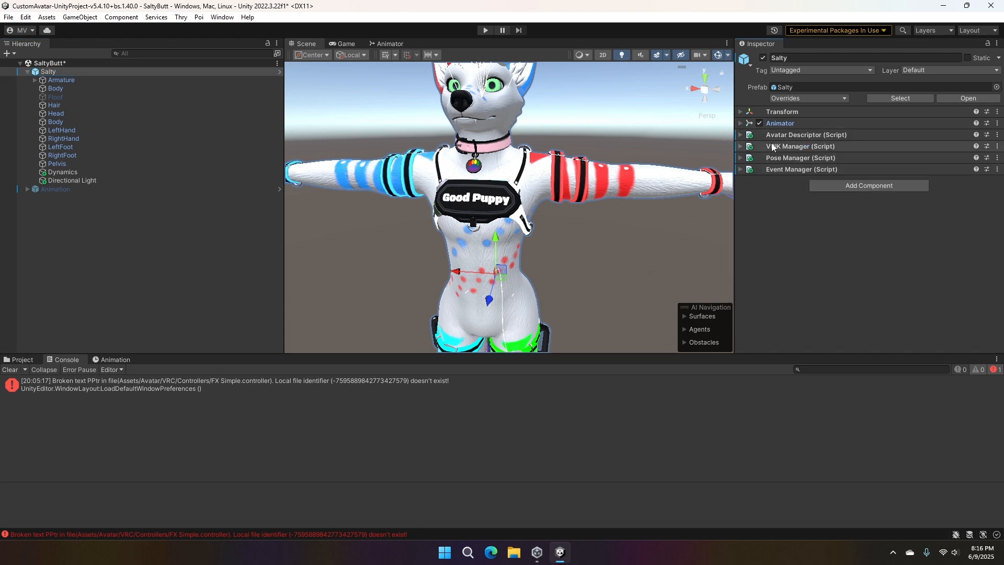
pyautogui.click(740, 169)
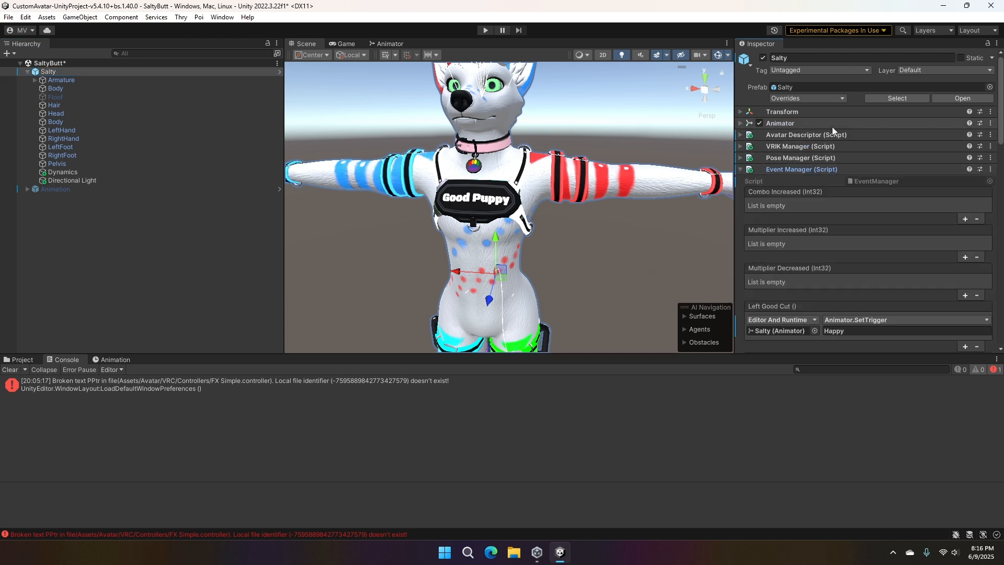
pyautogui.scroll(-8, 832, 220)
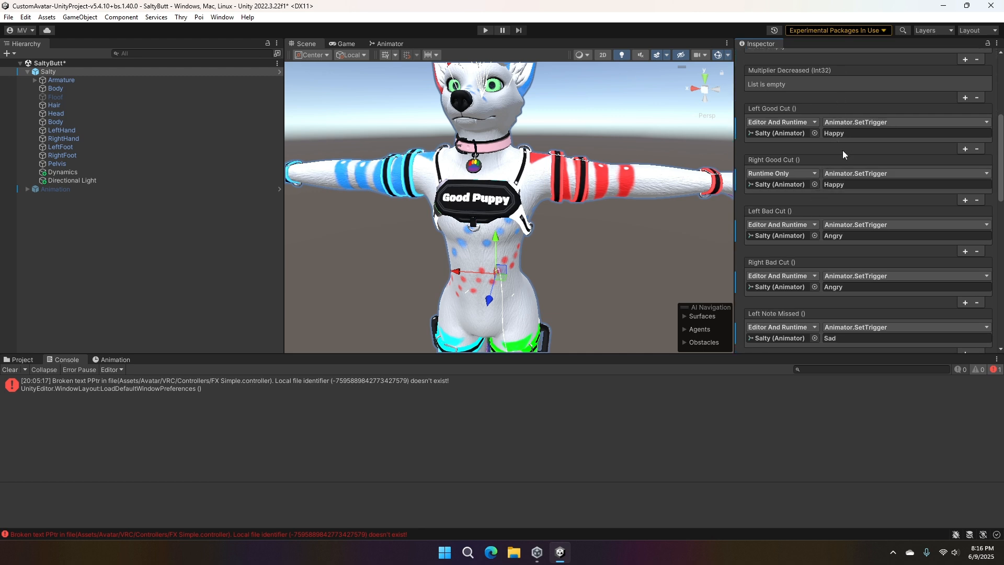
pyautogui.scroll(-3, 843, 157)
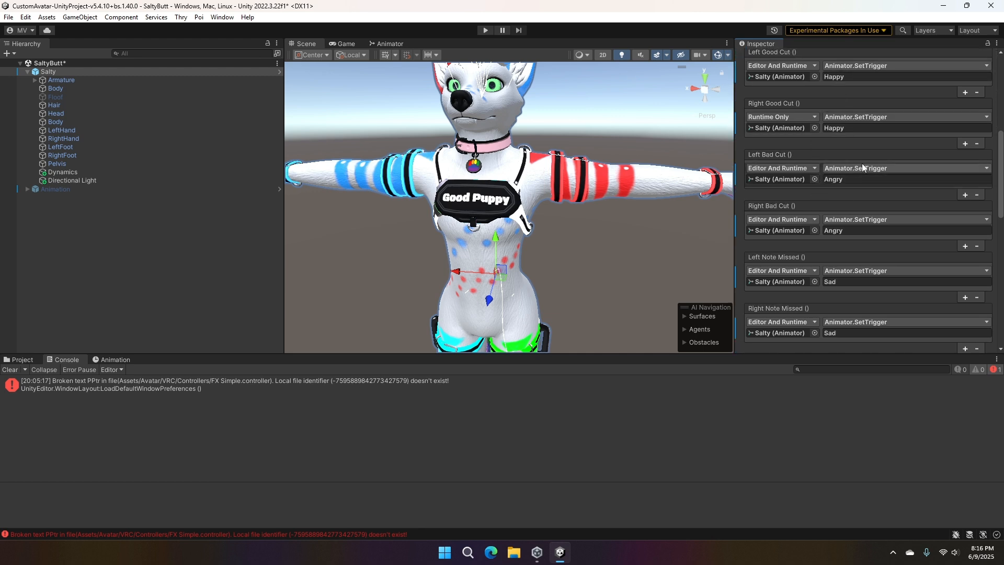
pyautogui.scroll(3, 855, 138)
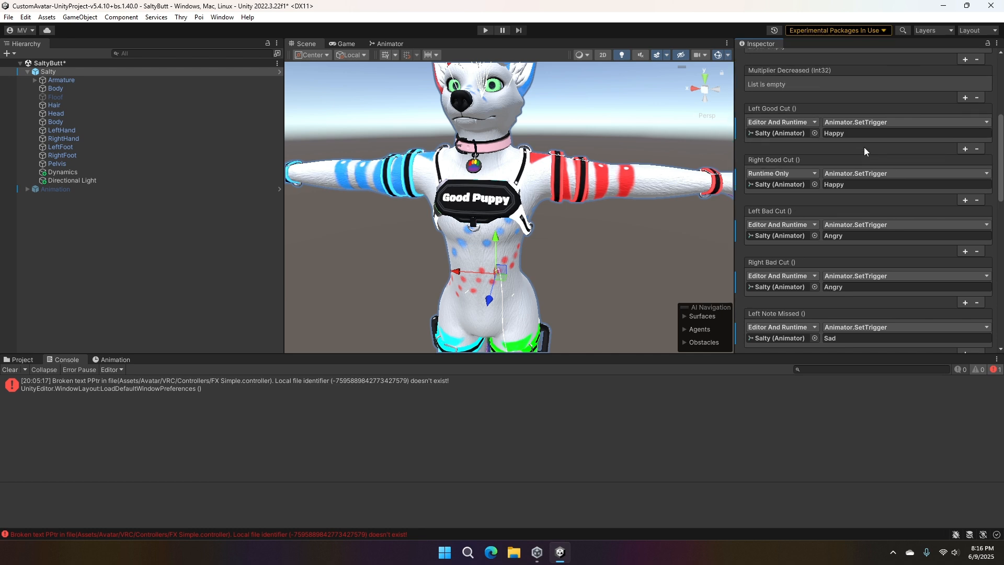
pyautogui.scroll(3, 864, 146)
pyautogui.scroll(-3, 863, 147)
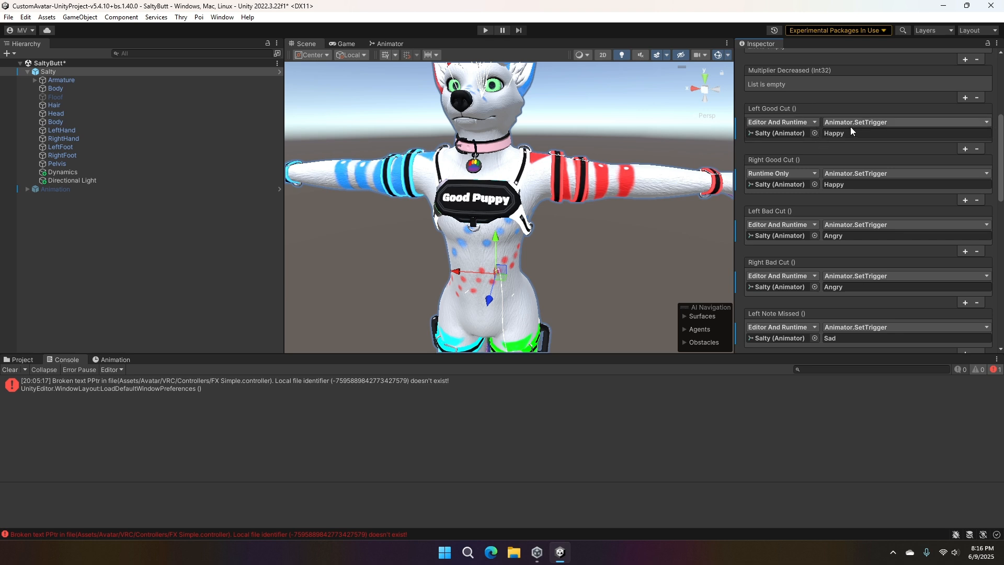
pyautogui.scroll(-2, 855, 161)
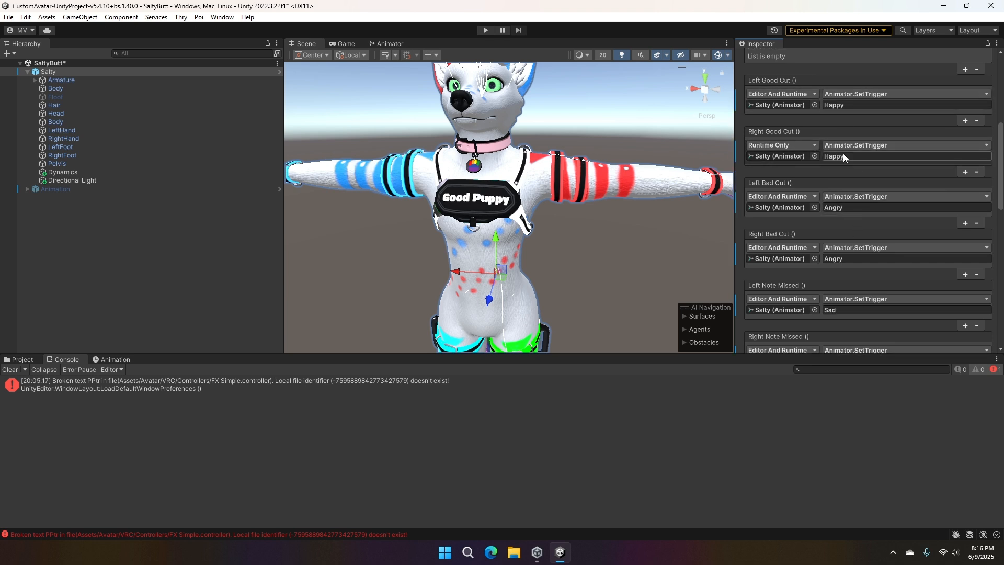
pyautogui.scroll(-4, 847, 146)
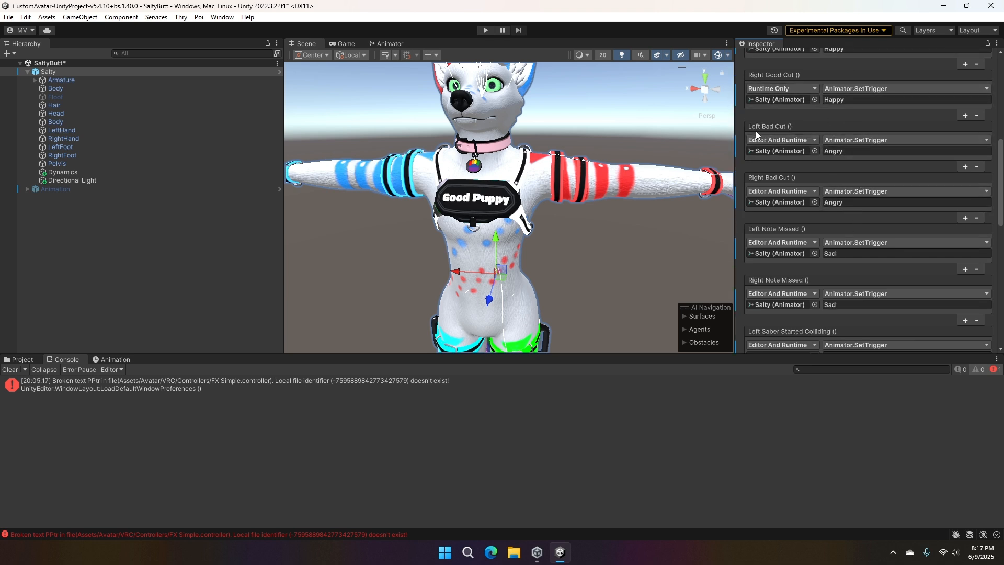
pyautogui.scroll(-4, 867, 259)
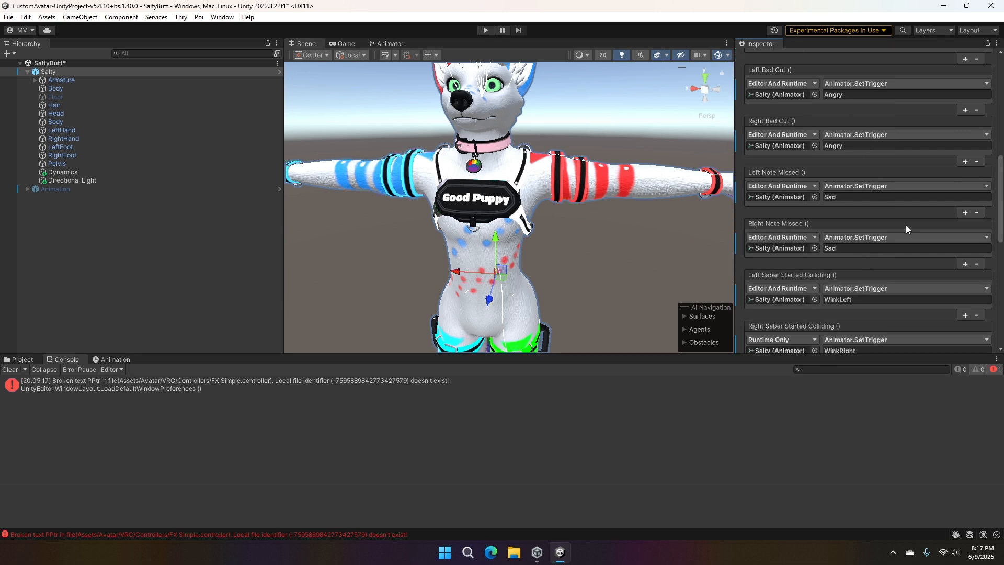
pyautogui.scroll(-6, 905, 229)
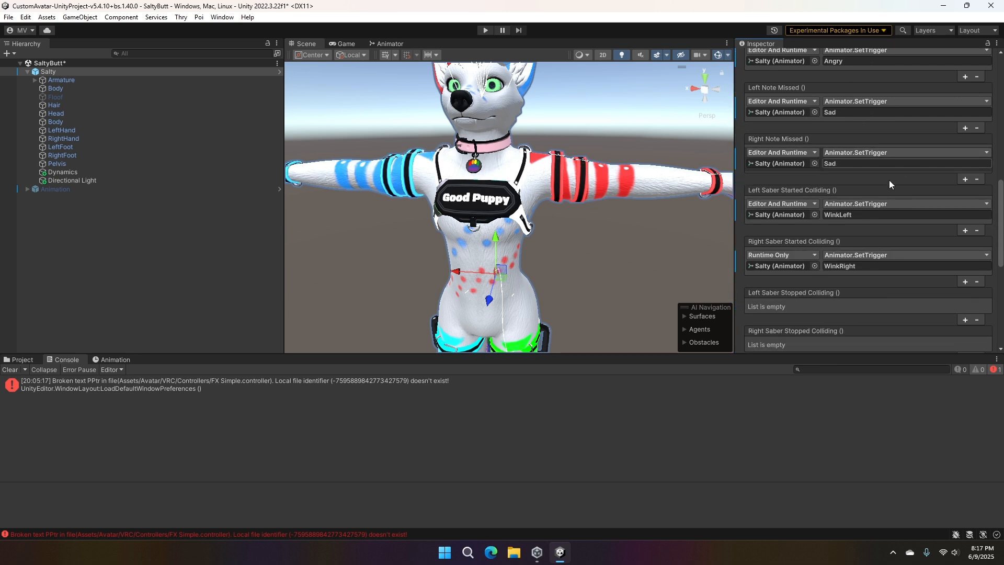
pyautogui.scroll(16, 889, 180)
pyautogui.scroll(6, 885, 211)
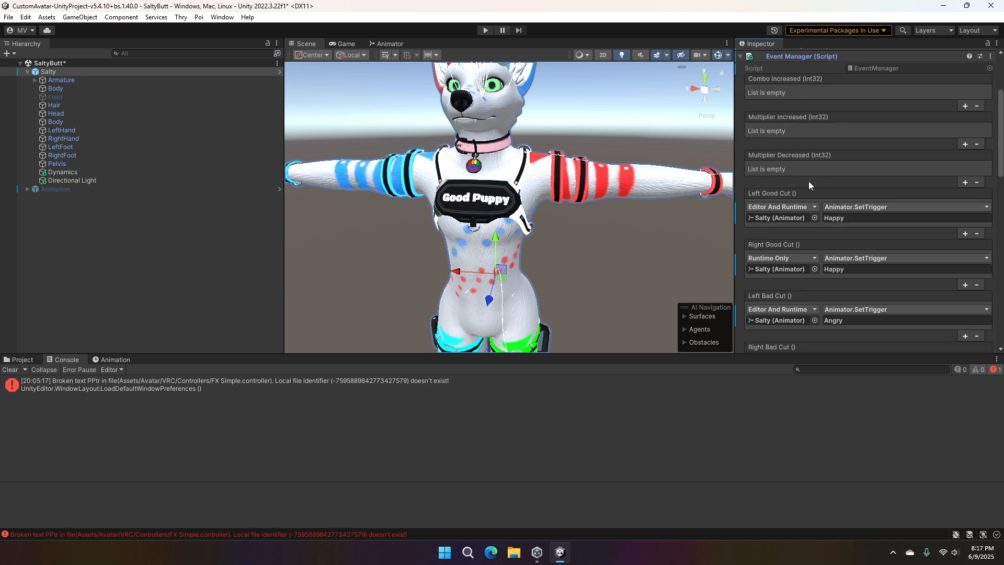
# - Look through the functions available for the Left Good Cut event without choosing one, and view the avatar's face
pyautogui.click(853, 207)
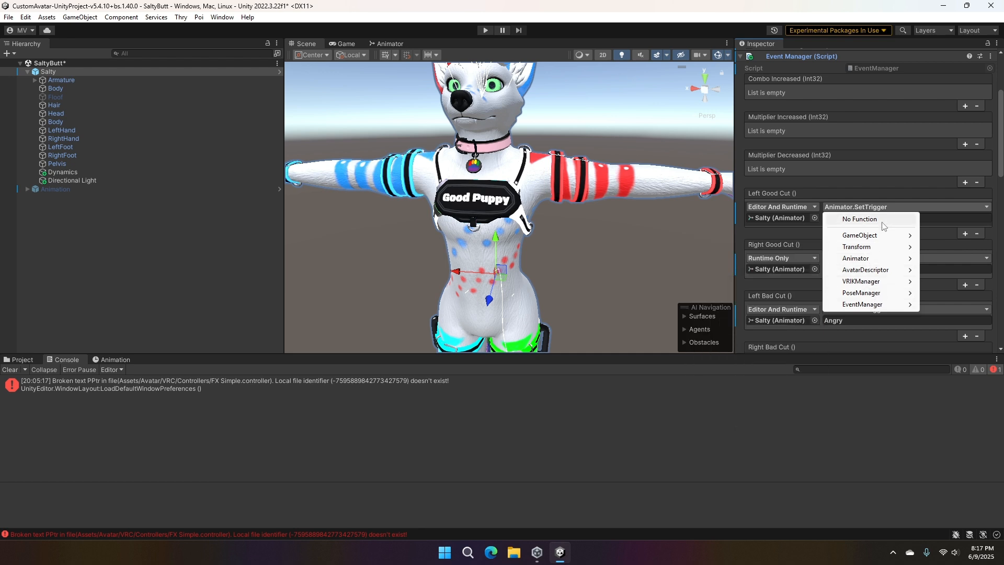
pyautogui.moveTo(882, 238)
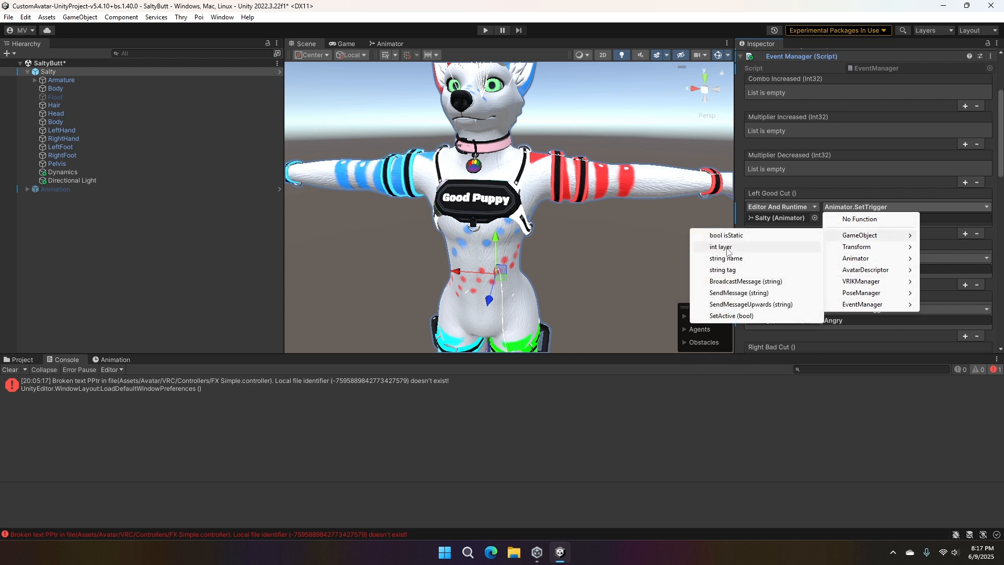
pyautogui.click(854, 178)
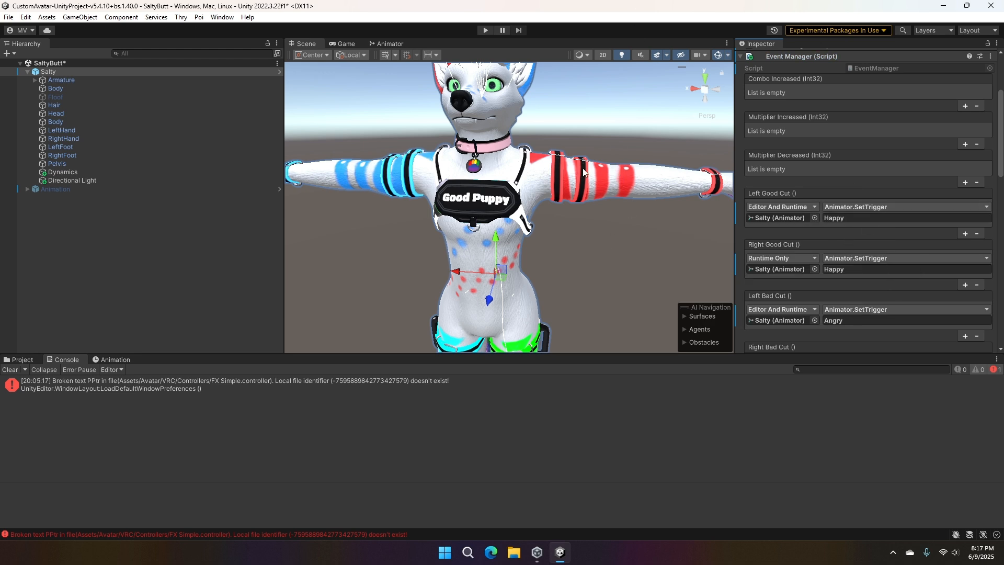
pyautogui.moveTo(475, 84); pyautogui.dragTo(521, 128, button='middle')
pyautogui.scroll(-3, 830, 218)
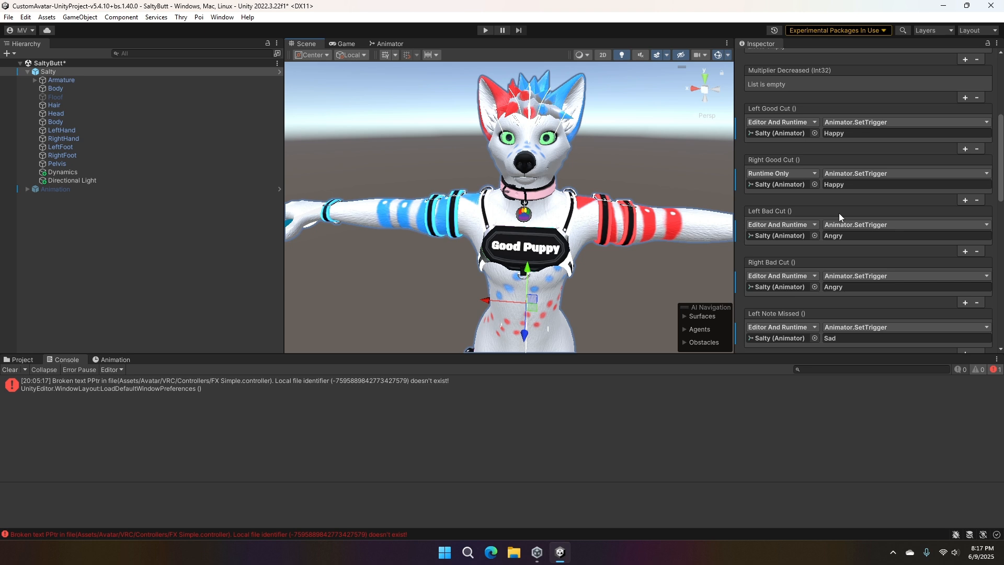
# - Return to the animator controller and review the states and transitions of the Video Expressions layer
pyautogui.click(378, 43)
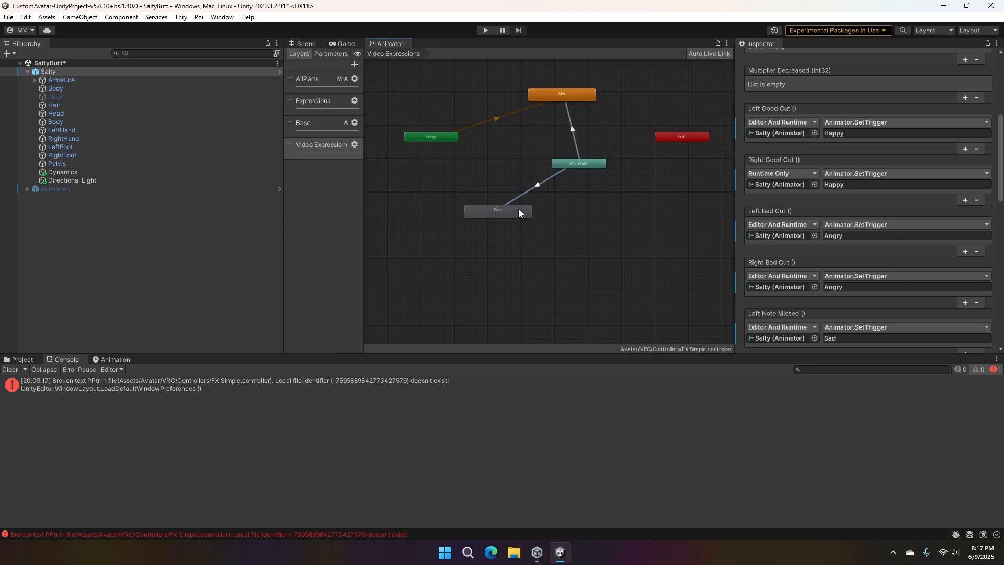
pyautogui.moveTo(519, 208); pyautogui.dragTo(503, 258, button='middle')
pyautogui.scroll(3, 515, 230)
pyautogui.scroll(-4, 517, 230)
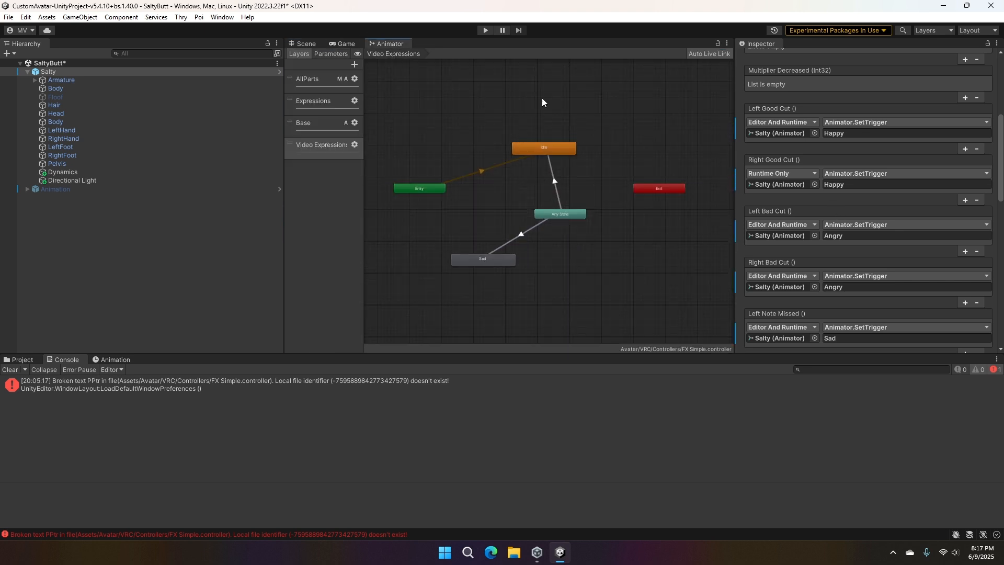